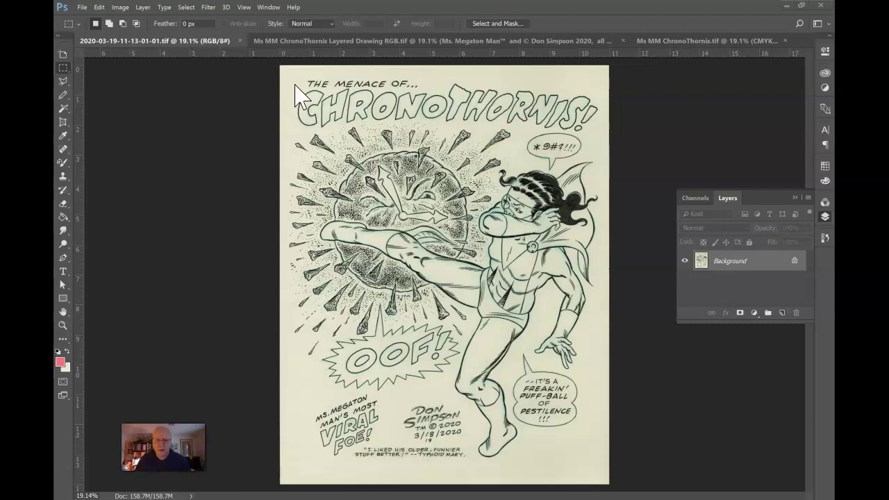
Step: Compare the layered RGB drawing with the CMYK version, and examine the RGB drawing's colouring up close at 50%
click(391, 43)
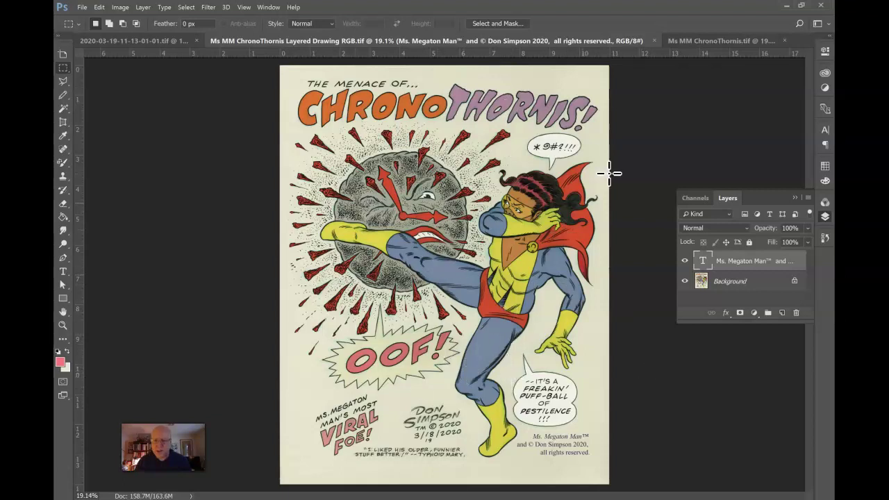
click(679, 43)
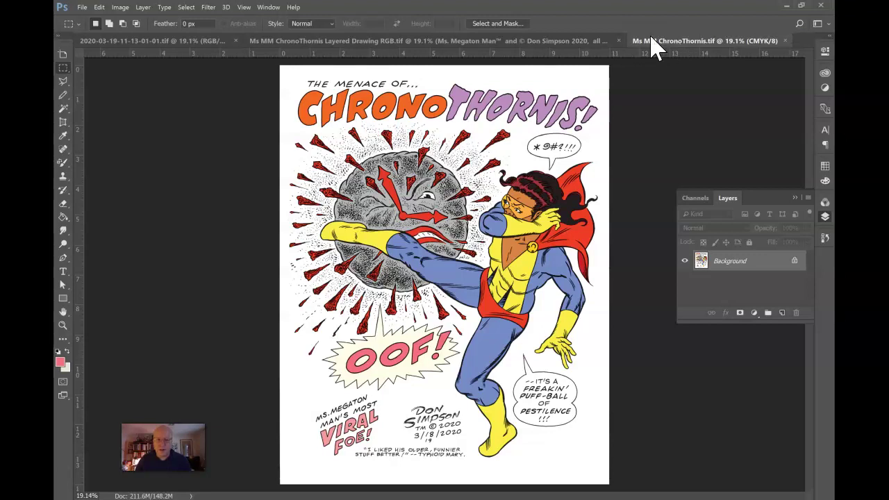
click(543, 42)
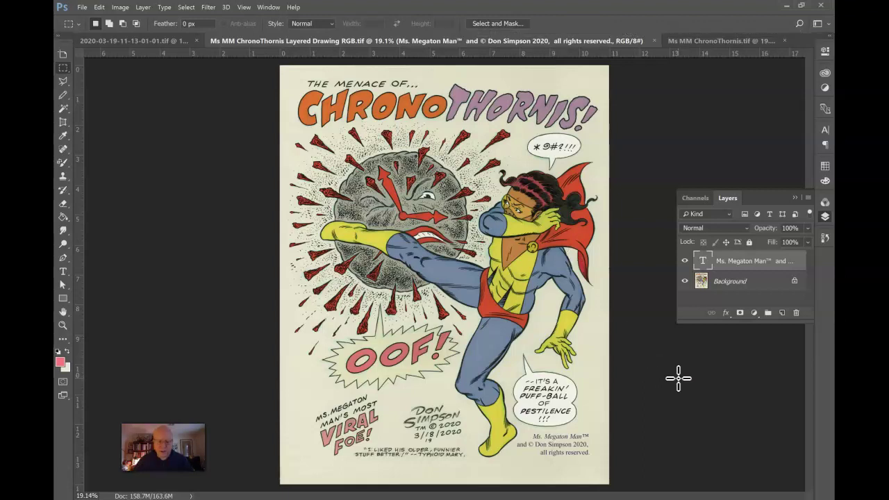
key(shift+plus)
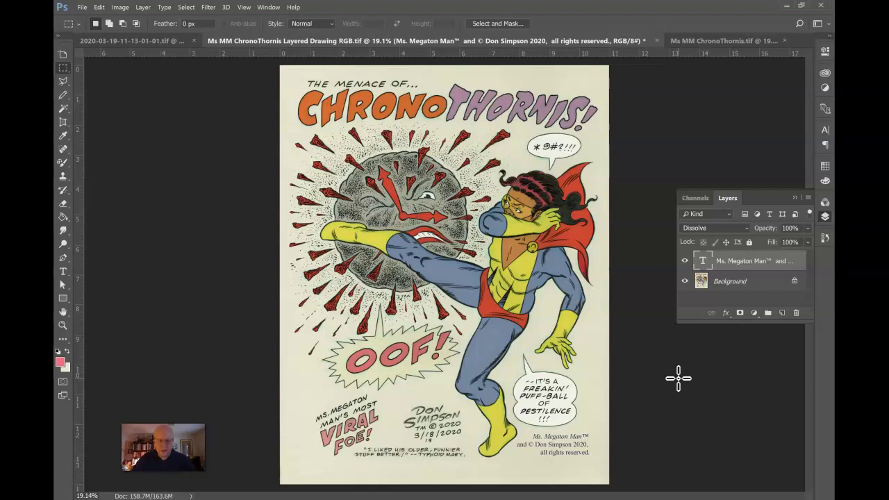
key(ctrl+plus)
key(ctrl+plus)
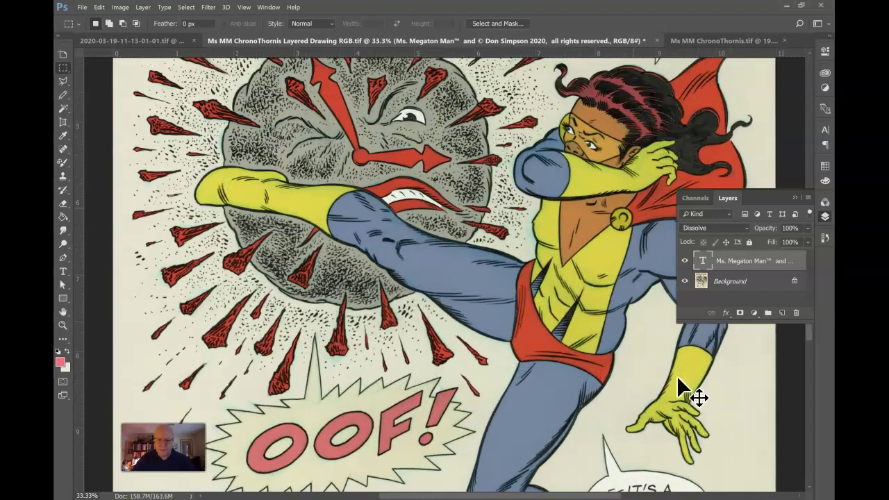
key(ctrl+plus)
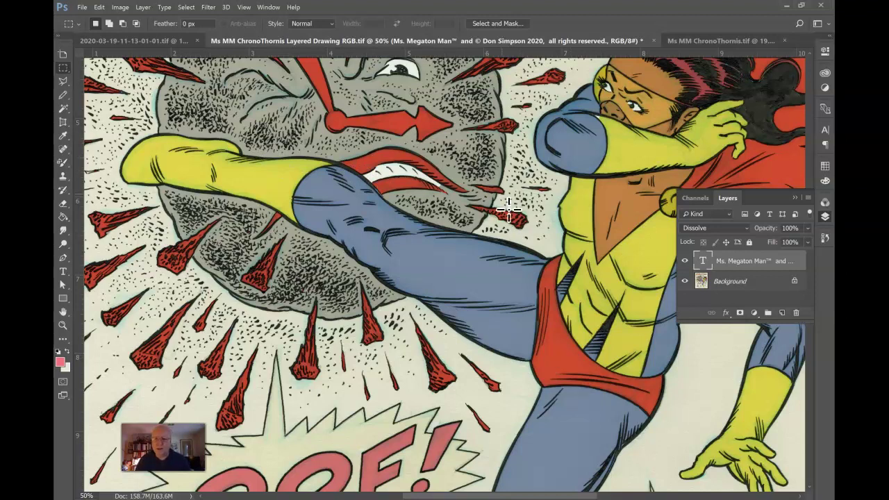
click(161, 43)
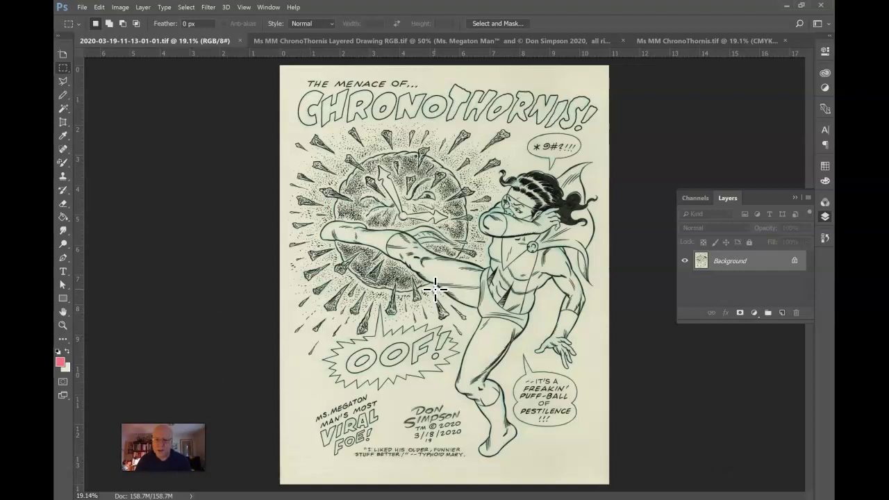
click(120, 8)
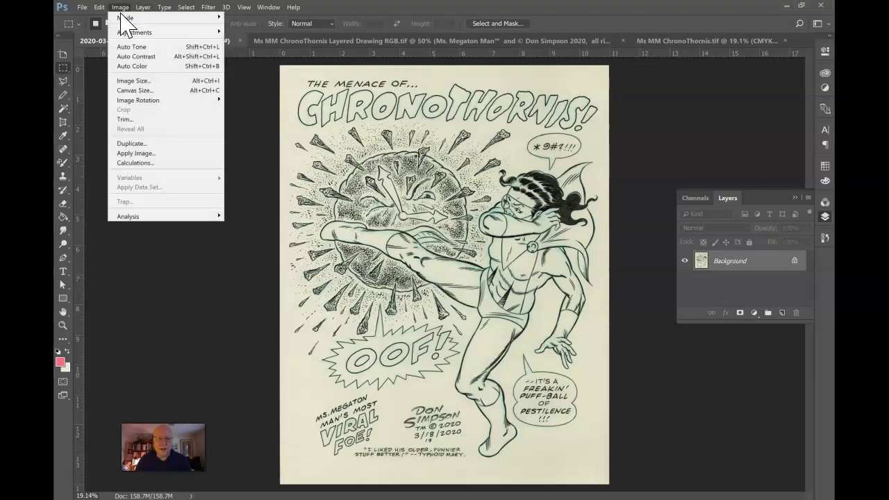
mouse_move(125, 19)
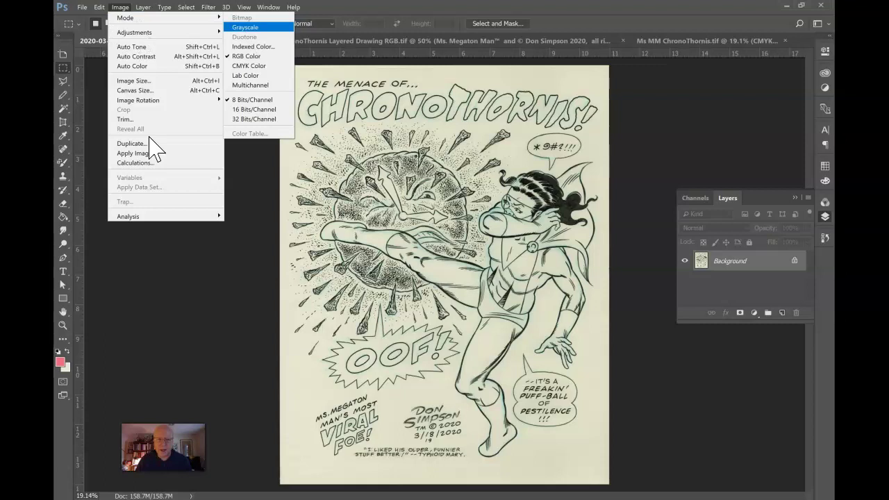
click(193, 292)
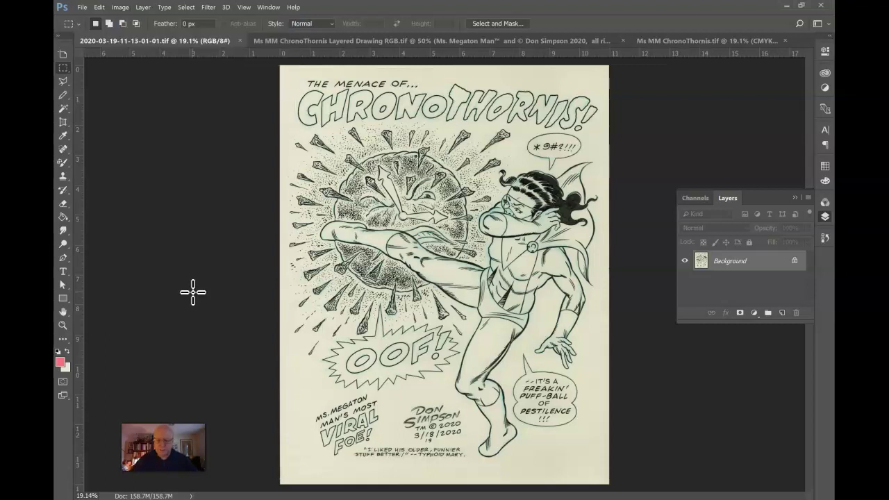
key(ctrl+plus)
key(ctrl+plus)
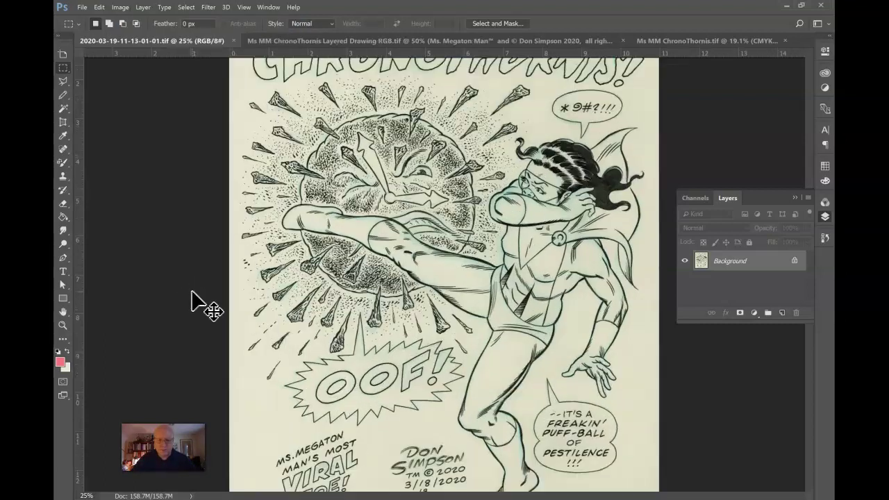
key(ctrl+plus)
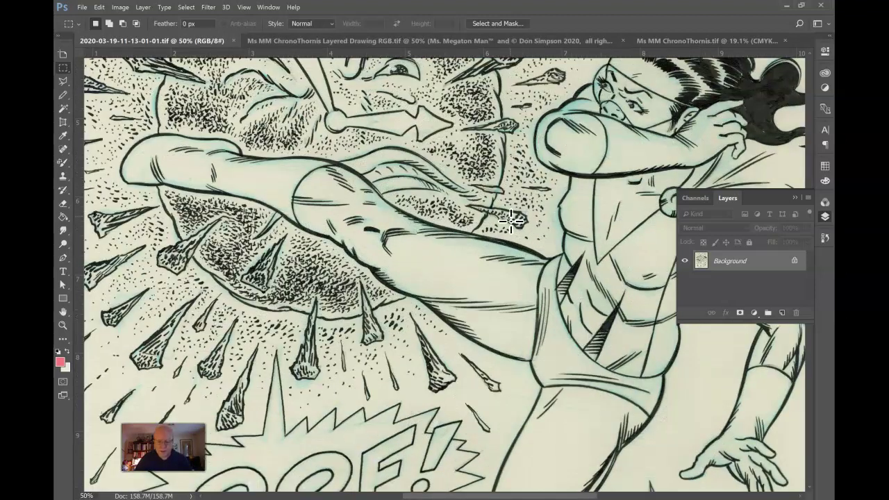
drag(483, 266, 470, 351)
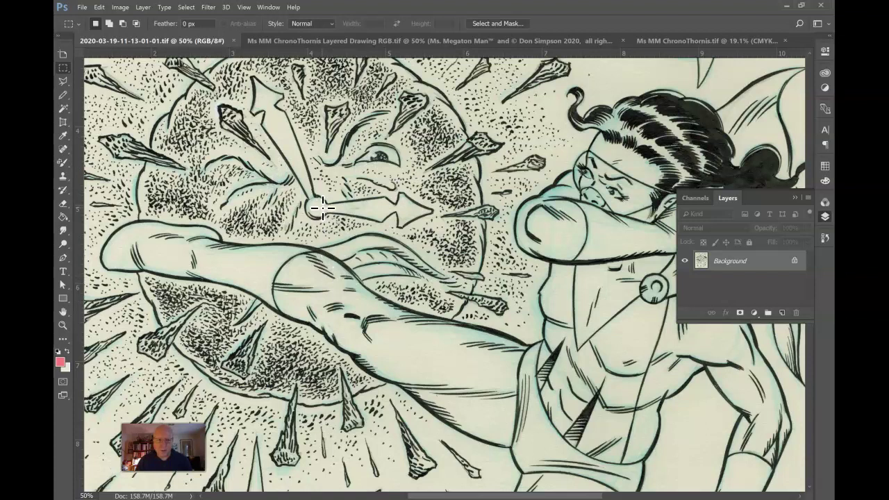
Step: Convert the scan to Grayscale and then to a Bitmap at 600 pixels/inch using the 50% Threshold method
click(123, 10)
mouse_move(129, 20)
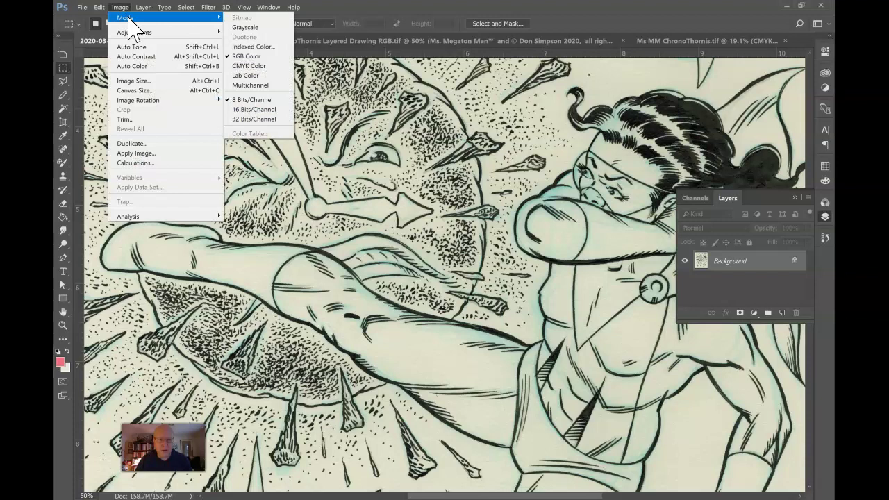
click(252, 28)
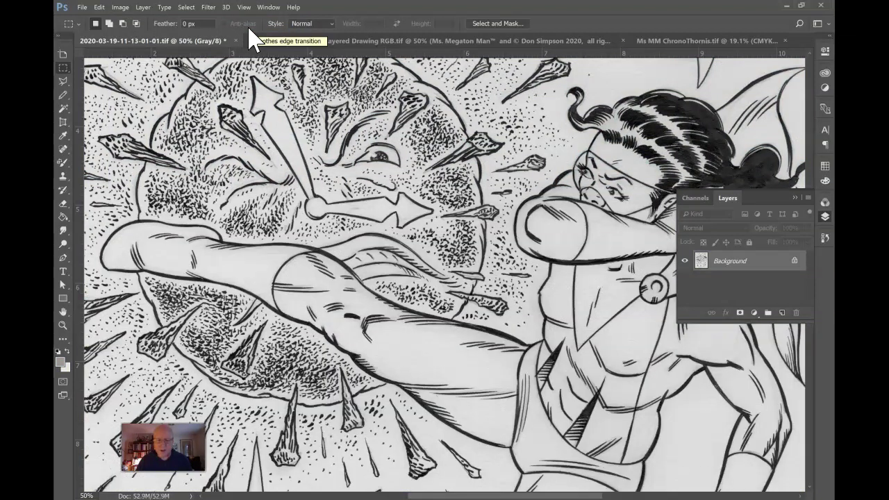
click(122, 7)
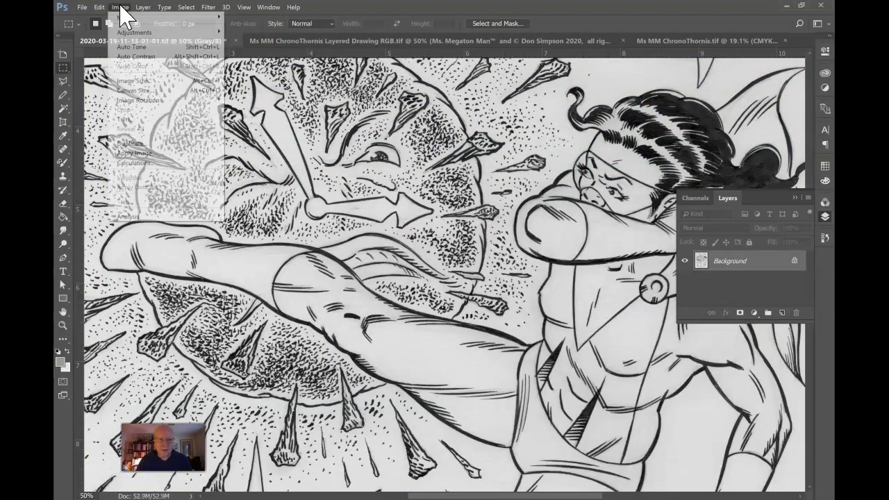
mouse_move(128, 19)
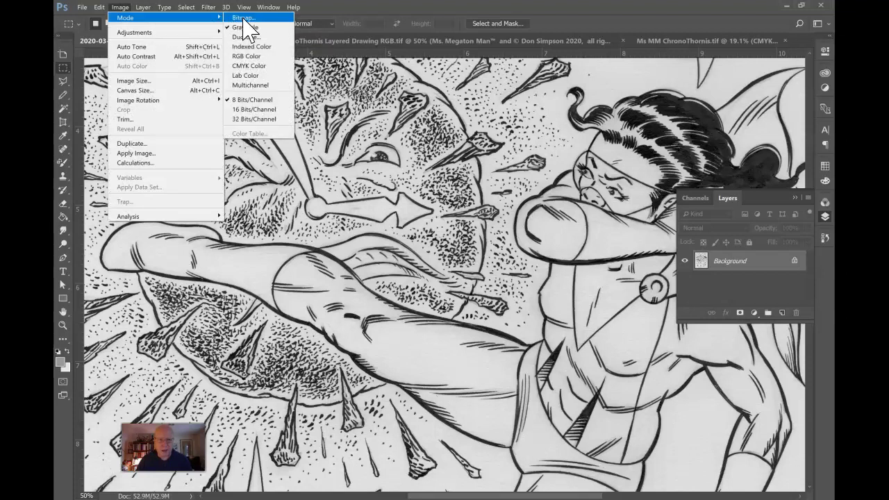
click(243, 18)
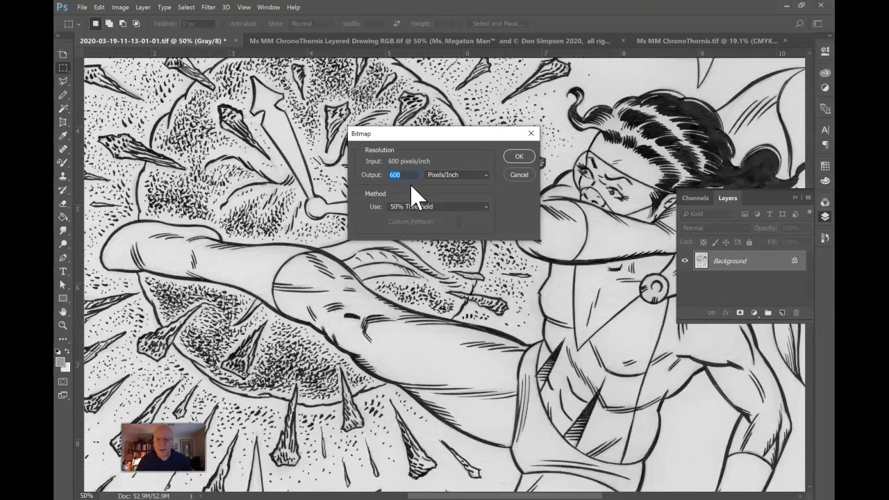
click(524, 158)
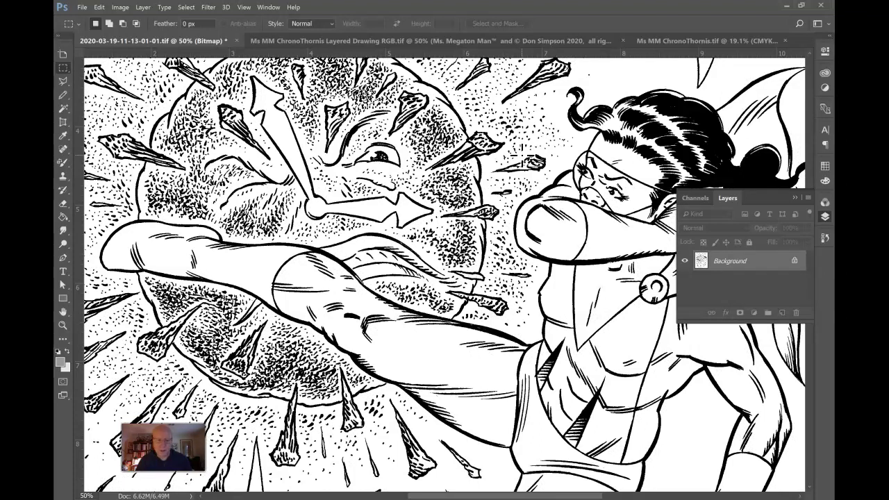
Step: Convert the bitmap line art back to Grayscale and then to RGB Color for colouring
click(119, 7)
mouse_move(126, 18)
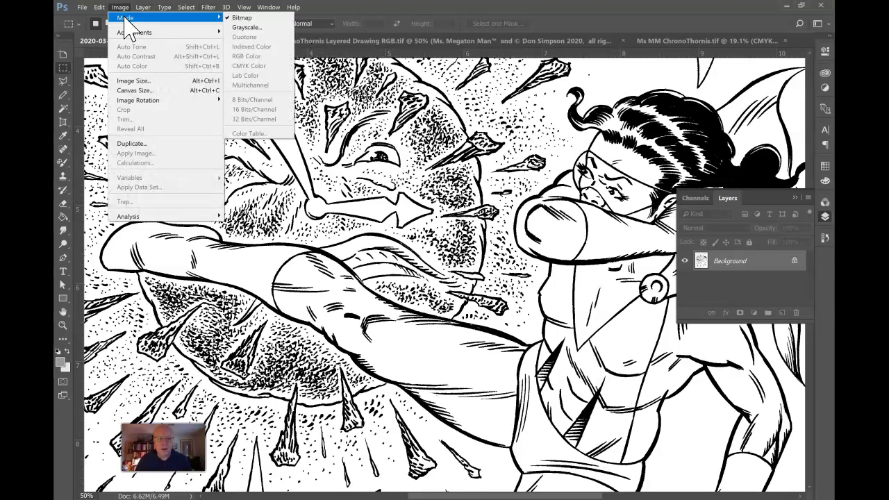
click(250, 29)
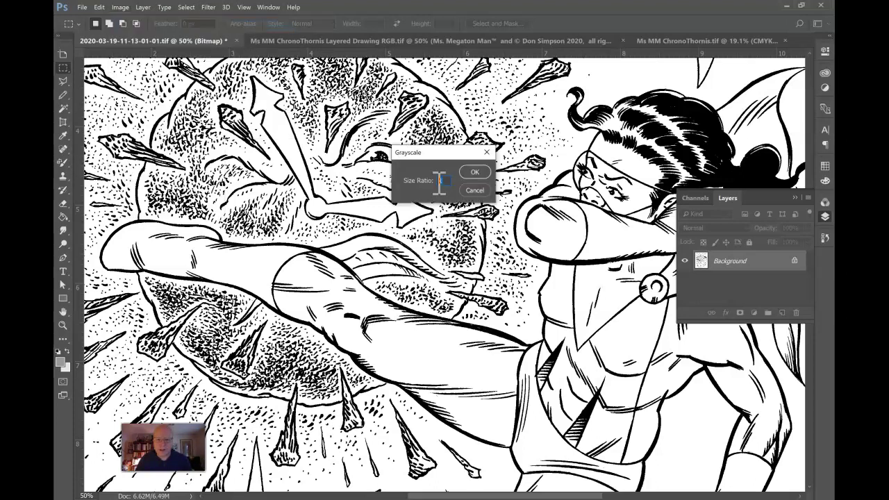
click(481, 181)
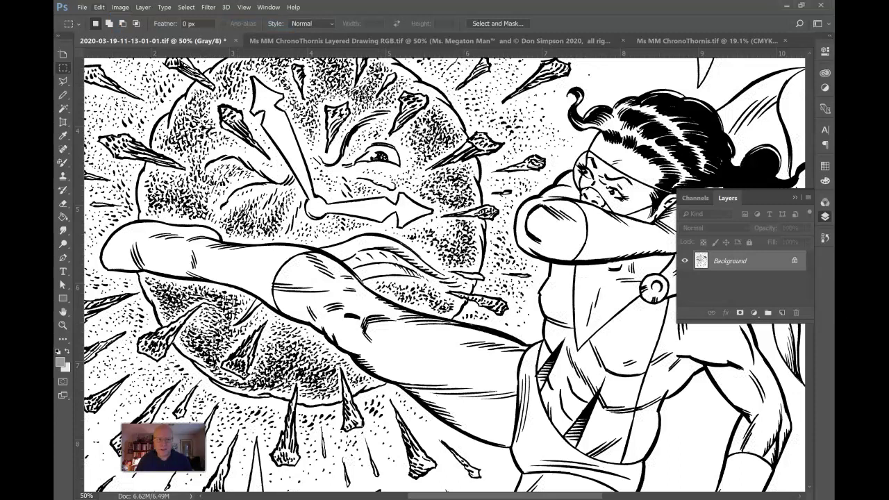
click(120, 9)
mouse_move(123, 18)
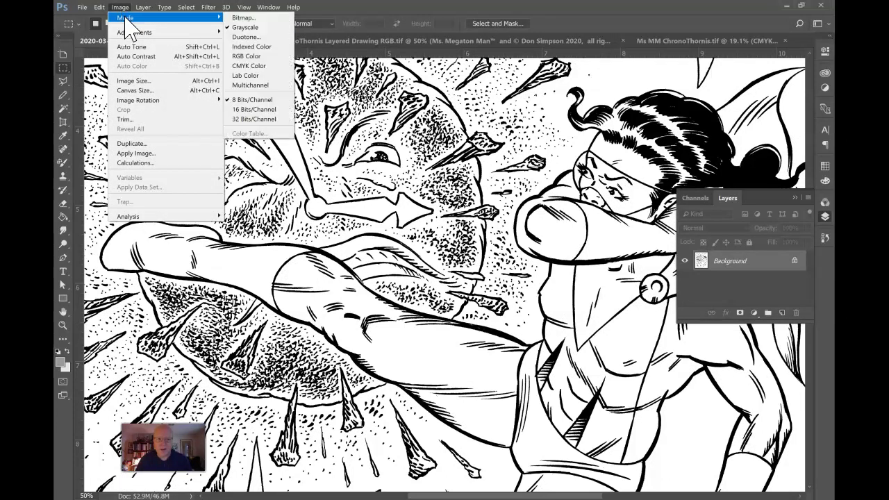
click(254, 57)
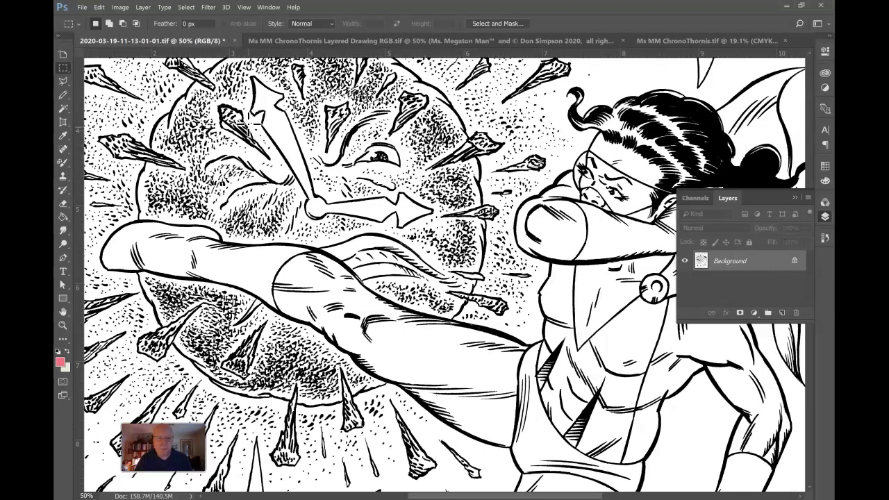
Step: Review the Workspace preferences and return to the drawing with the Rectangular Marquee tool
click(99, 8)
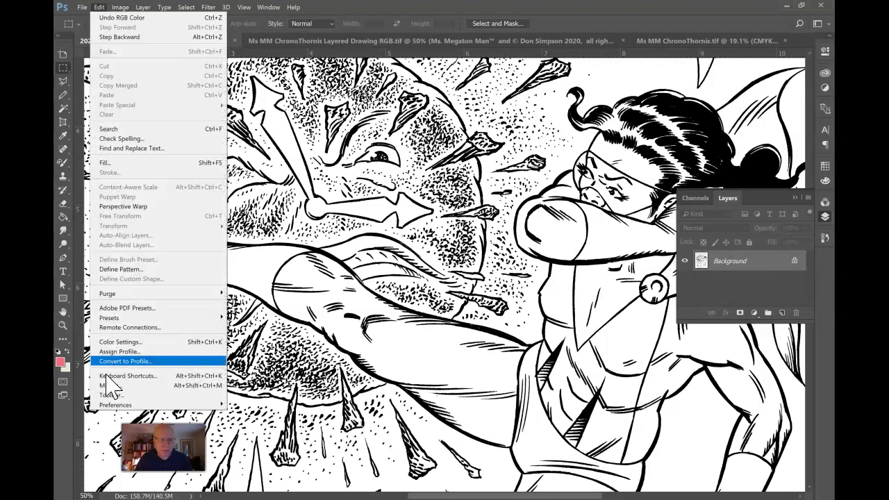
mouse_move(114, 405)
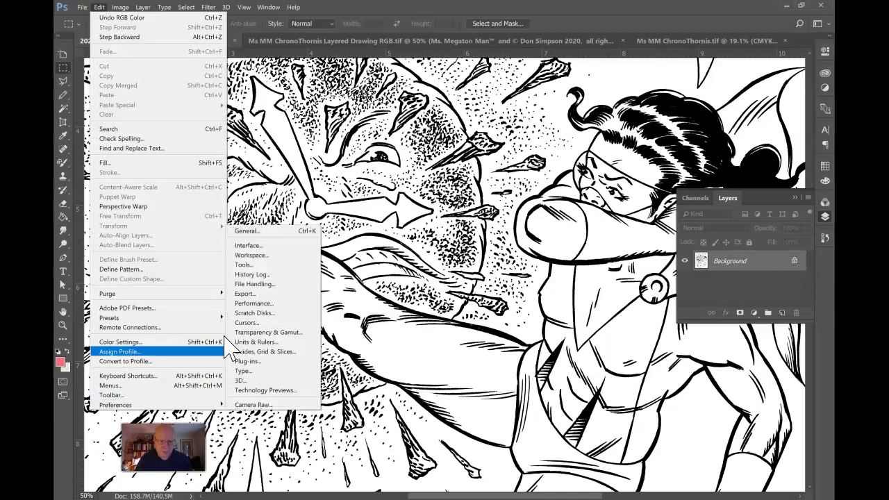
click(250, 254)
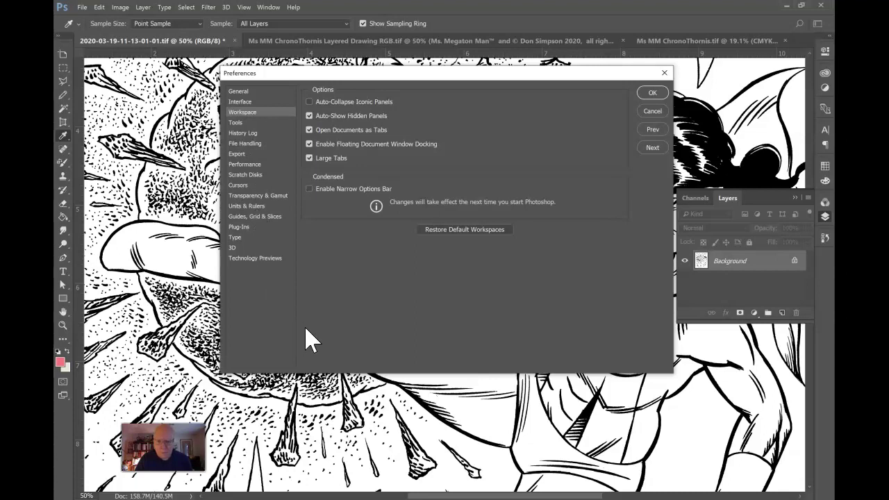
click(652, 111)
key(m)
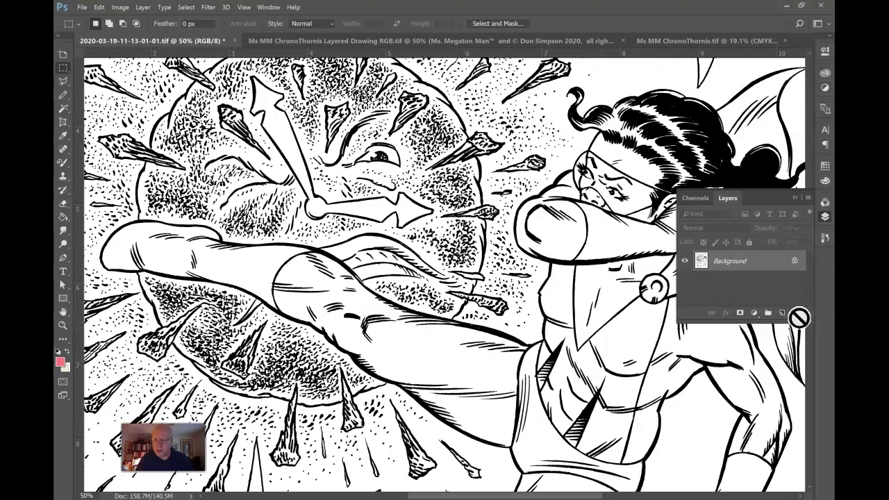
Step: Display the drawing's colour channels and set the Magic Wand tool to select without anti-aliasing
click(696, 199)
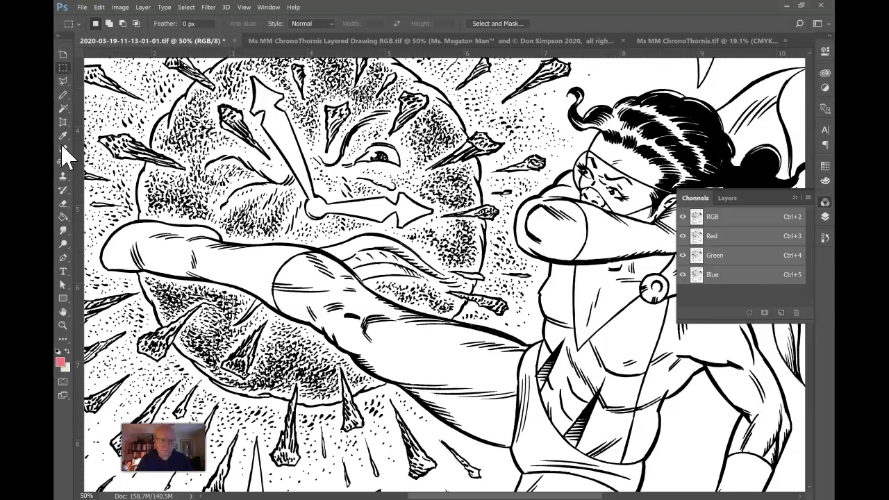
click(64, 109)
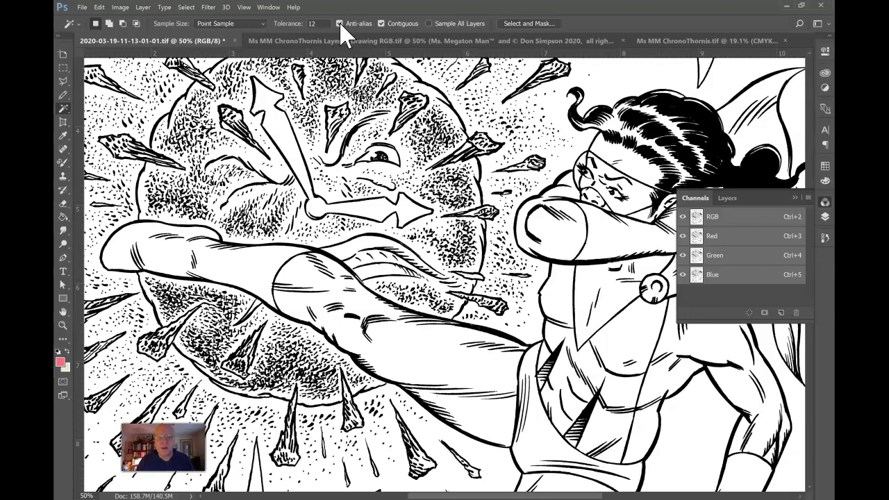
click(340, 24)
click(339, 24)
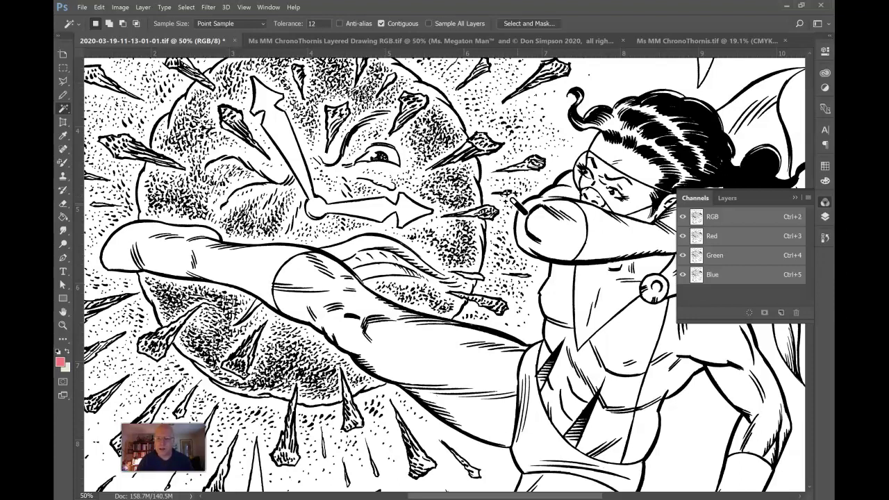
Step: Select the white area inside the heroine's raised elbow with the Magic Wand tool
click(62, 324)
drag(494, 136, 651, 269)
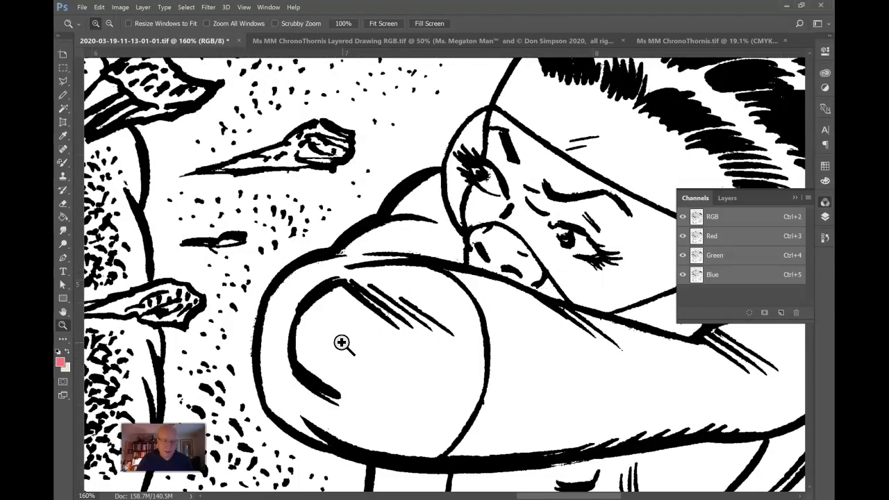
key(w)
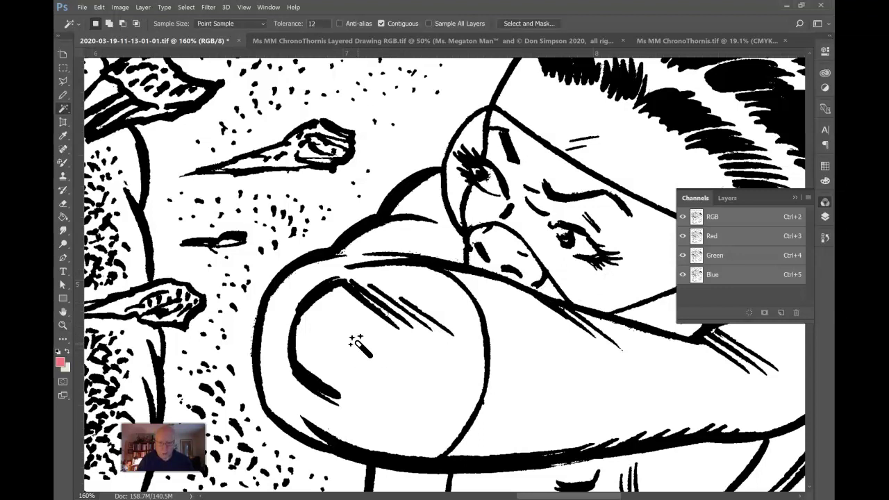
click(359, 343)
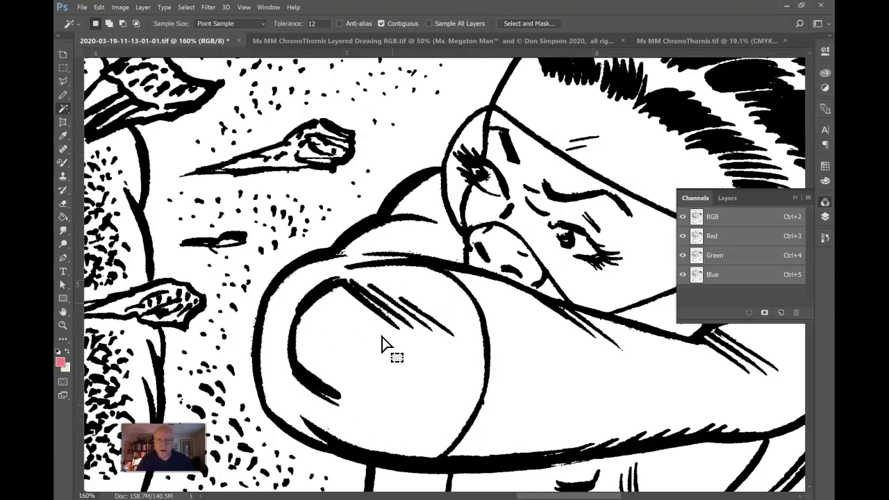
click(381, 24)
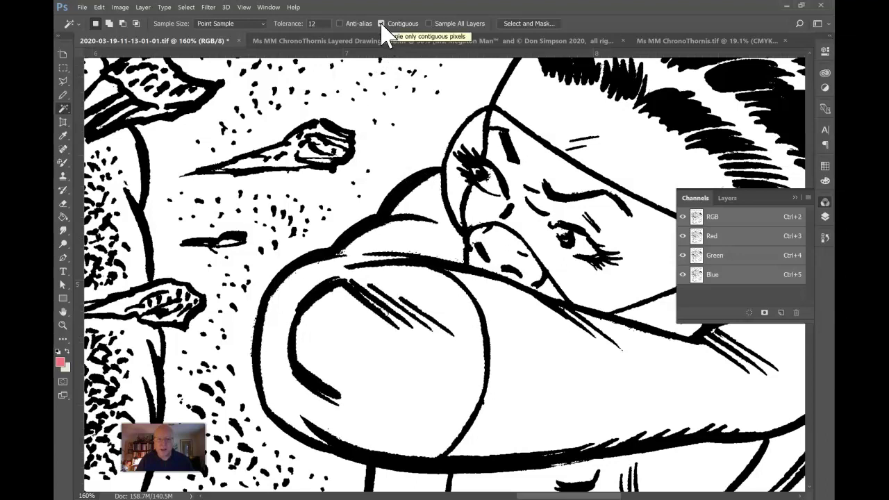
Step: Set the Magic Wand tool to select non-contiguous pixels, and give the Pencil tool the MM Blue swatch as foreground colour
click(382, 23)
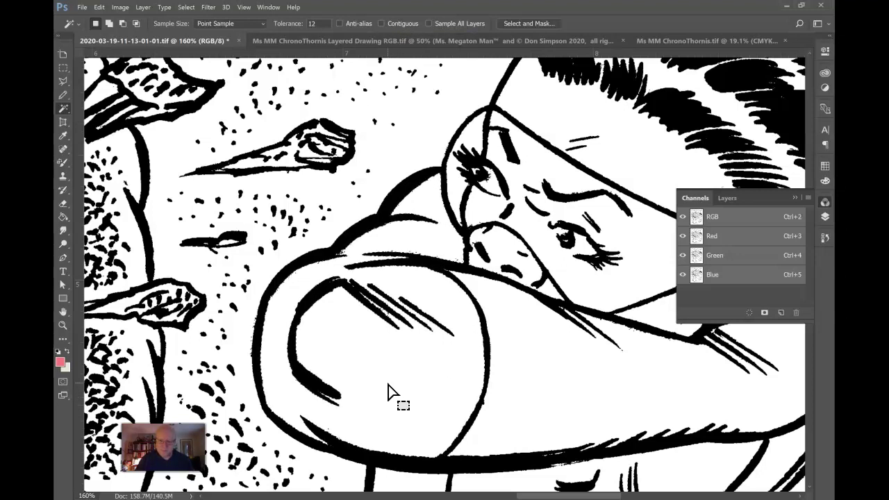
key(b)
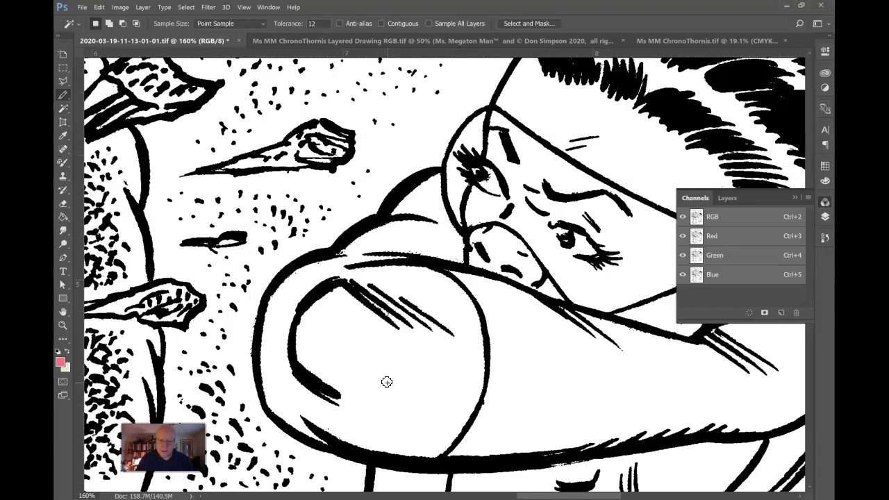
click(825, 202)
click(826, 167)
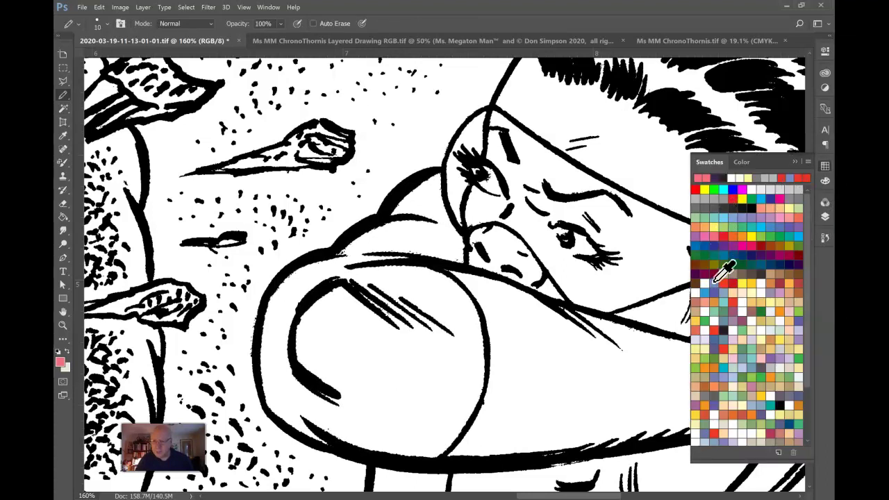
click(705, 282)
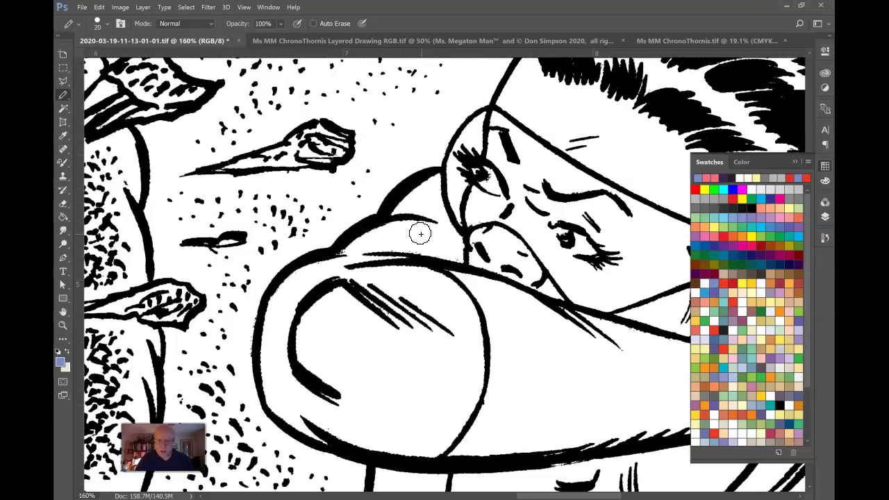
Step: Enlarge the Pencil tip to 500 px and paint the selected area of the heroine's raised elbow blue
key(bracketright)
key(bracketright)
key(bracketright)
key(bracketright)
key(bracketright)
key(bracketright)
key(bracketright)
key(bracketright)
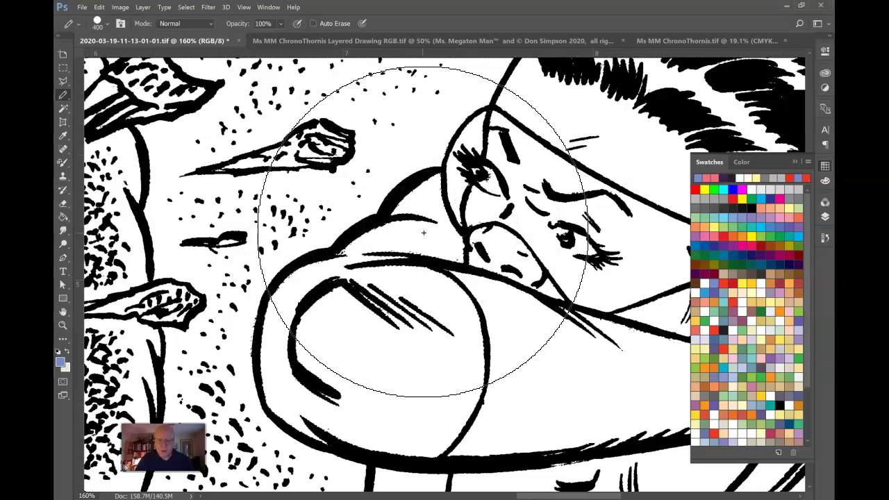
mouse_move(424, 277)
mouse_down()
mouse_move(400, 274)
mouse_move(347, 320)
mouse_move(331, 351)
mouse_move(389, 326)
mouse_move(326, 306)
mouse_move(331, 287)
mouse_up()
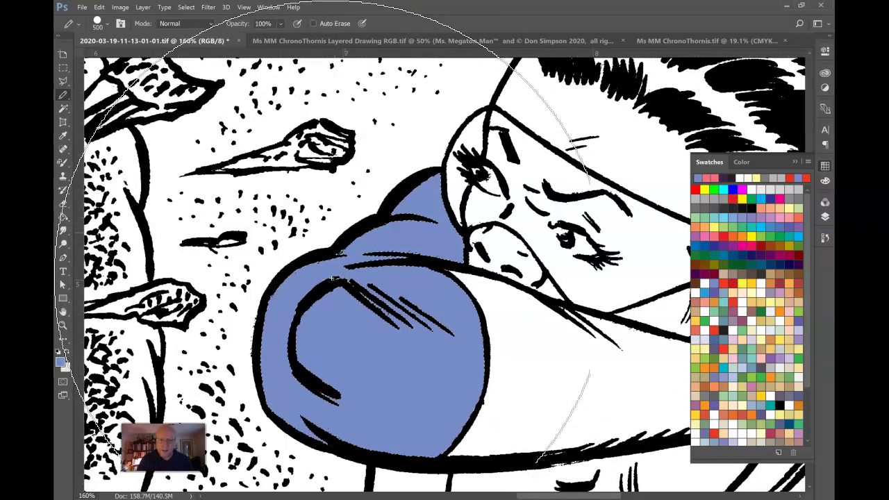
Step: Return to the Magic Wand tool and set the foreground colour to yellow for the heroine's glove
key(w)
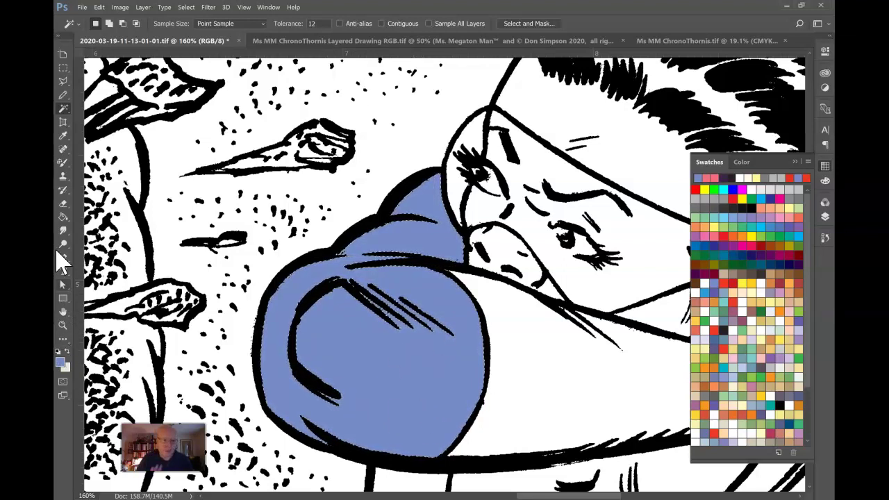
click(514, 317)
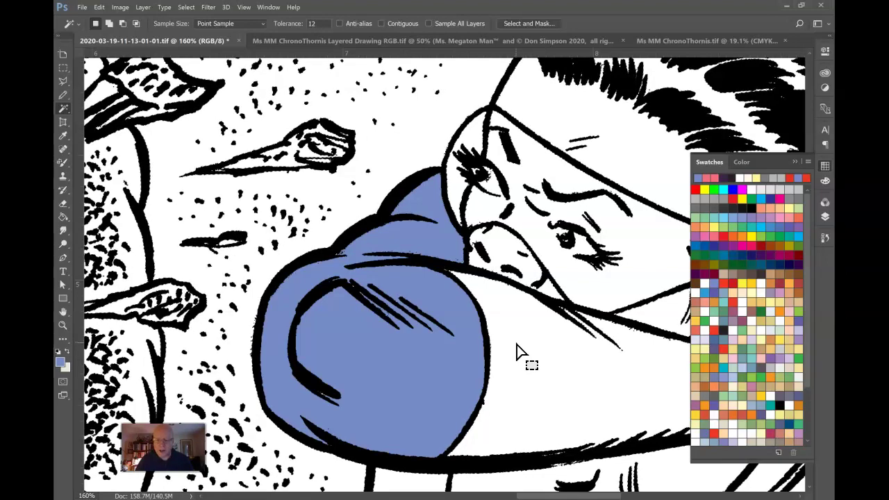
scroll(516, 344, down, 3)
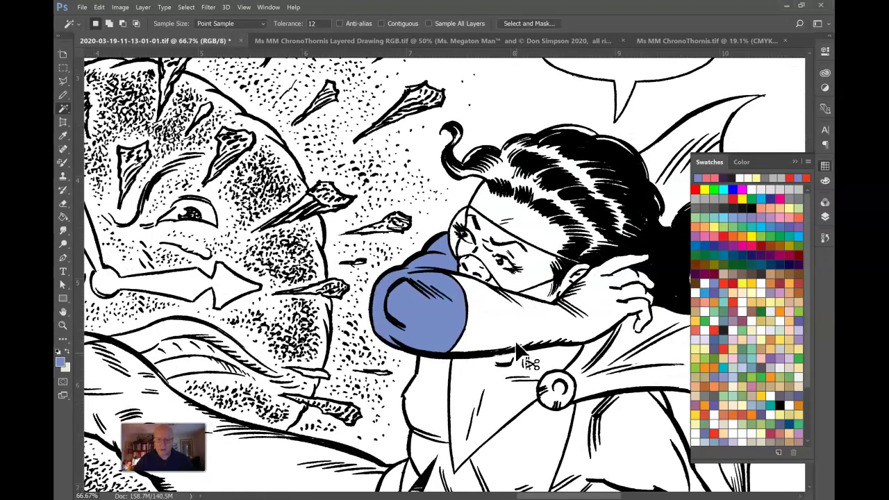
scroll(516, 347, down, 1)
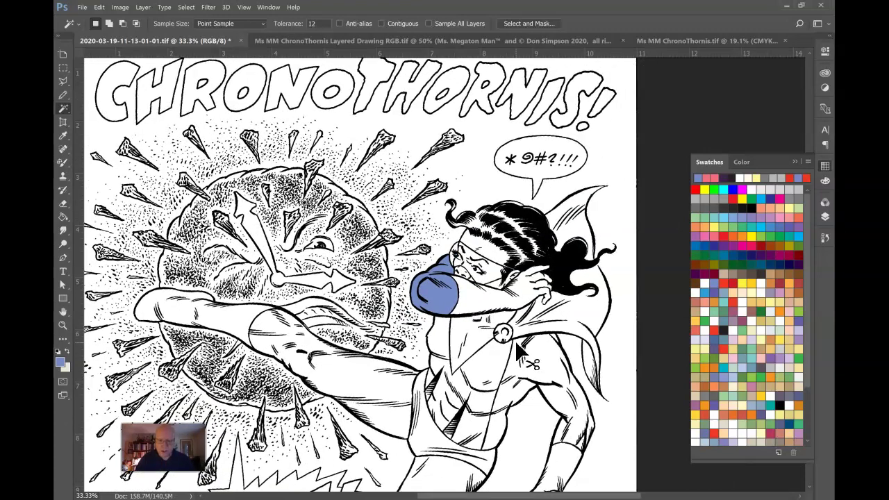
click(749, 282)
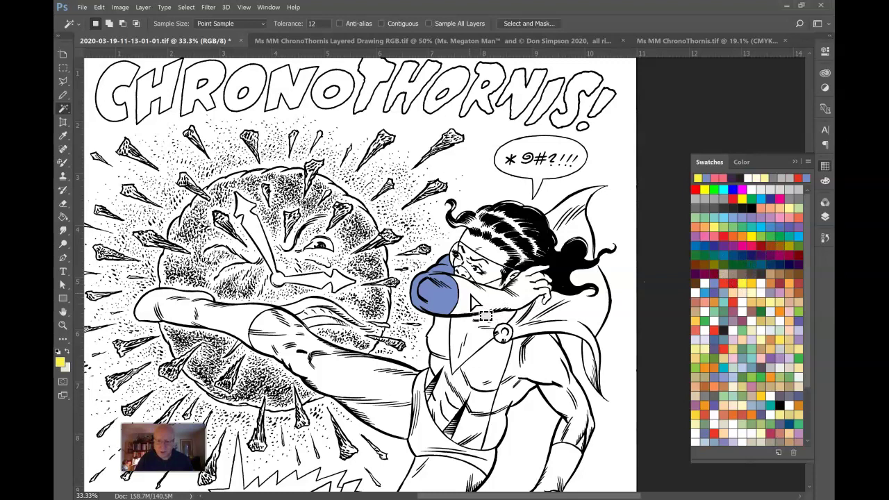
Step: Try to fill the heroine's raised glove with yellow using the Paint Bucket tool, and undo the fill
click(62, 218)
right_click(62, 217)
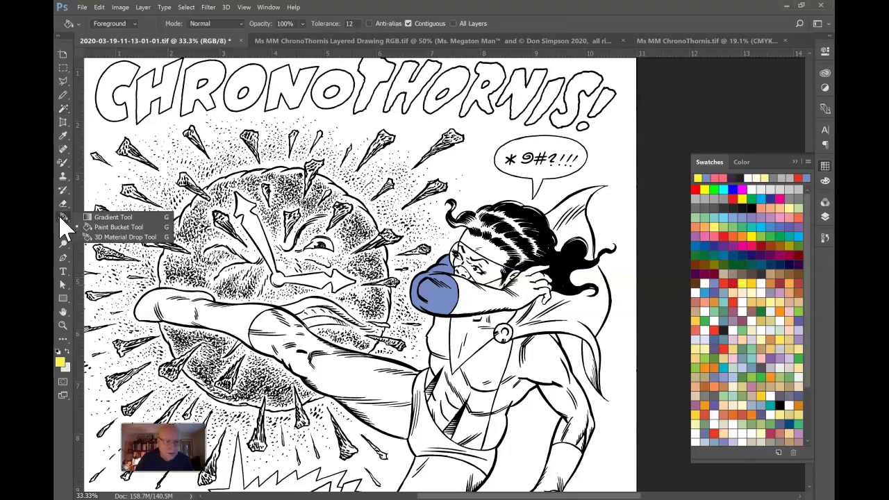
click(111, 227)
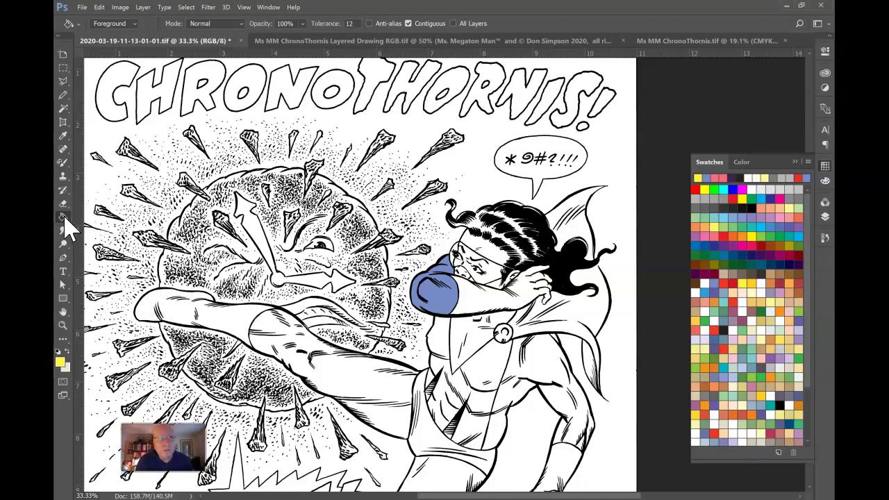
click(469, 297)
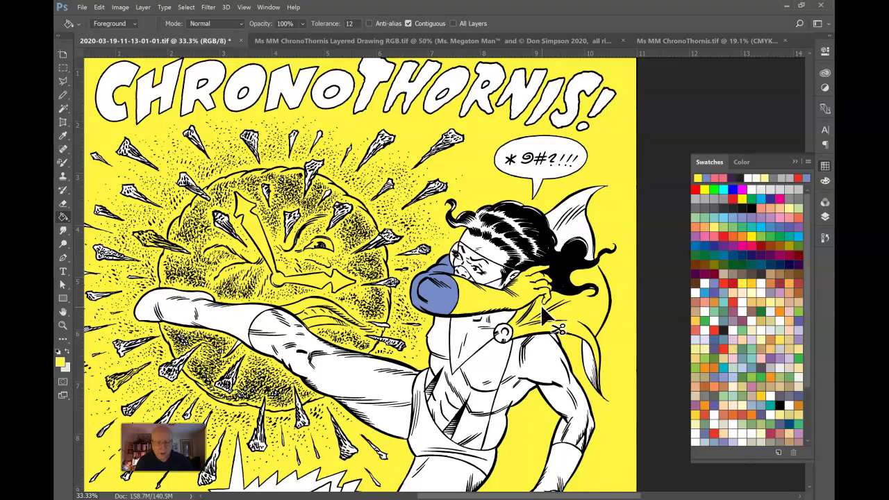
key(ctrl+z)
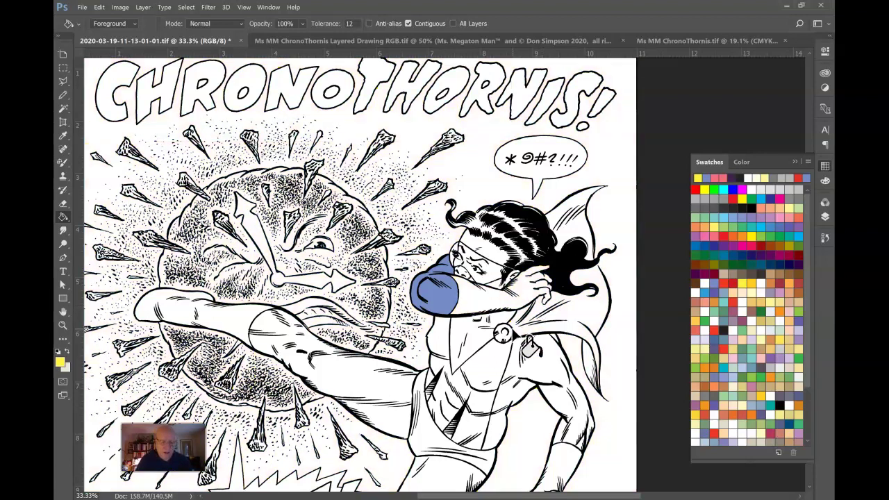
Step: Reduce the Pencil tip and paint a yellow dab that closes the outline gap at the raised glove's lowest fingertip
key(z)
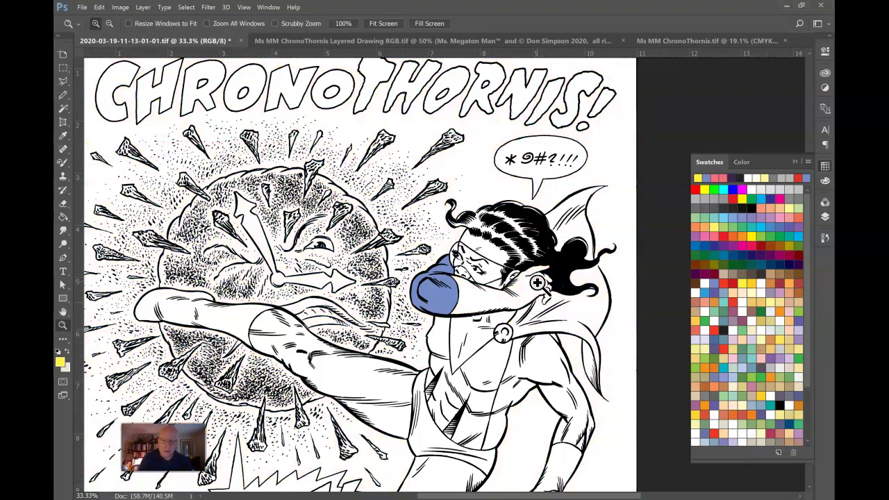
drag(562, 317, 564, 318)
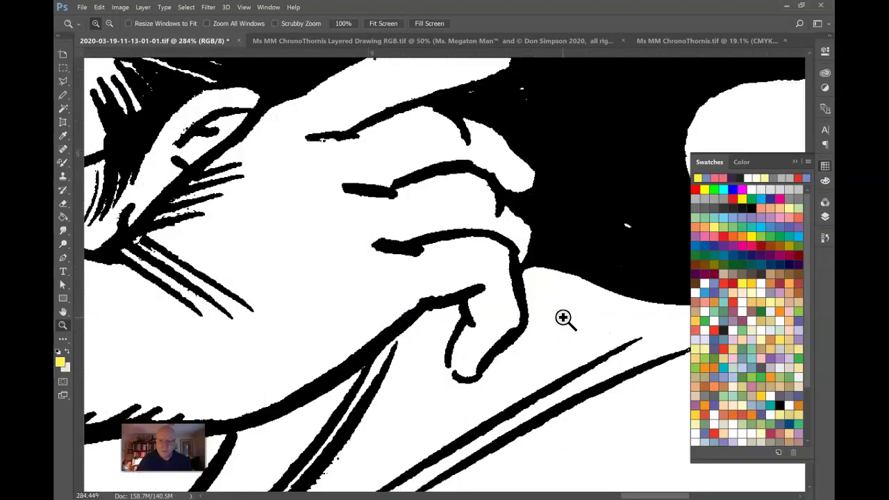
key(b)
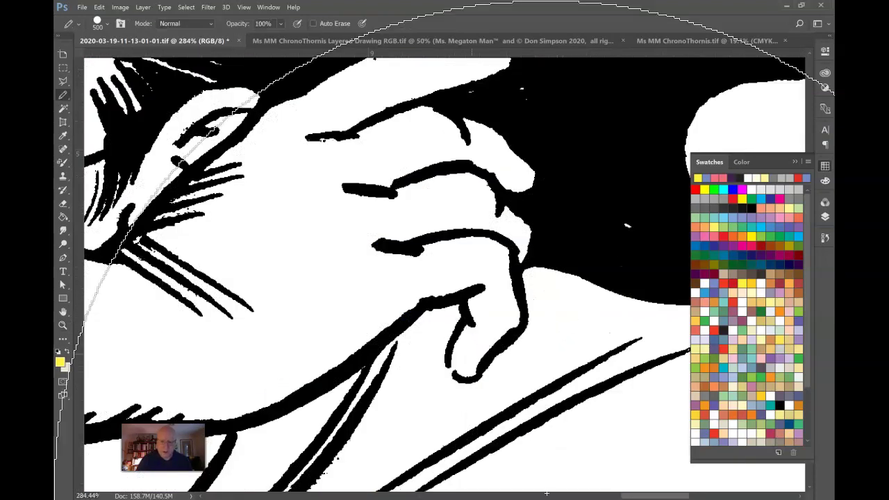
key(bracketleft)
key(bracketleft)
key(bracketleft)
key(bracketleft)
key(bracketleft)
key(bracketleft)
key(bracketleft)
key(bracketleft)
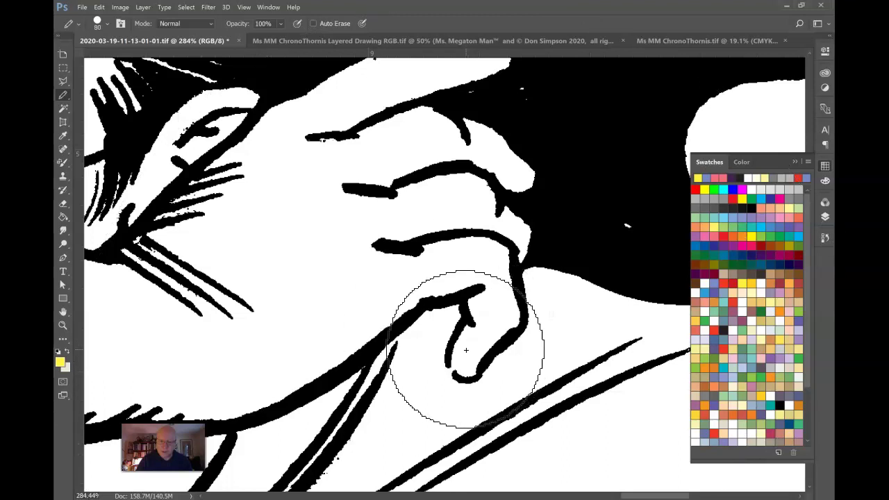
click(467, 361)
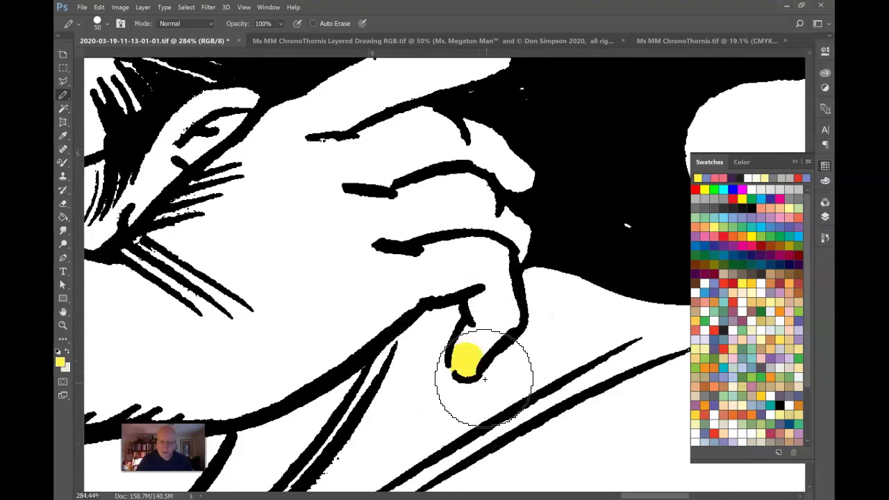
Step: Fill the raised glove with yellow using the Paint Bucket tool, and touch up leftover white specks in its hatching with the Pencil tool
key(g)
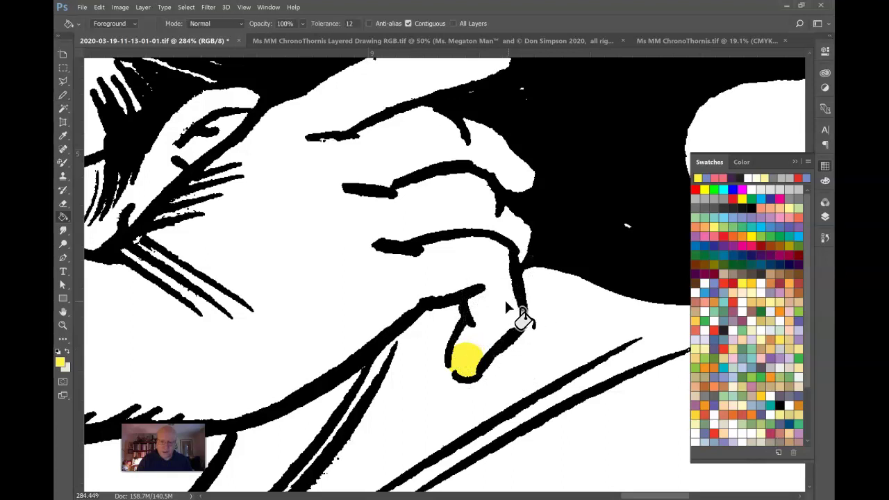
click(426, 281)
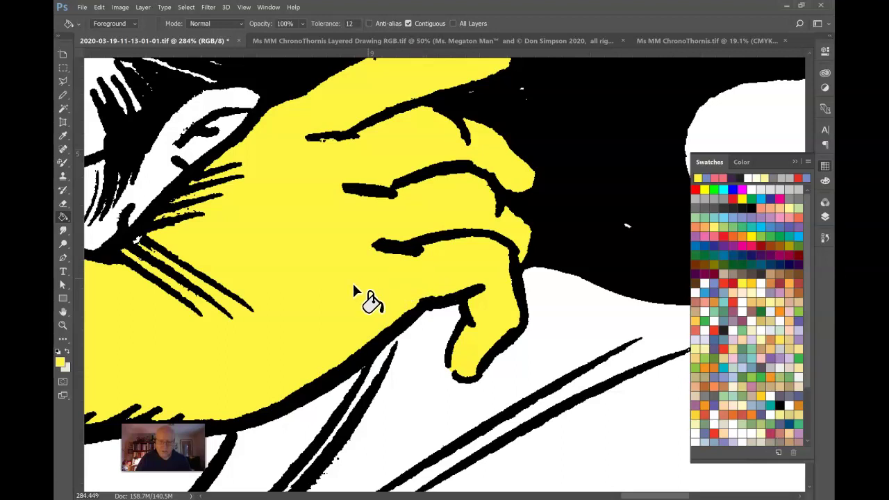
mouse_move(309, 298)
mouse_down()
mouse_move(454, 263)
mouse_move(535, 258)
mouse_up()
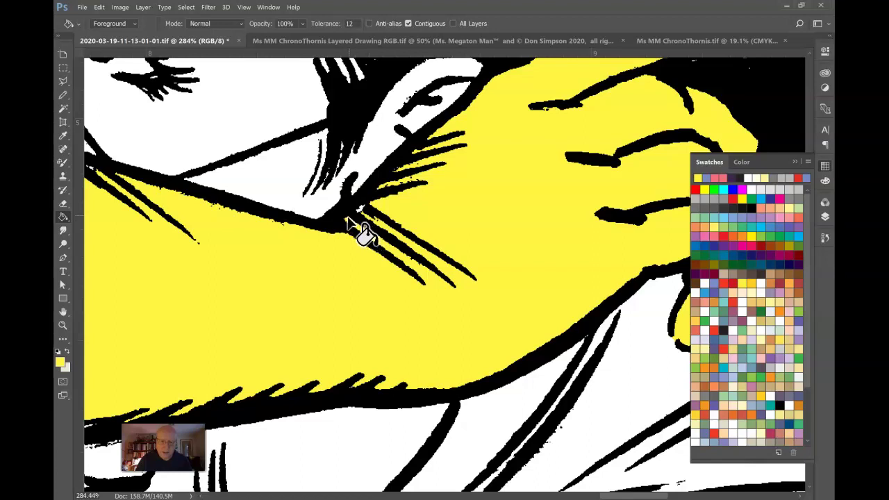
key(b)
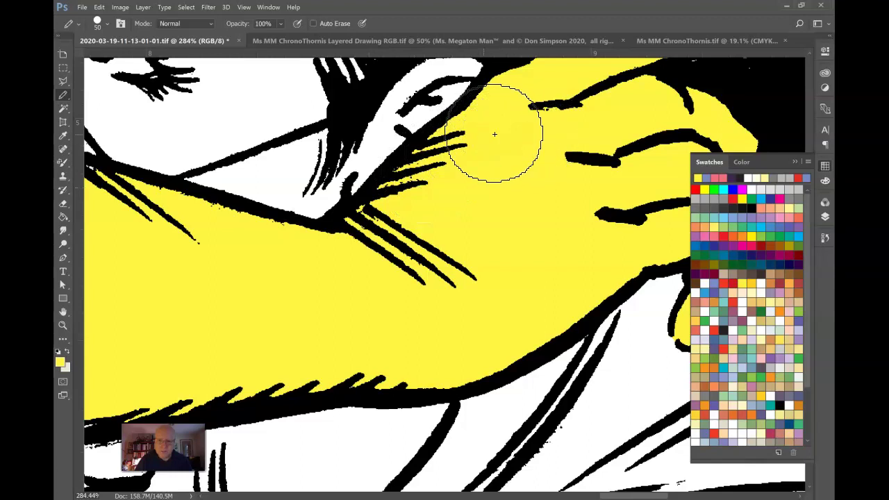
mouse_move(212, 242)
mouse_down()
mouse_move(250, 257)
mouse_move(460, 212)
mouse_up()
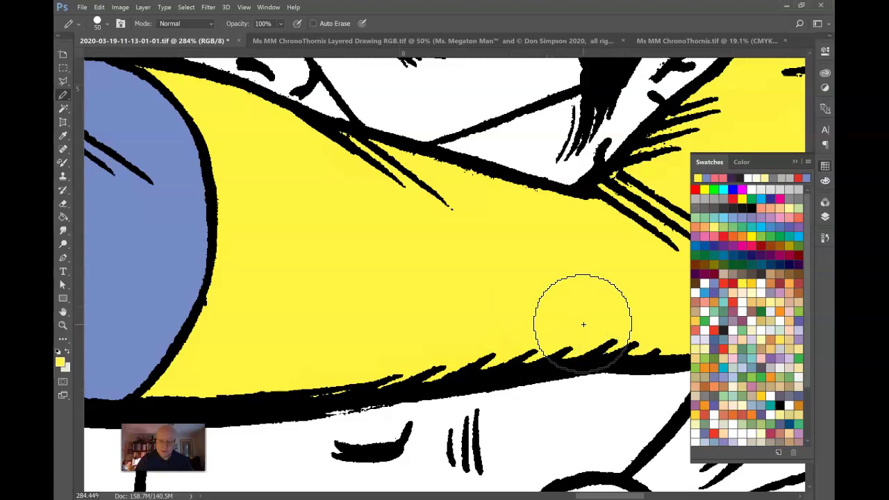
Step: Select all white areas across the whole page with the Magic Wand tool
scroll(583, 324, down, 5)
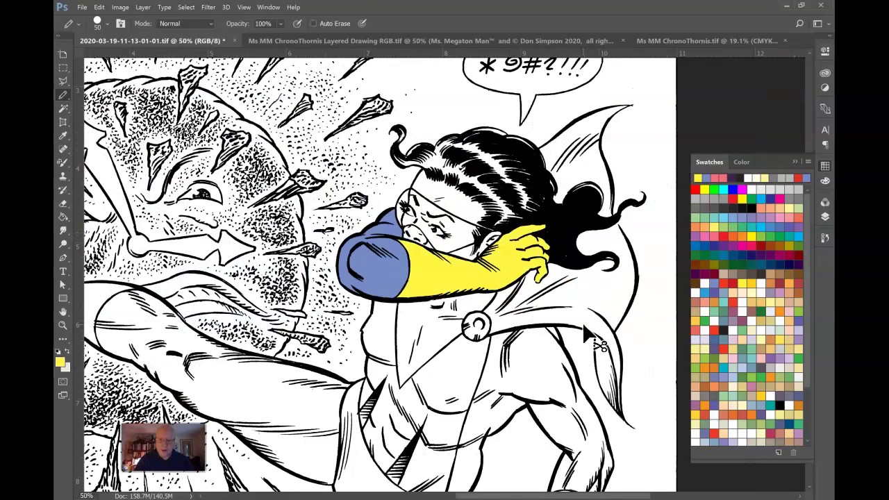
scroll(583, 324, down, 2)
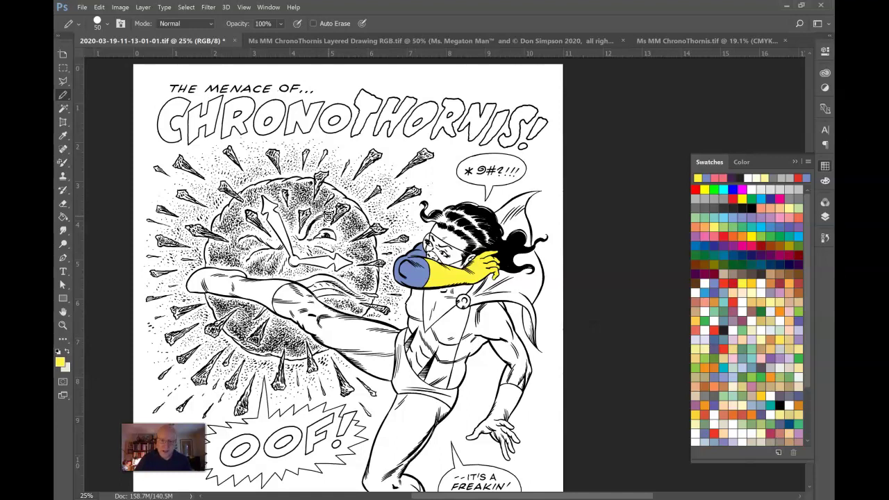
scroll(328, 216, down, 1)
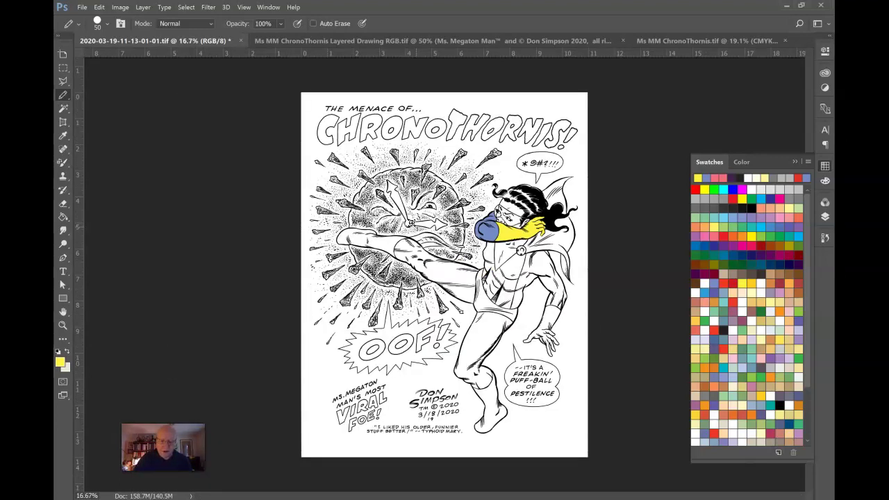
key(w)
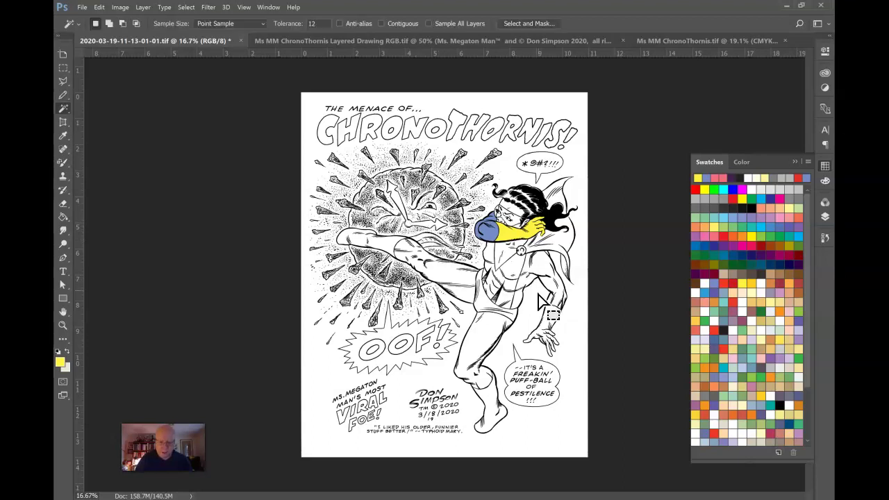
key(ctrl+f)
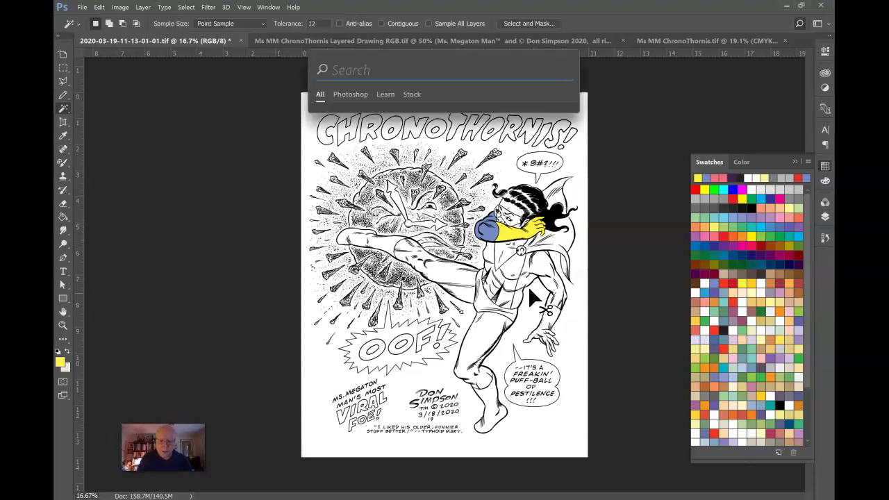
key(ctrl+f)
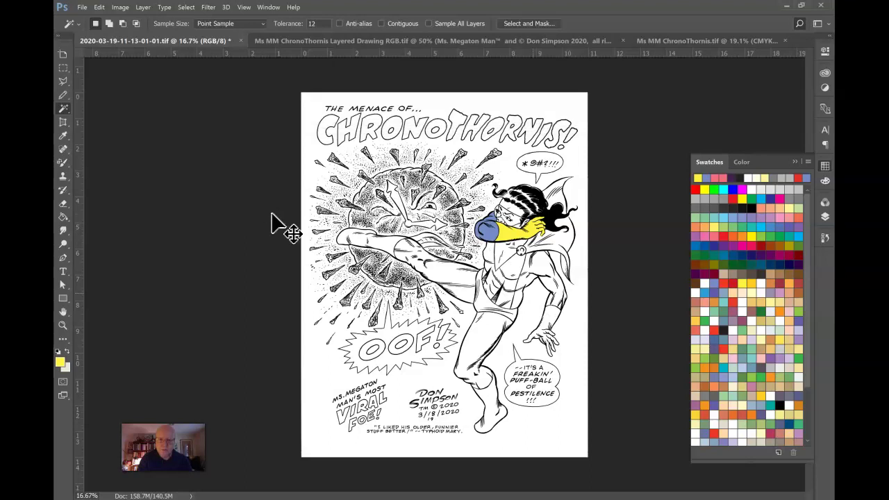
click(576, 338)
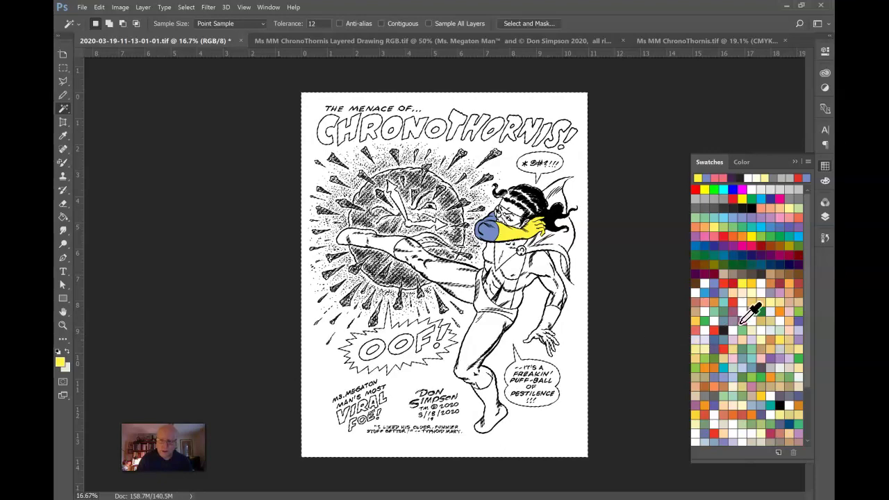
Step: Paint over the heroine's whole figure, including the raised leg, with the MM Blue swatch using the Pencil tool at size 1000 in Normal mode
click(718, 280)
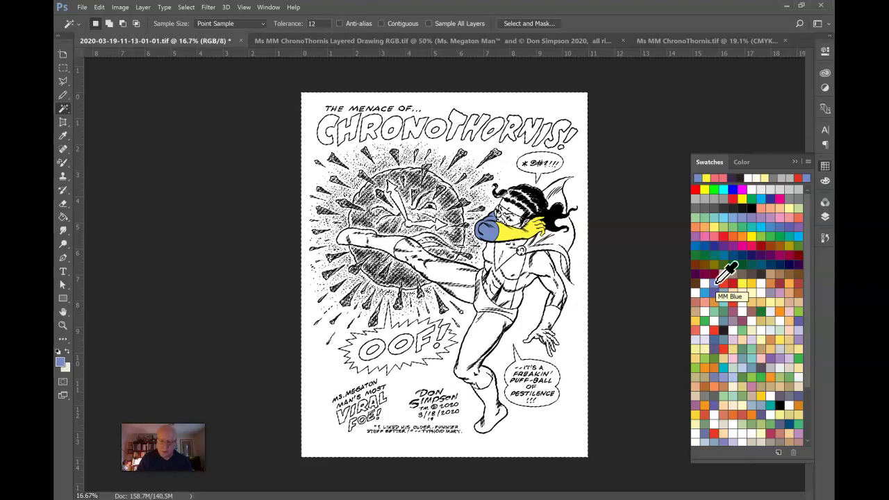
key(b)
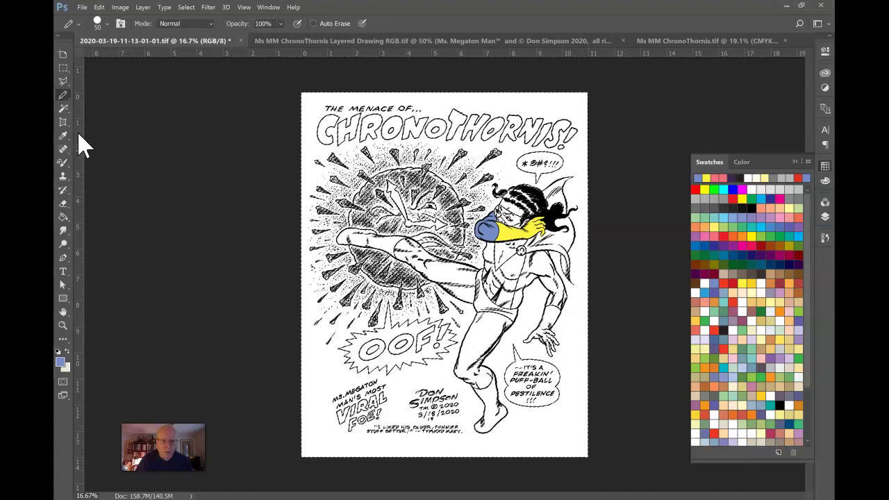
right_click(62, 98)
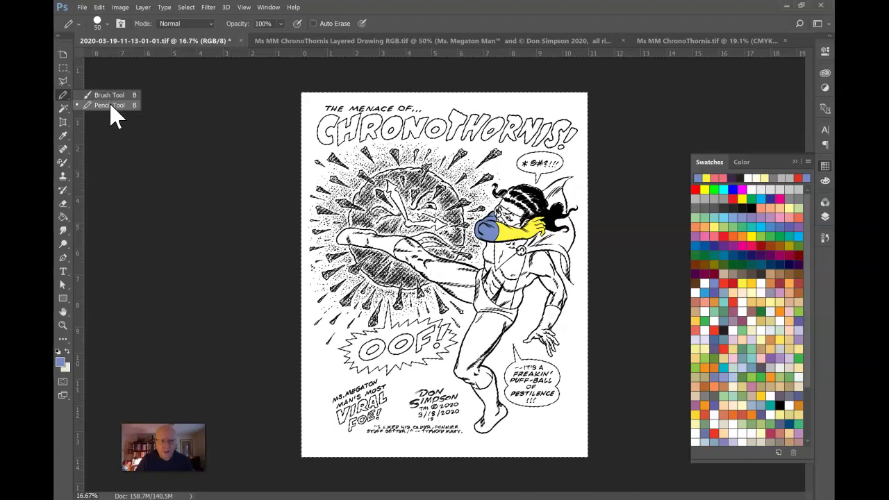
click(67, 104)
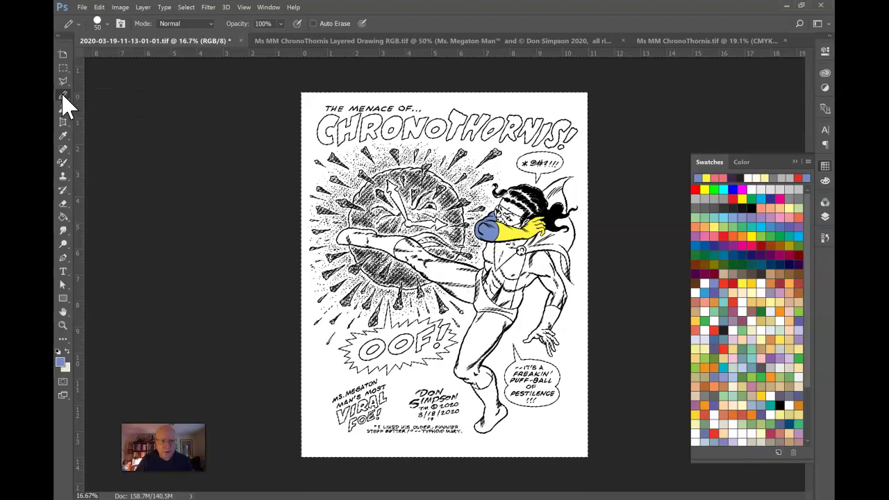
click(194, 25)
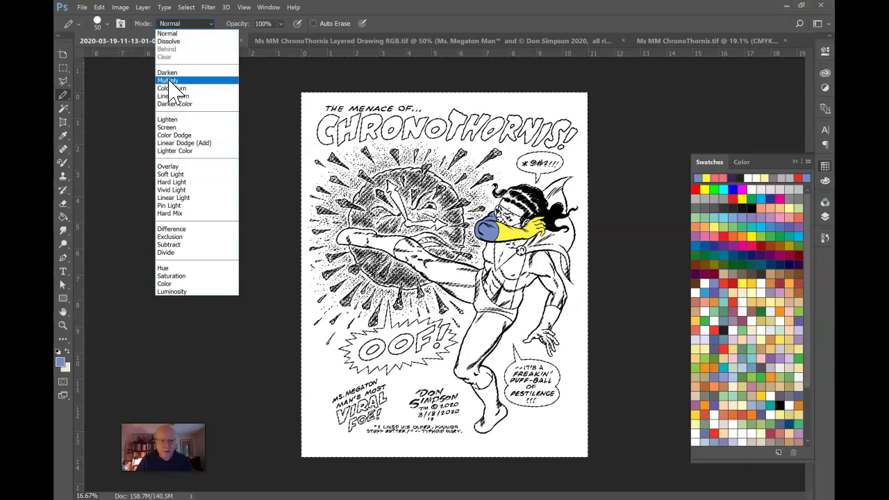
click(184, 25)
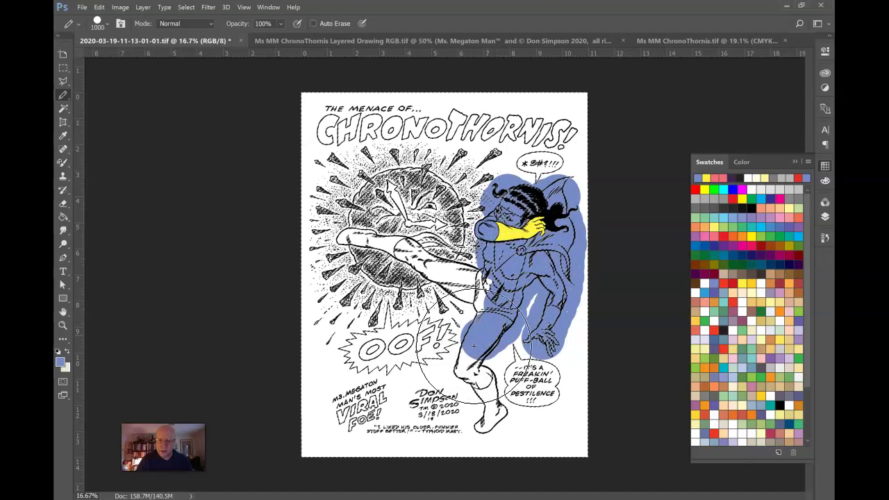
mouse_move(476, 396)
mouse_down()
mouse_move(490, 427)
mouse_move(478, 410)
mouse_up()
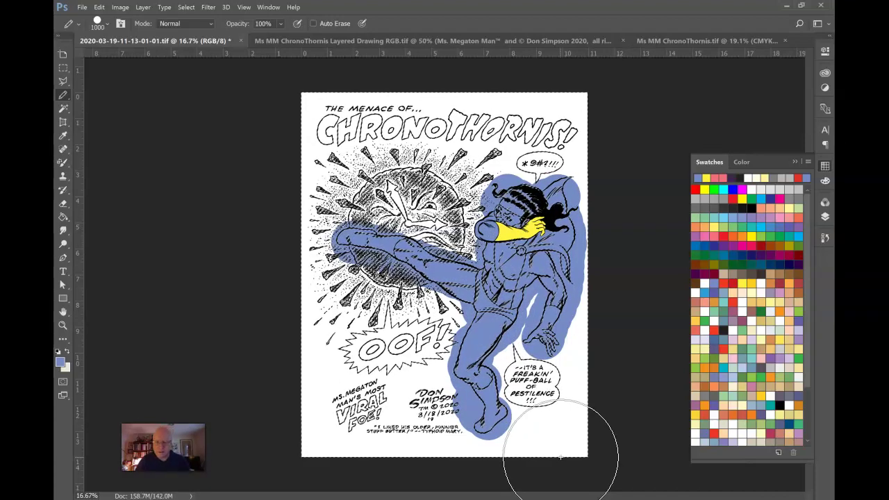
Step: Sample the page's white background as the foreground colour with the Eyedropper tool
key(ctrl+plus)
key(ctrl+plus)
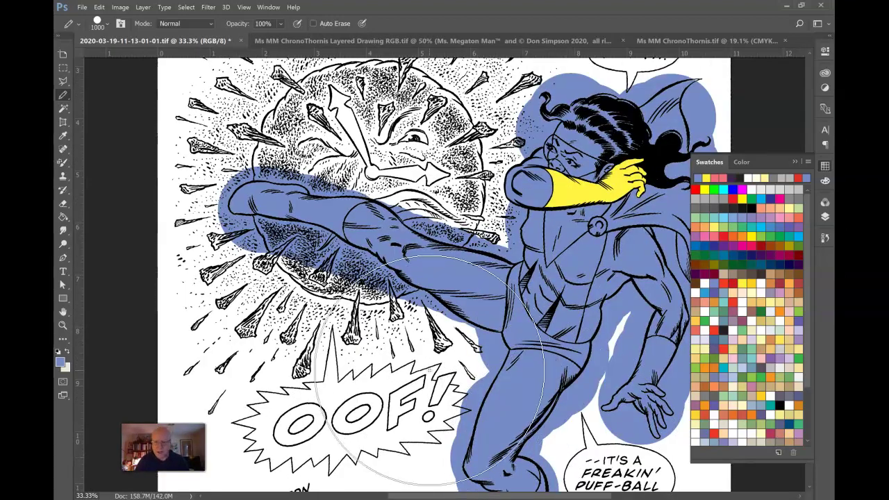
mouse_move(382, 353)
mouse_down()
mouse_move(330, 333)
mouse_move(302, 303)
mouse_up()
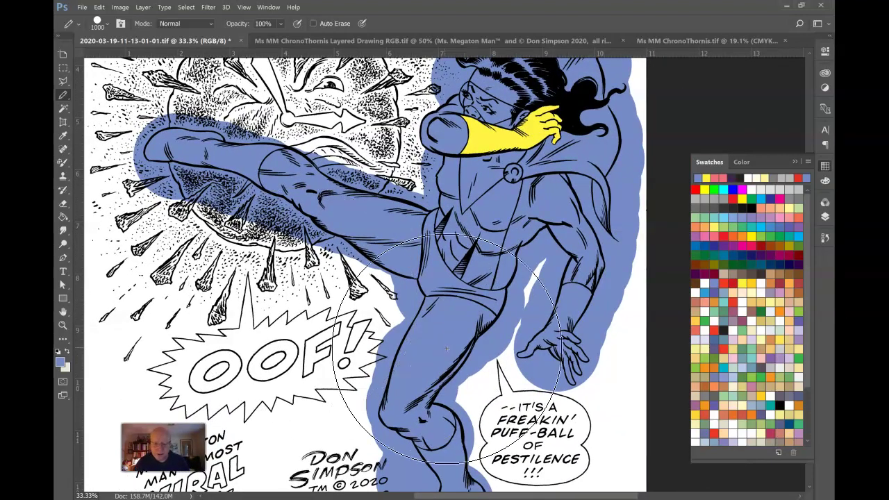
key(i)
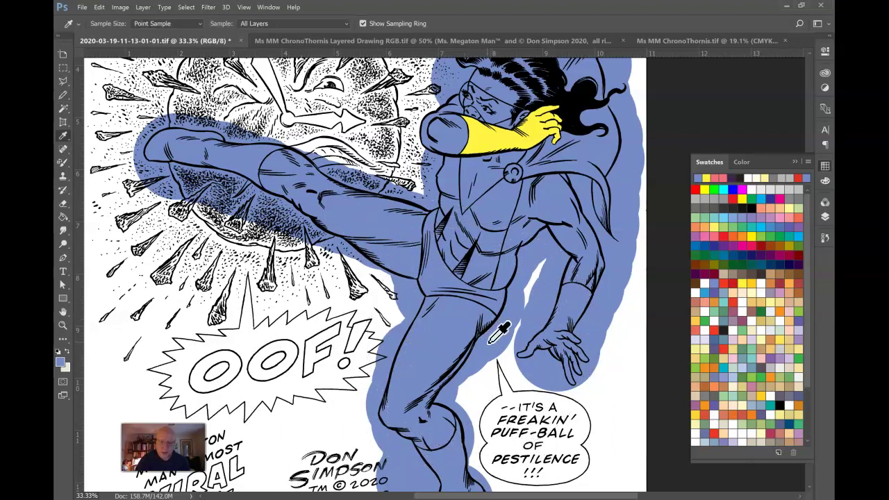
click(622, 386)
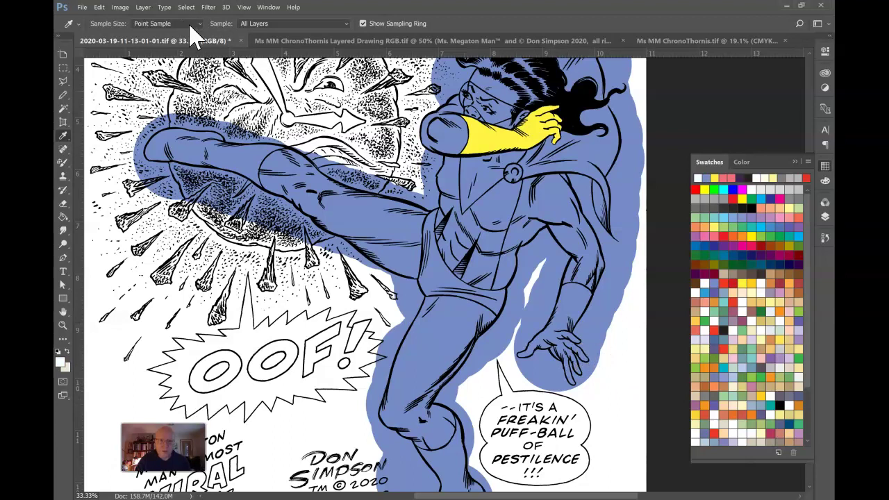
click(621, 392)
key(b)
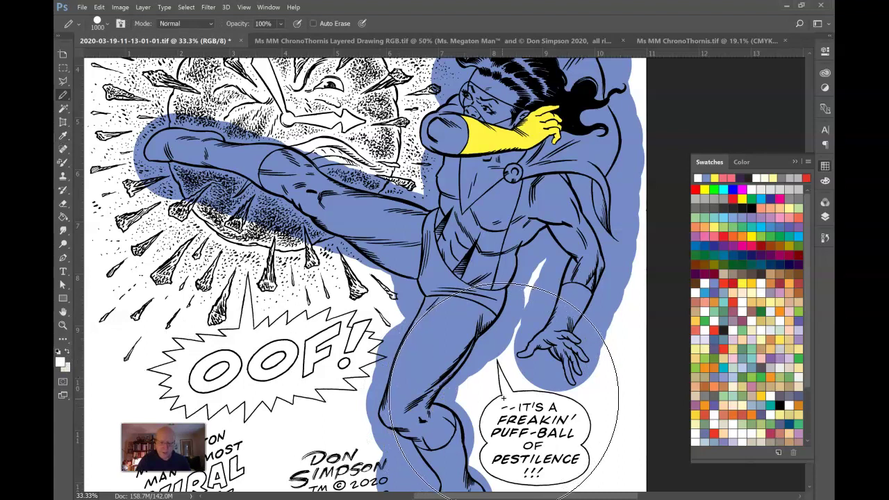
Step: Fill the blue overspill around the heroine's body, raised leg and head with white using the Paint Bucket tool
key(g)
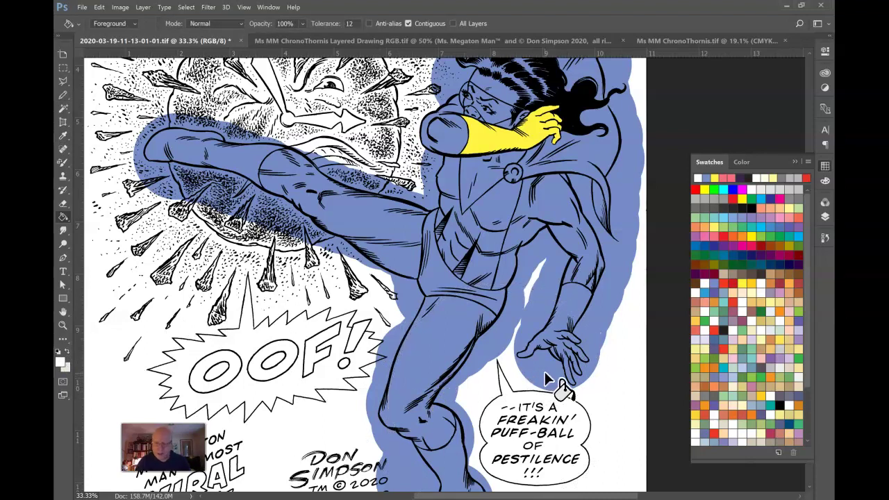
click(547, 373)
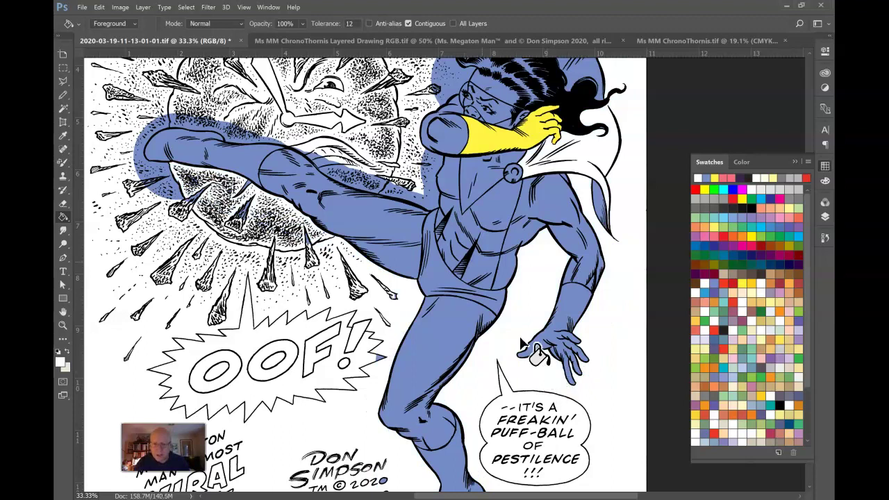
click(420, 204)
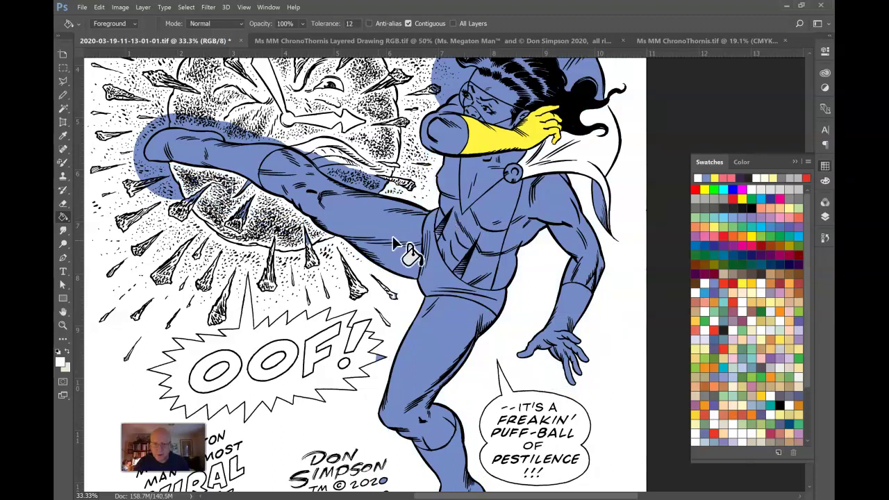
click(166, 180)
click(195, 133)
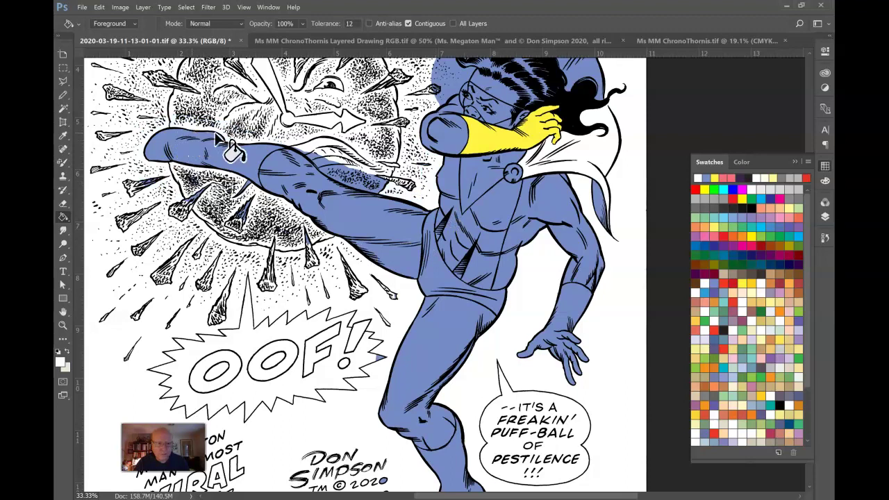
click(381, 204)
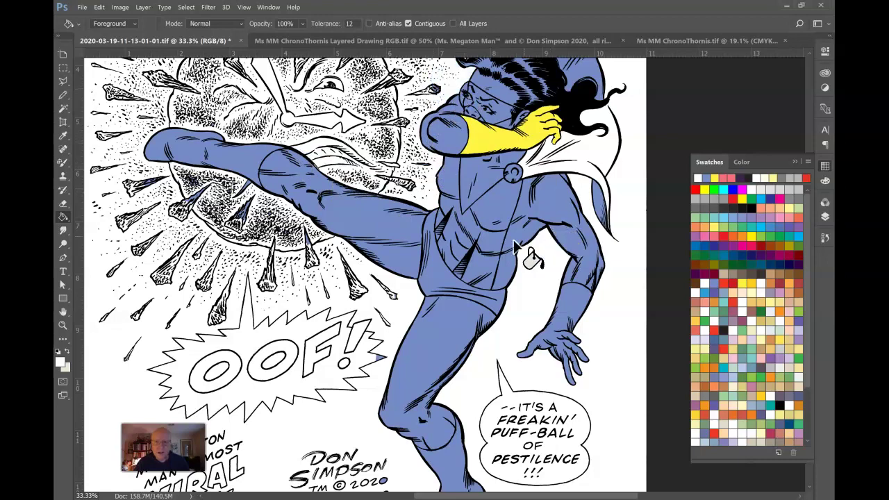
Step: Paint out the leftover blue specks in the villain's spikes and at the OOF! burst with white using the Pencil tool at size 1000
mouse_move(441, 290)
mouse_down()
mouse_move(437, 347)
mouse_move(384, 266)
mouse_move(396, 363)
mouse_up()
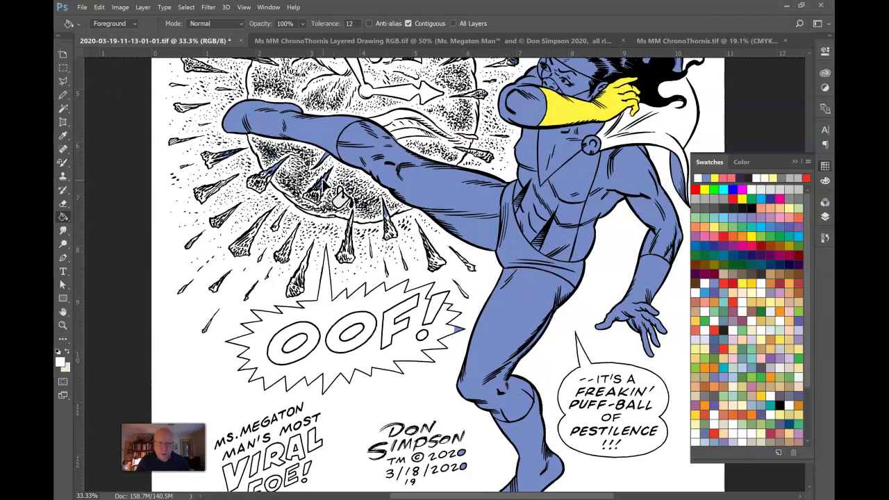
key(i)
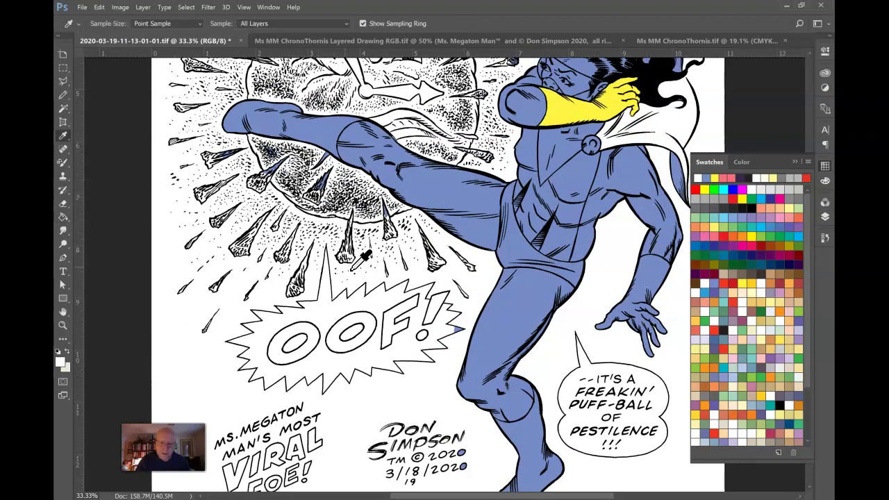
key(b)
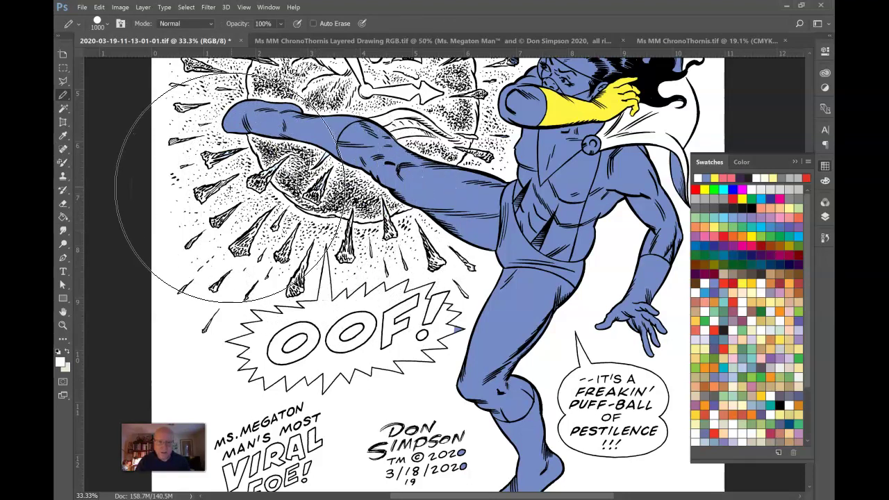
drag(328, 282, 327, 399)
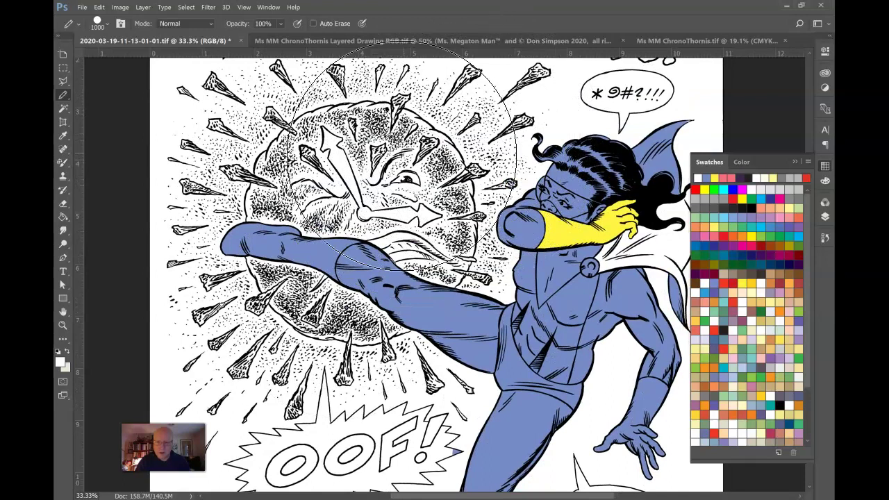
drag(432, 398, 308, 357)
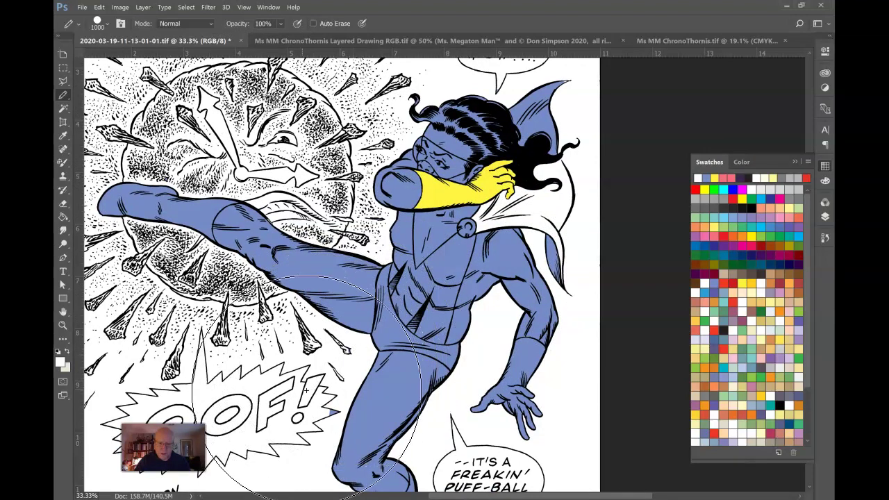
Step: Sample the blue from the heroine's suit and recolour her white cape with it using the Pencil and Paint Bucket tools
key(i)
click(411, 371)
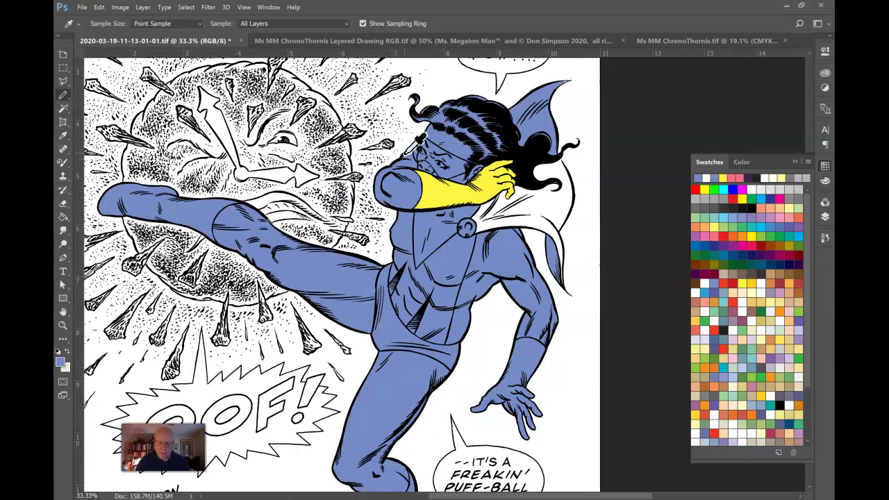
key(alt)
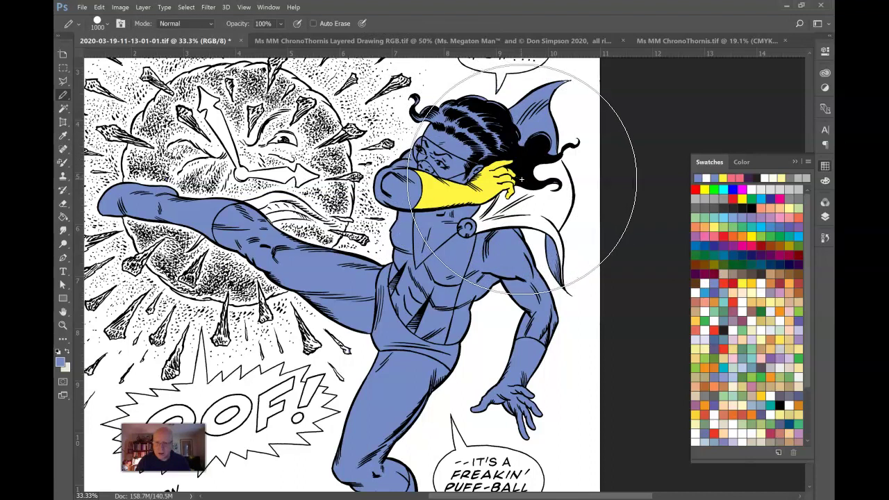
click(522, 180)
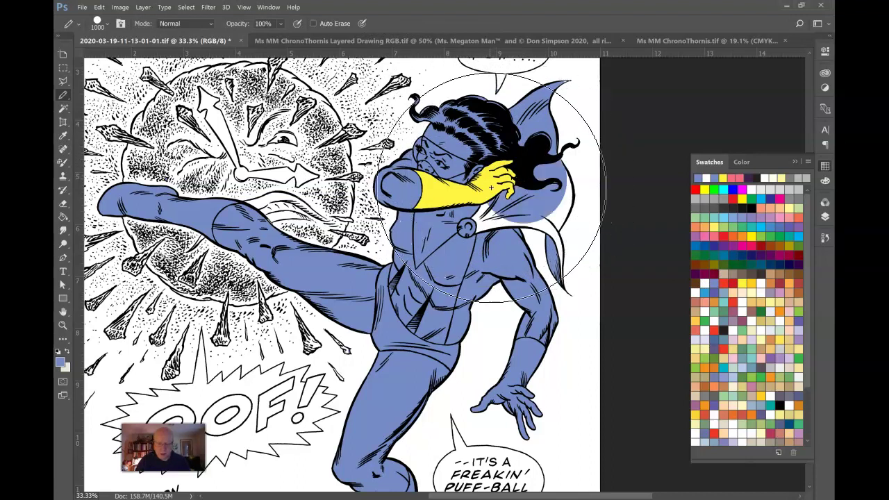
key(g)
click(496, 224)
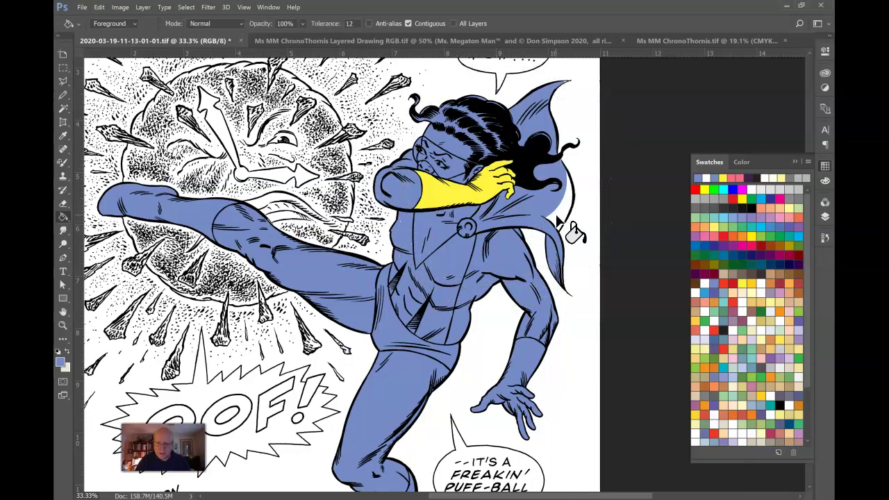
click(557, 218)
key(ctrl+minus)
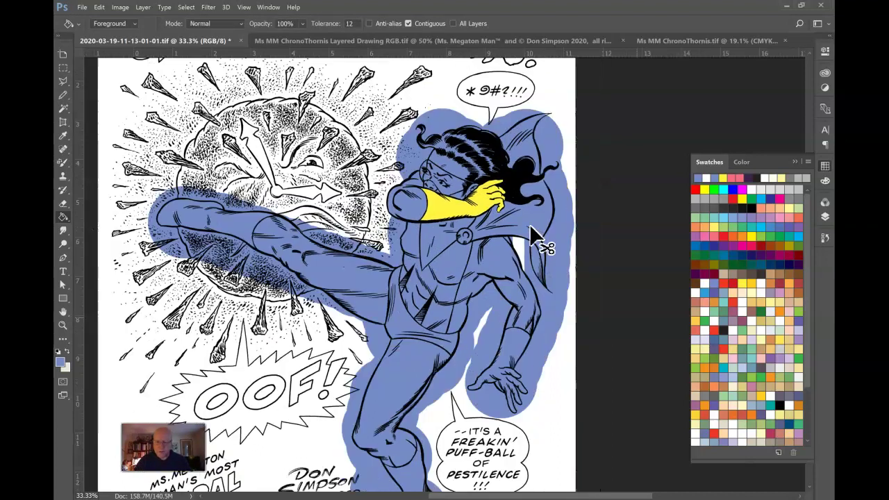
scroll(531, 233, down, 1)
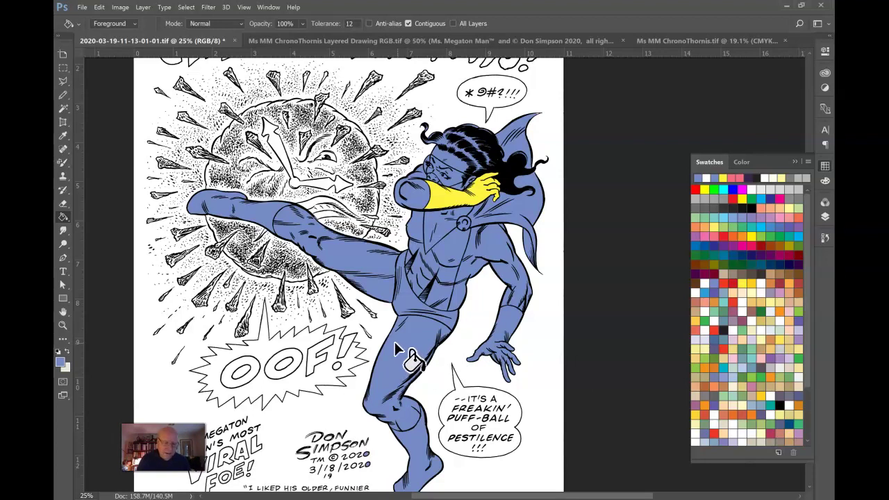
Step: Select the blue areas with the Magic Wand tool and fill the round cape clasp with golden yellow using the Paint Bucket tool
key(z)
drag(461, 218, 481, 245)
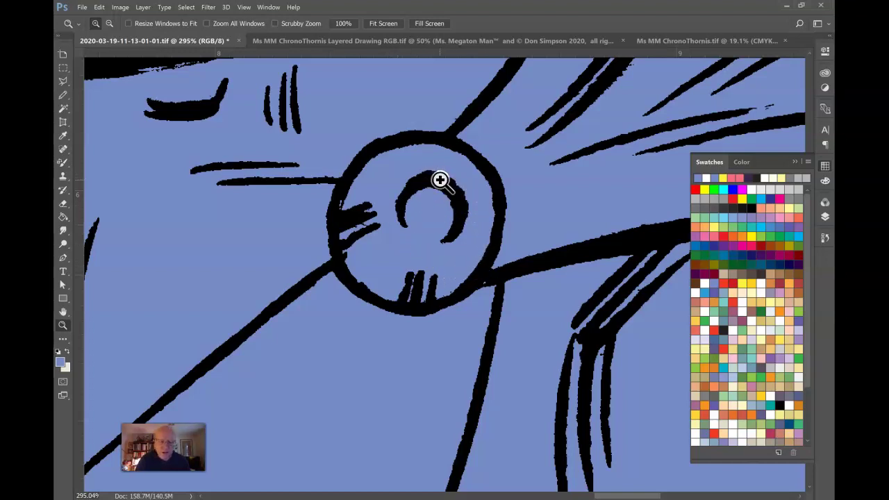
key(w)
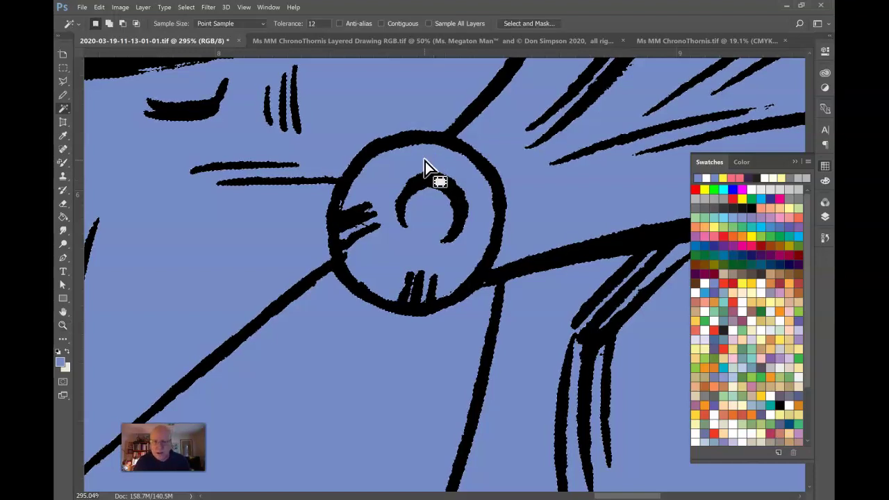
click(753, 281)
key(b)
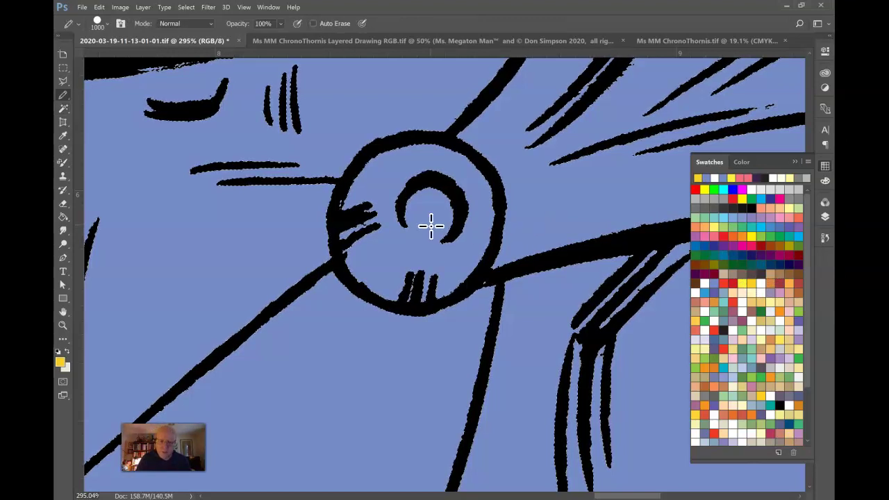
key(g)
click(429, 224)
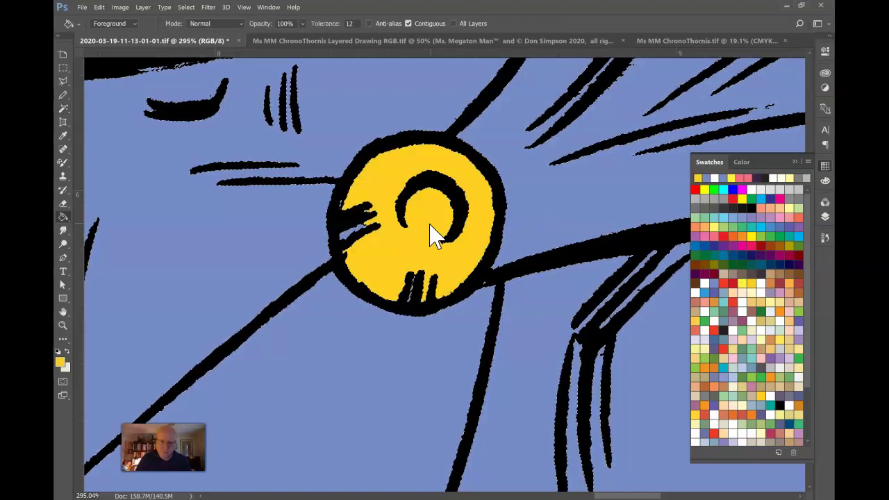
Step: Switch back to the Pencil tool over the cape clasp and reduce its tip to size 175
key(b)
drag(429, 223, 401, 223)
key(bracketleft)
key(bracketleft)
key(bracketleft)
key(bracketleft)
key(bracketleft)
key(bracketleft)
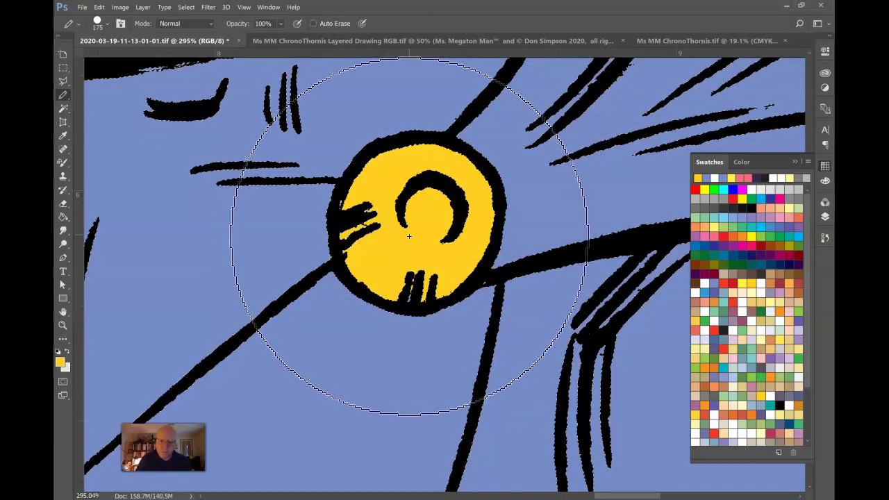
scroll(415, 240, down, 6)
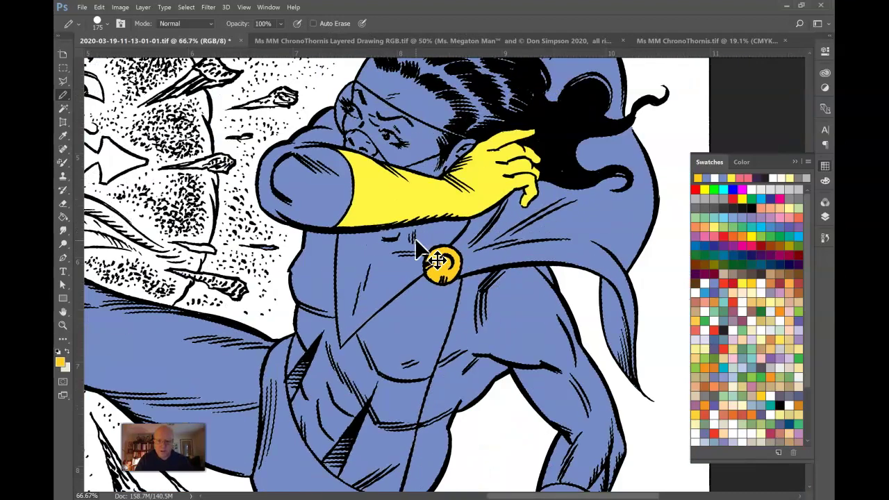
scroll(421, 247, down, 1)
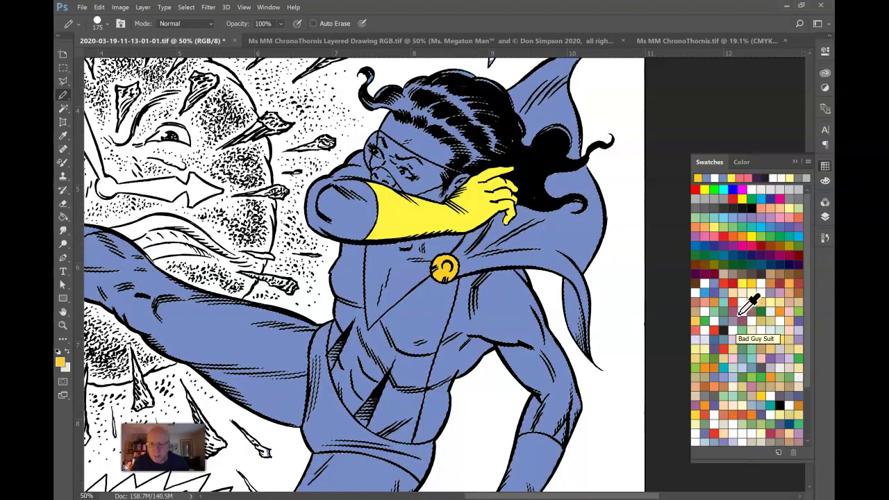
Step: Fill the two blue areas of the heroine's cape, below and above her hair, with red using the Paint Bucket tool
click(726, 282)
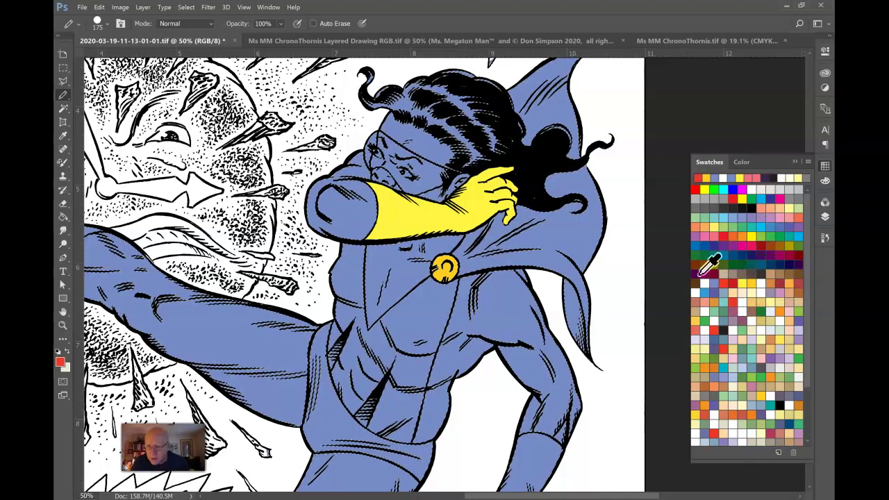
key(g)
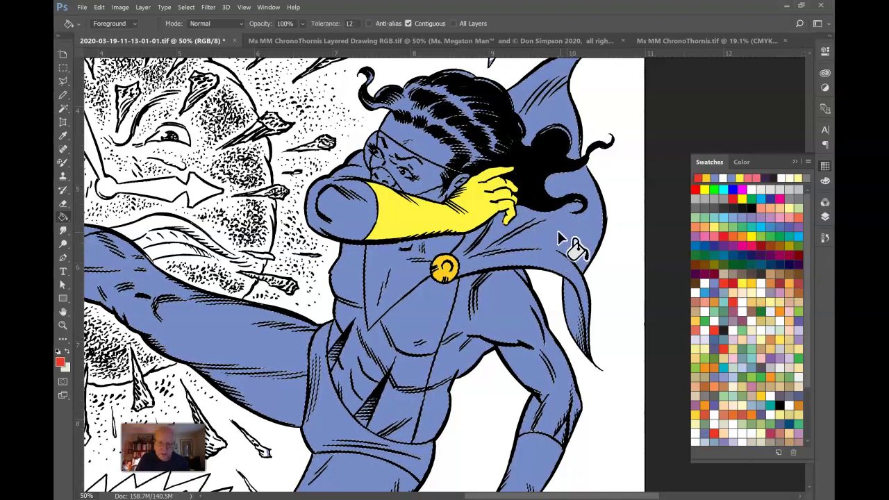
click(560, 241)
click(545, 117)
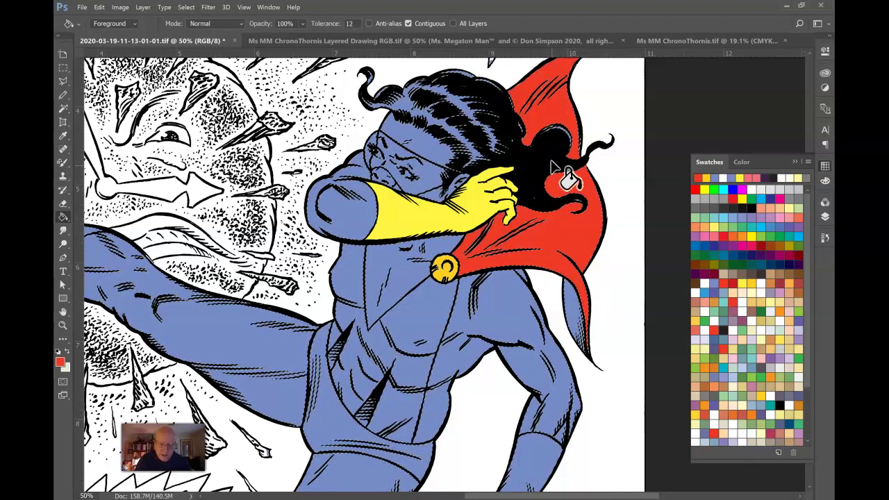
key(b)
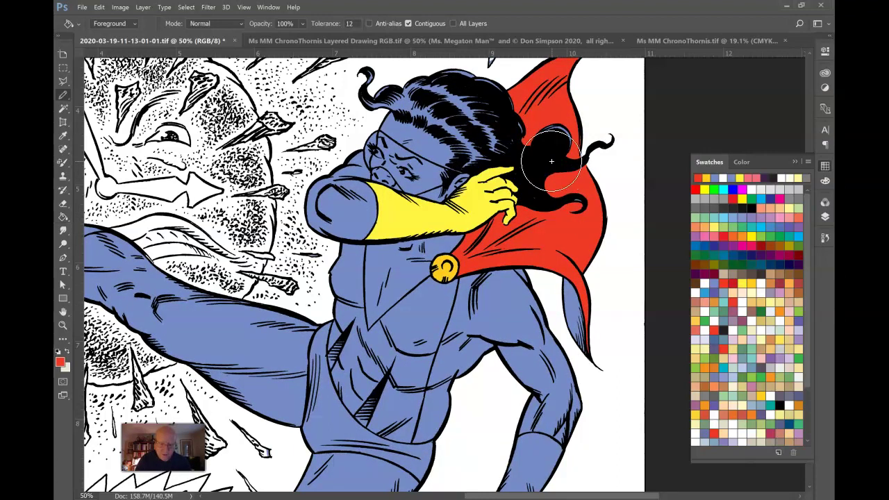
Step: Pick an orange-brown skin swatch and fill the heroine's neckline and the blue area around her nose with it using the Paint Bucket tool
drag(443, 243, 512, 233)
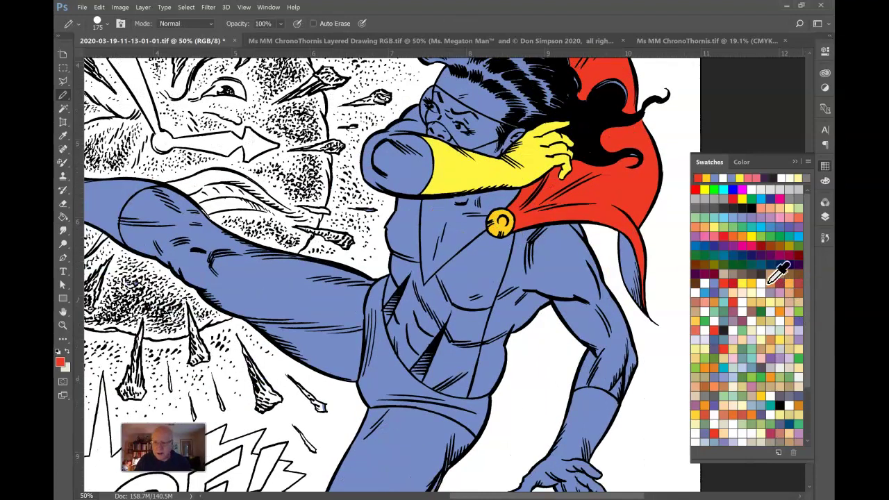
click(771, 281)
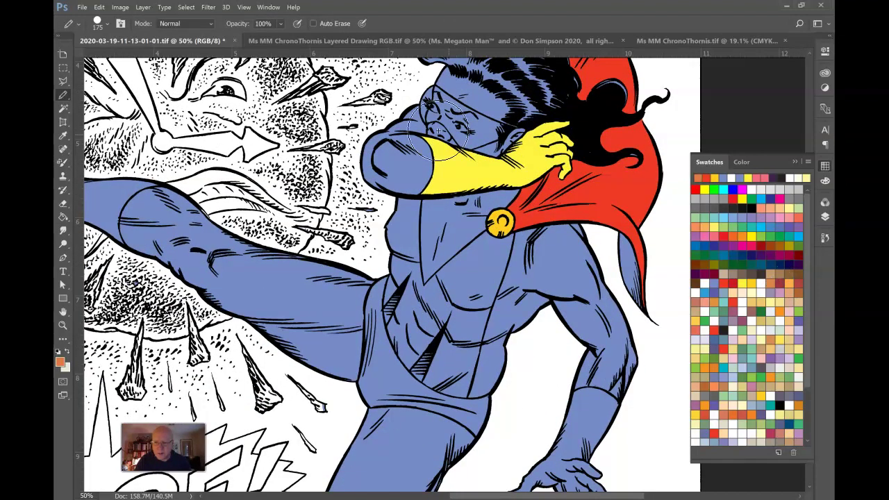
key(g)
click(430, 217)
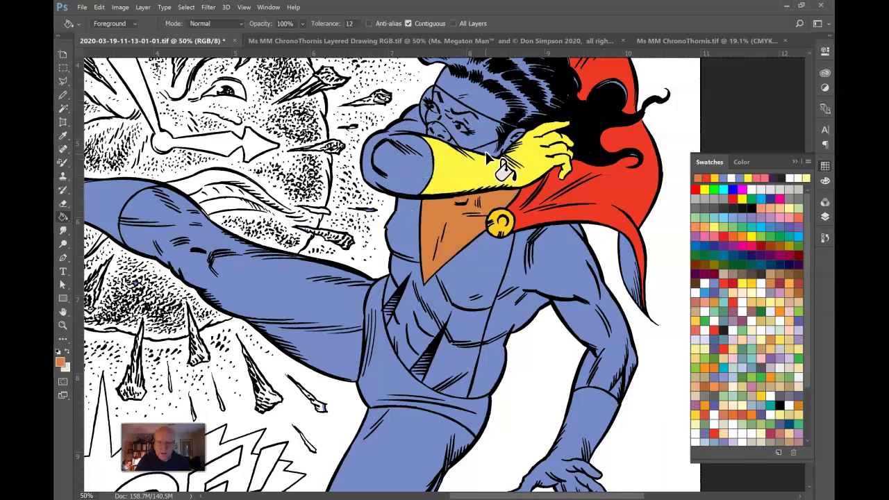
click(440, 129)
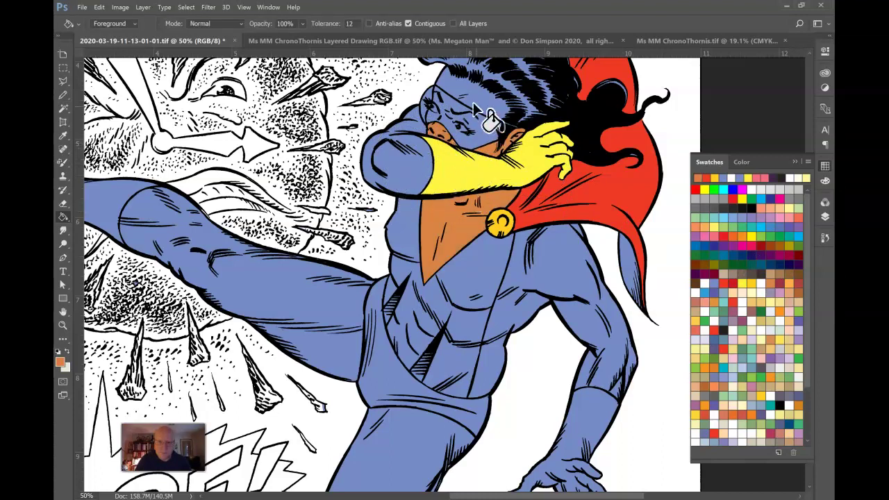
Step: Colour the heroine's cheek, ear and forehead skin orange-brown with the Pencil tool at size 80 and the Paint Bucket tool
key(b)
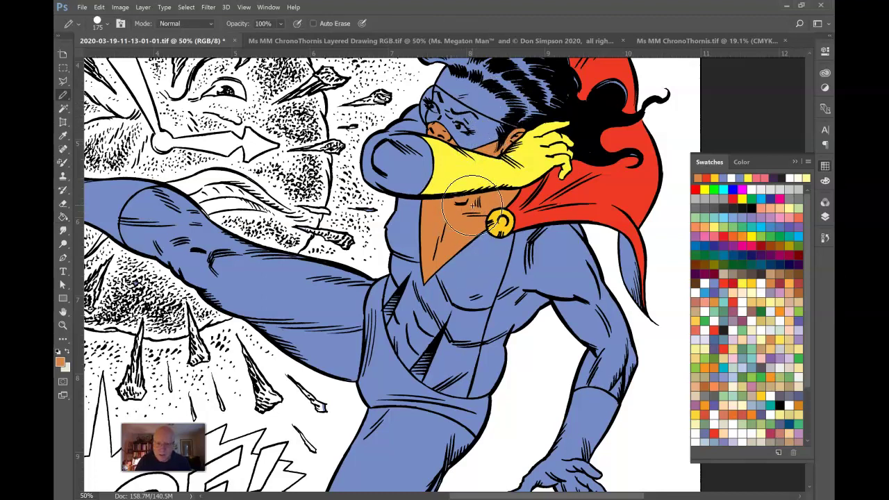
key(bracketleft)
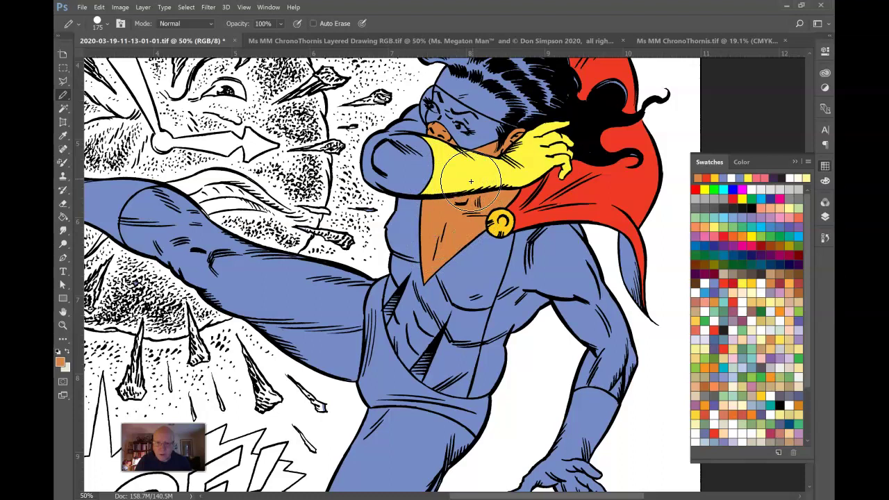
key(bracketleft)
key(bracketleft)
key(bracketleft)
key(bracketleft)
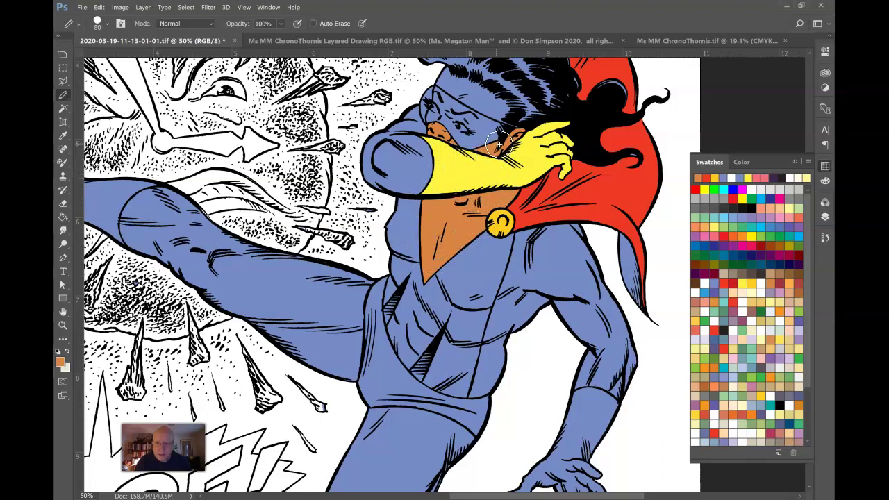
scroll(477, 111, up, 3)
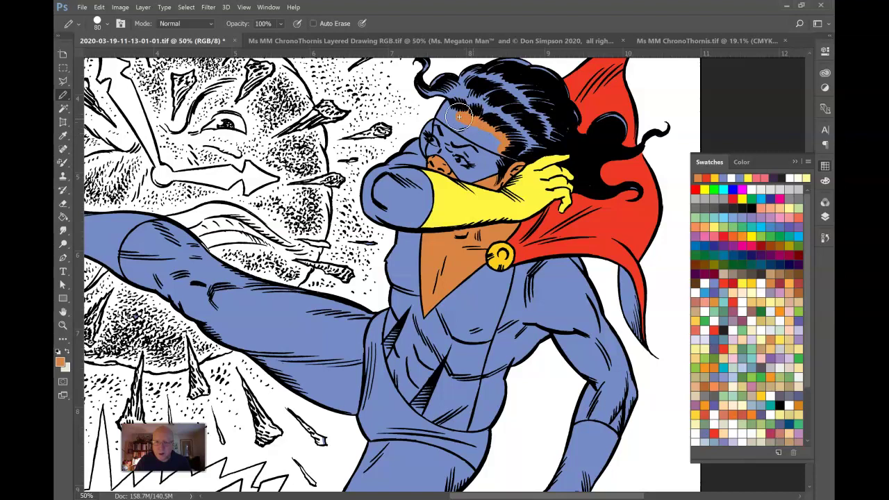
key(g)
click(455, 139)
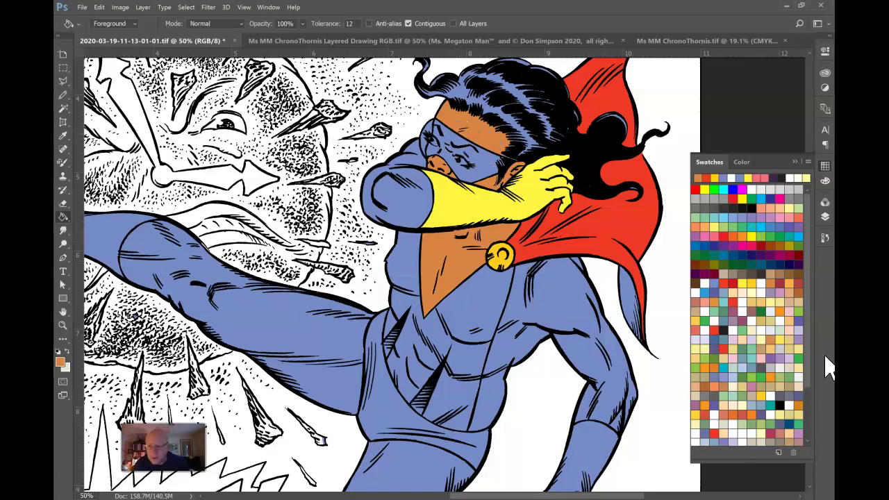
Step: Fill the front of the heroine's eye mask with light orange and its far lens with golden yellow using the Paint Bucket tool
click(792, 285)
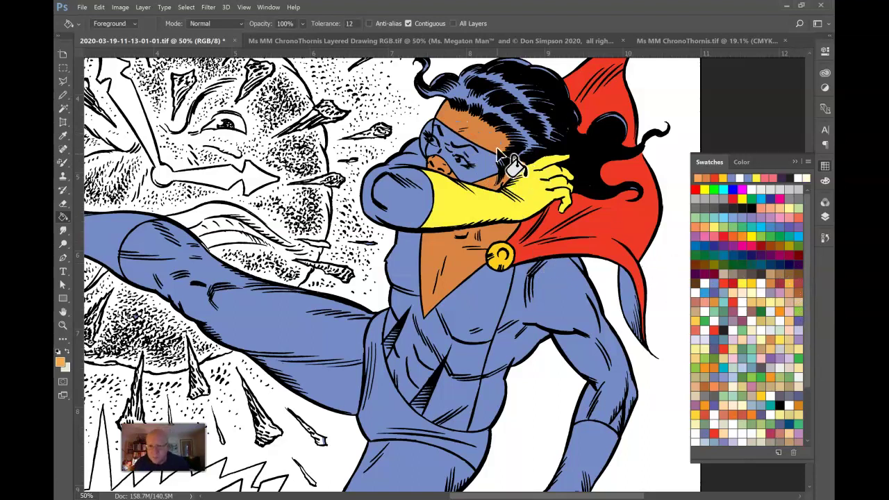
click(495, 172)
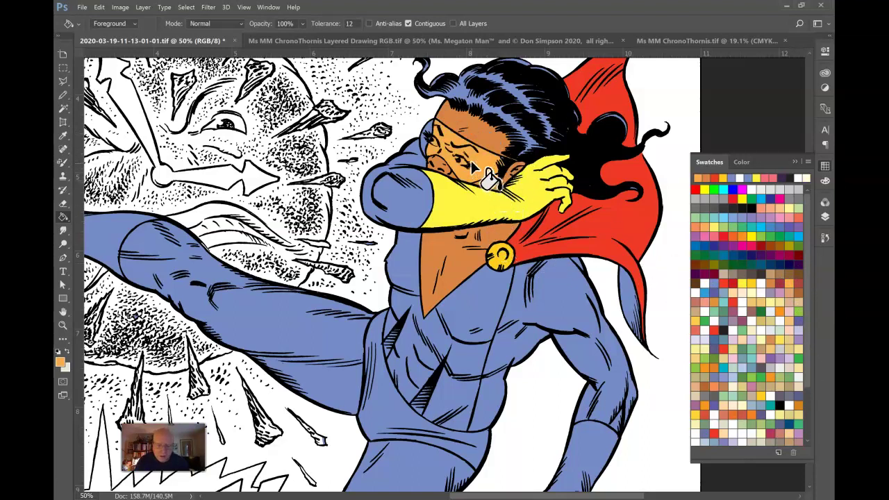
key(b)
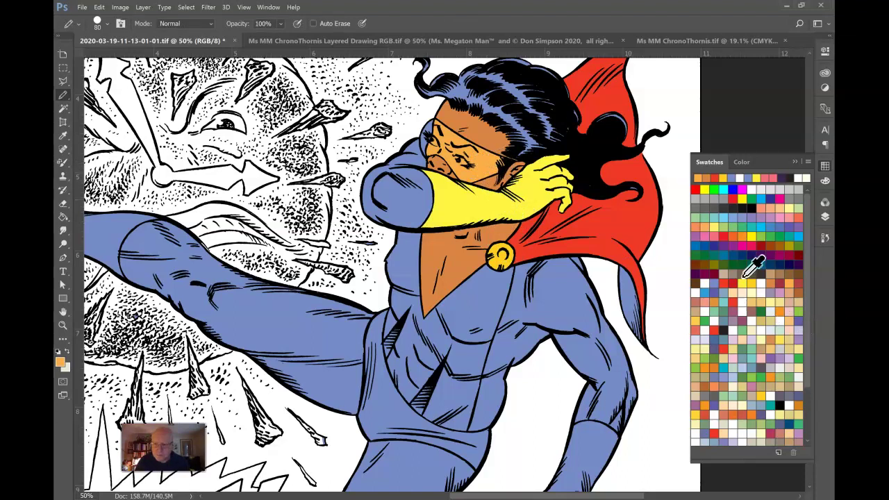
click(753, 282)
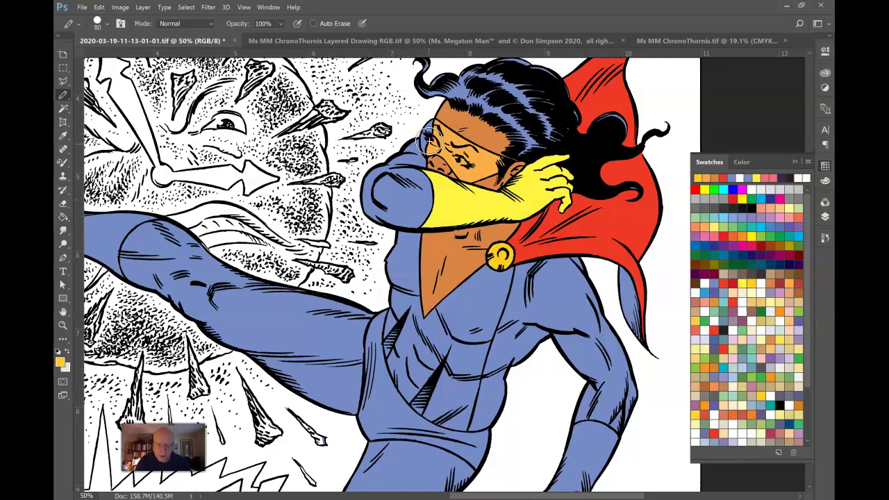
key(w)
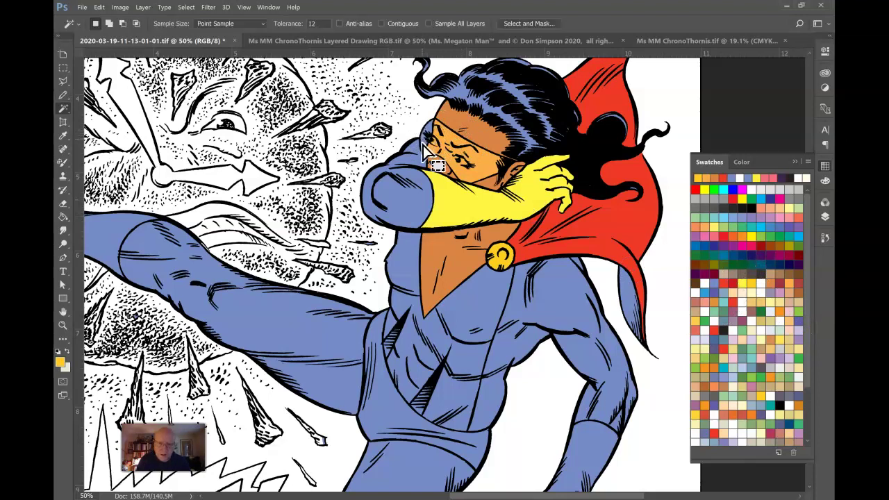
key(g)
click(427, 151)
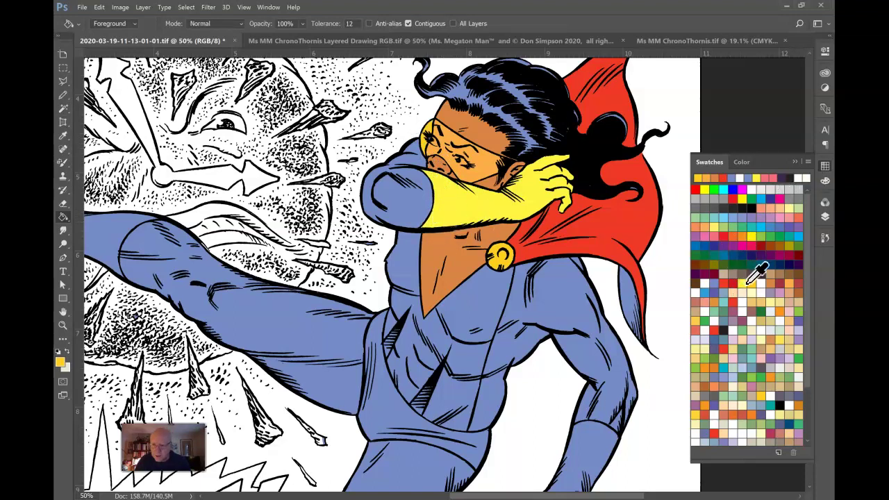
Step: Select the mask's light orange with the Magic Wand tool and paint the whites of both eyes with the Pencil tool at size 35
click(748, 282)
key(z)
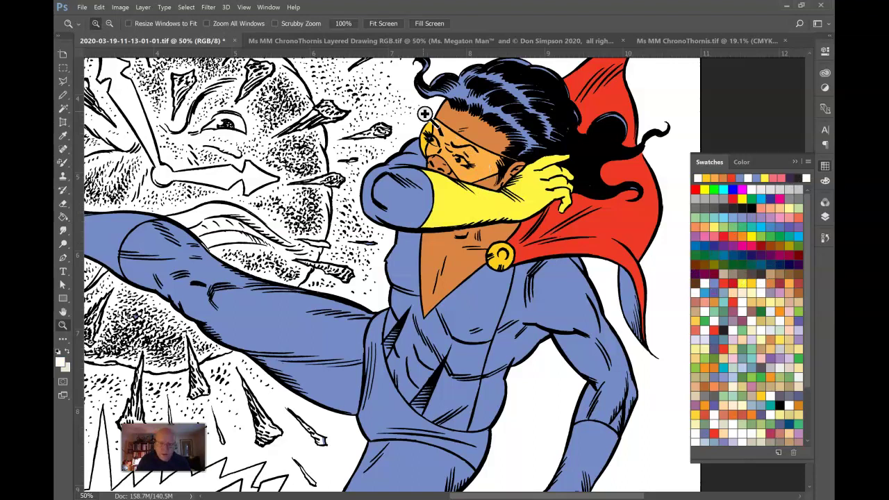
click(494, 188)
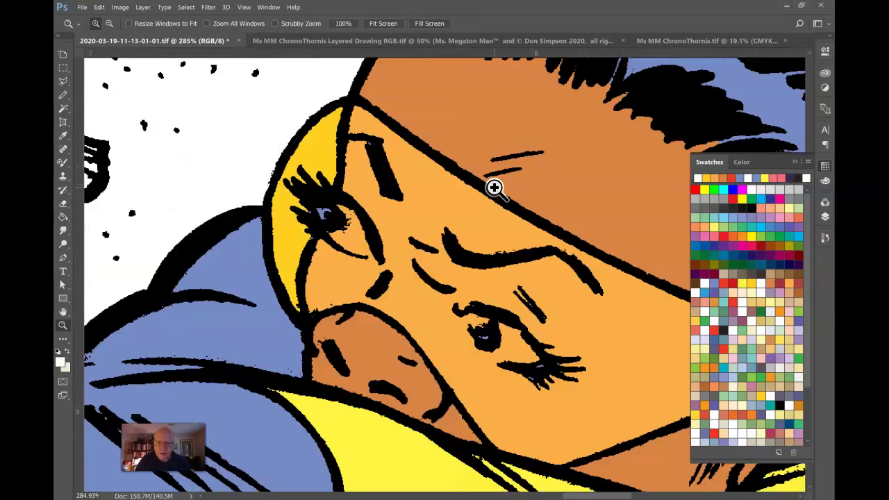
key(b)
key(bracketleft)
drag(320, 210, 337, 222)
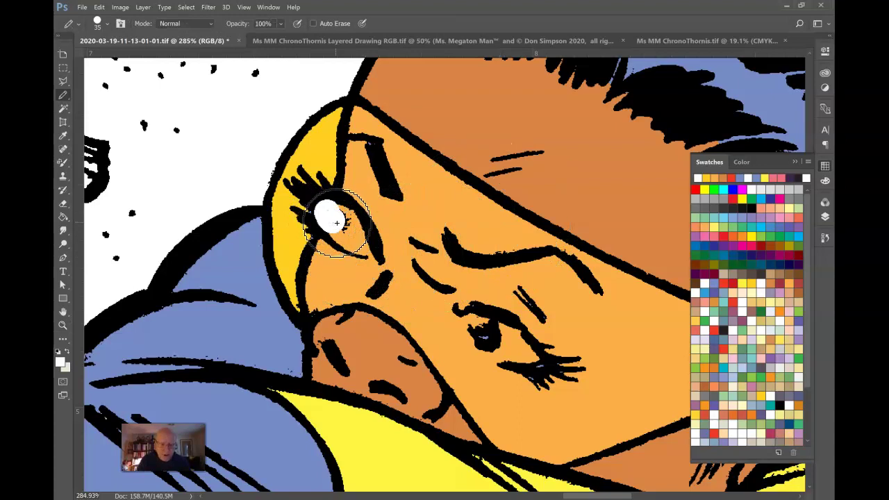
key(ctrl+z)
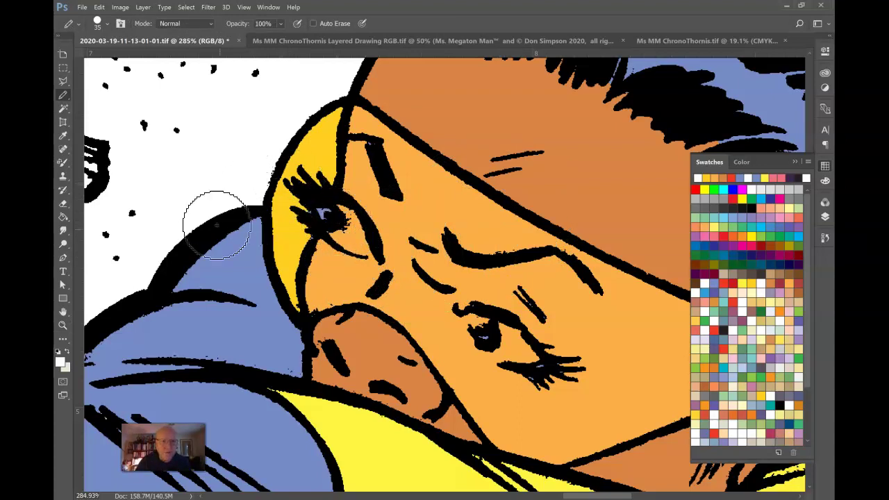
key(w)
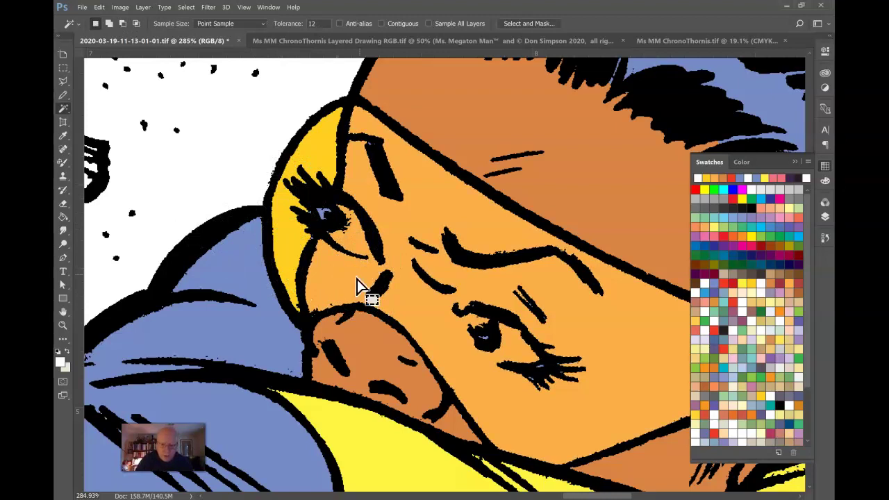
key(b)
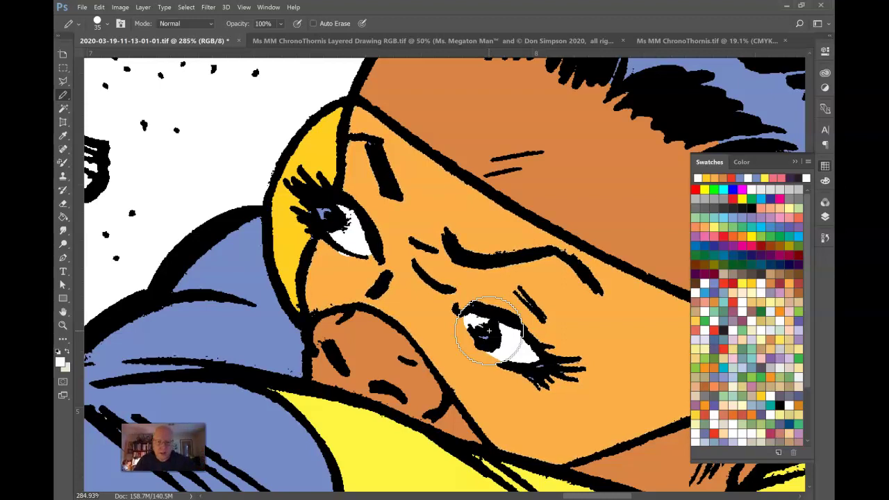
Step: Sample the mask's light orange and golden yellow and touch up the stray colour around the eyes and lashes with the Pencil tool
key(i)
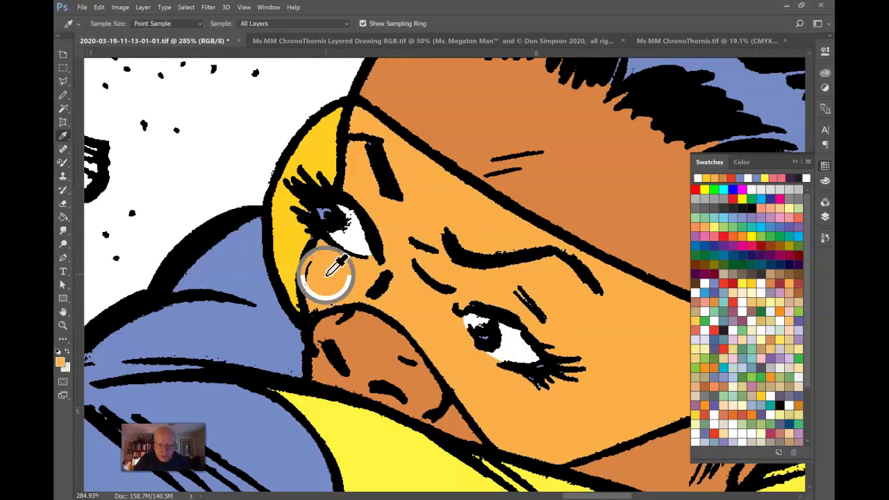
key(b)
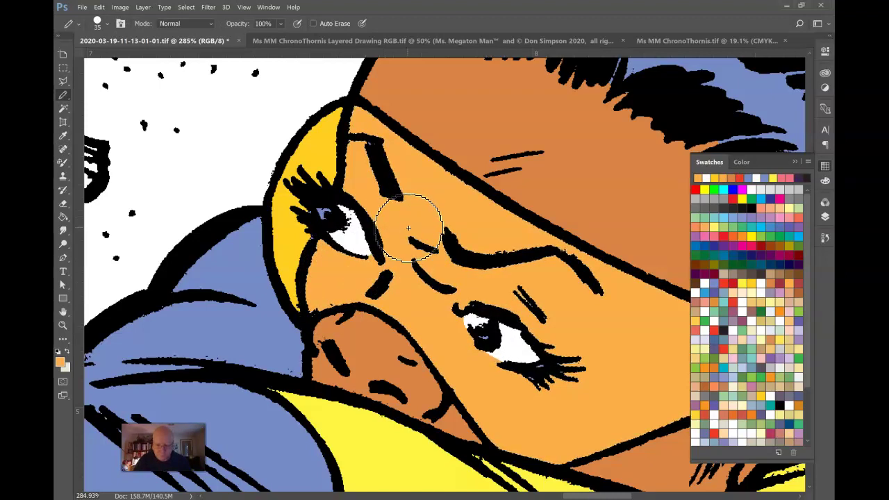
key(w)
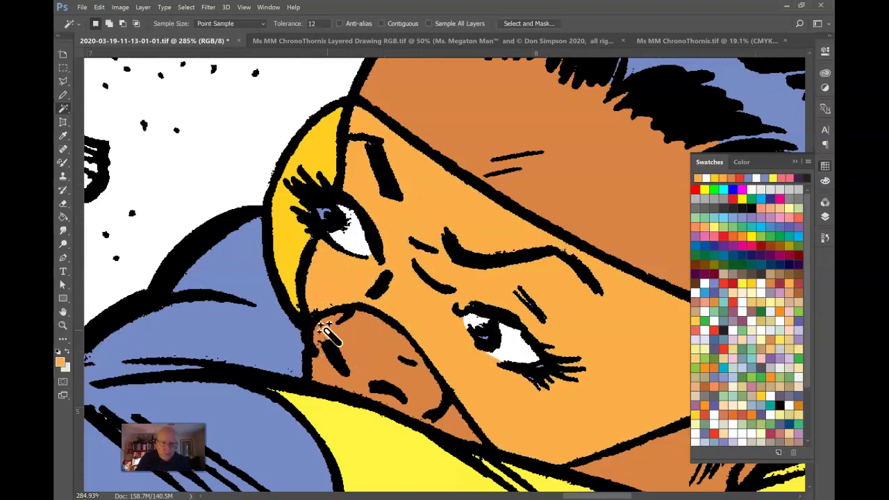
key(i)
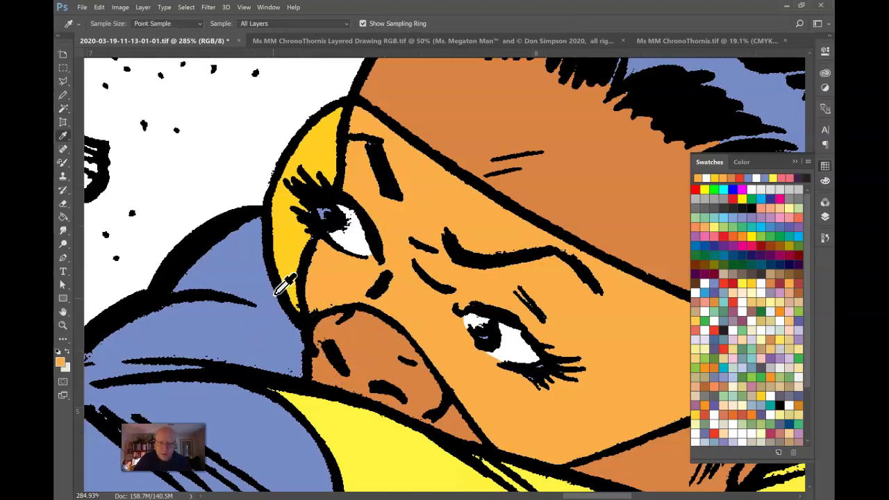
click(297, 243)
key(b)
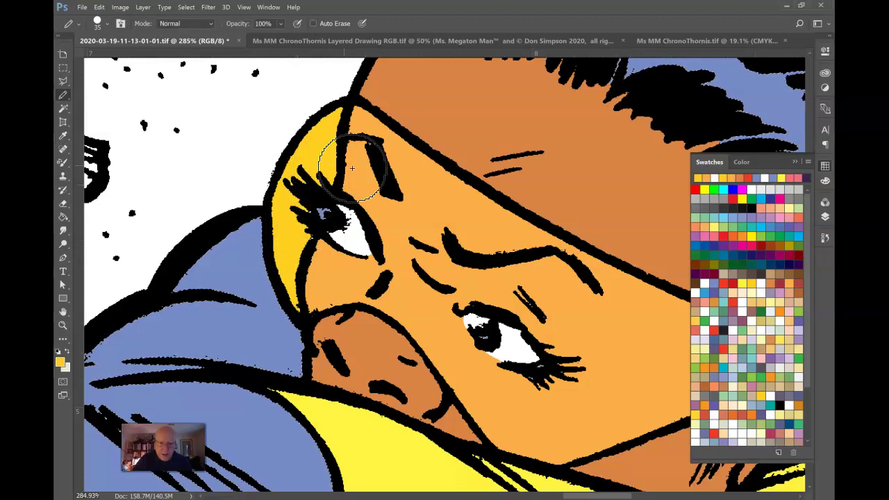
key(i)
click(426, 214)
key(b)
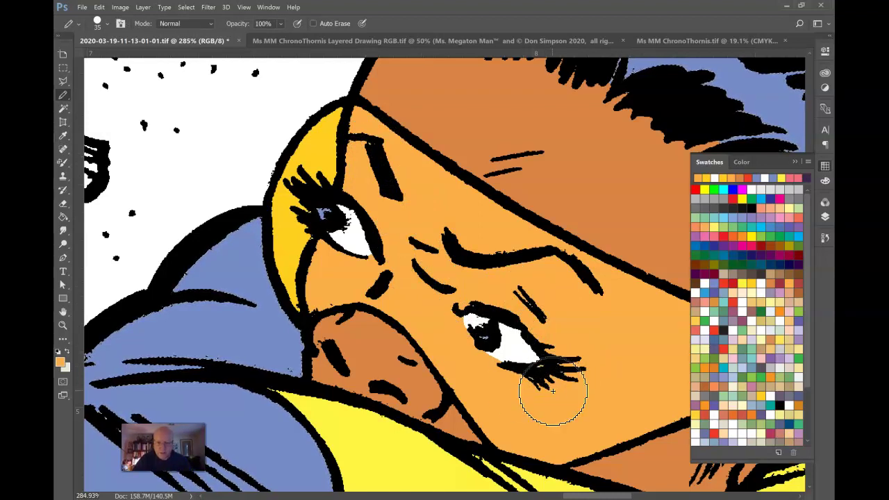
Step: Recolour the blue highlights in the heroine's hair with a dark red swatch using the Pencil tool at size 250
key(ctrl+minus)
key(ctrl+minus)
key(ctrl+minus)
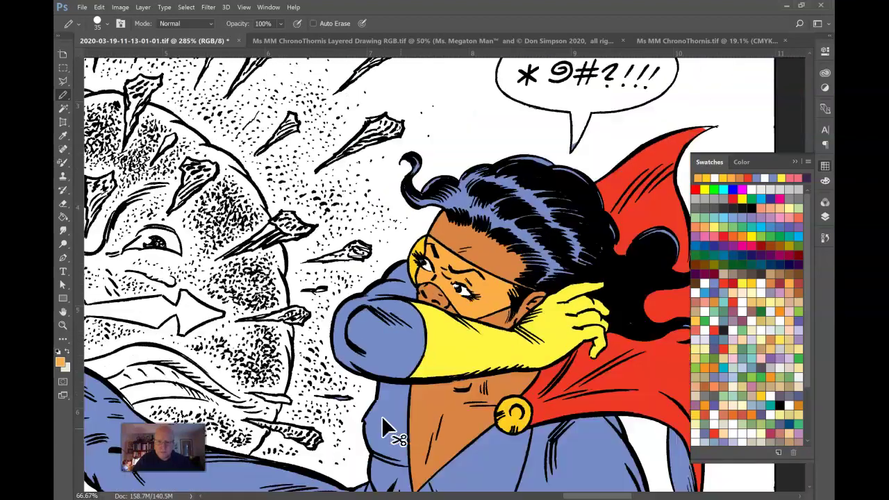
key(ctrl+minus)
key(ctrl+minus)
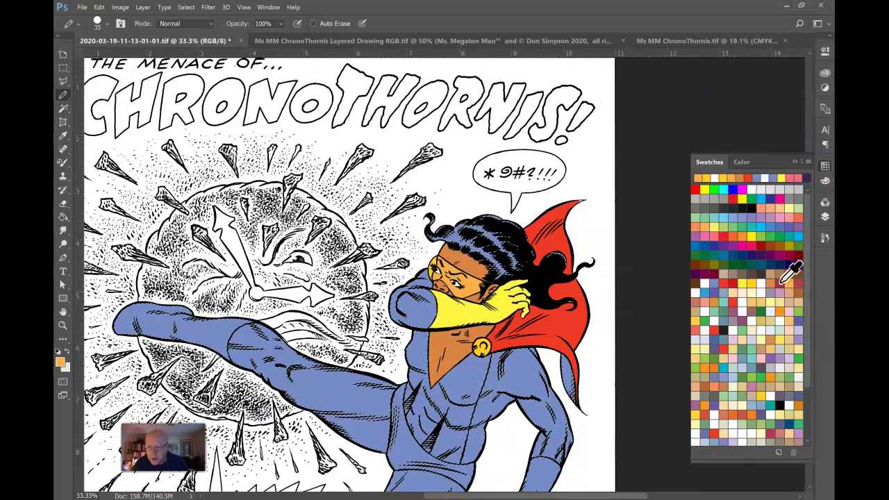
click(783, 282)
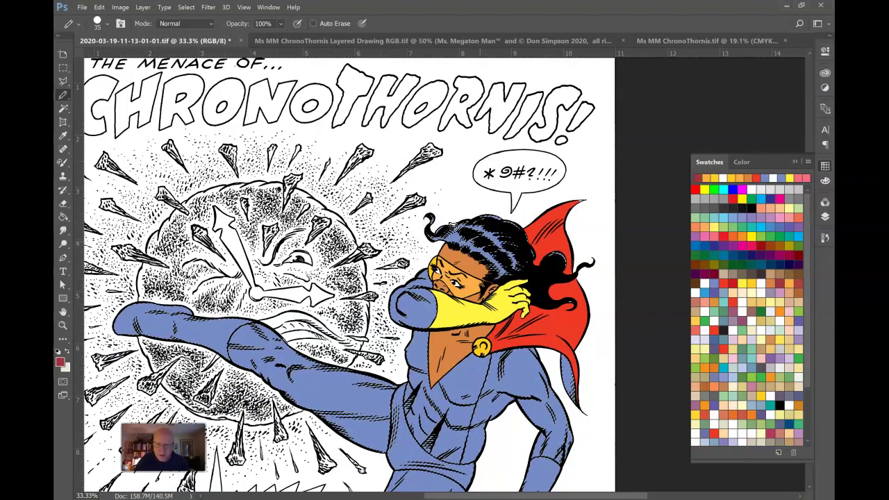
key(bracketright)
key(bracketright)
key(bracketright)
key(bracketright)
key(bracketright)
key(bracketright)
key(bracketright)
key(bracketright)
key(bracketright)
key(bracketright)
key(bracketright)
key(bracketright)
key(bracketright)
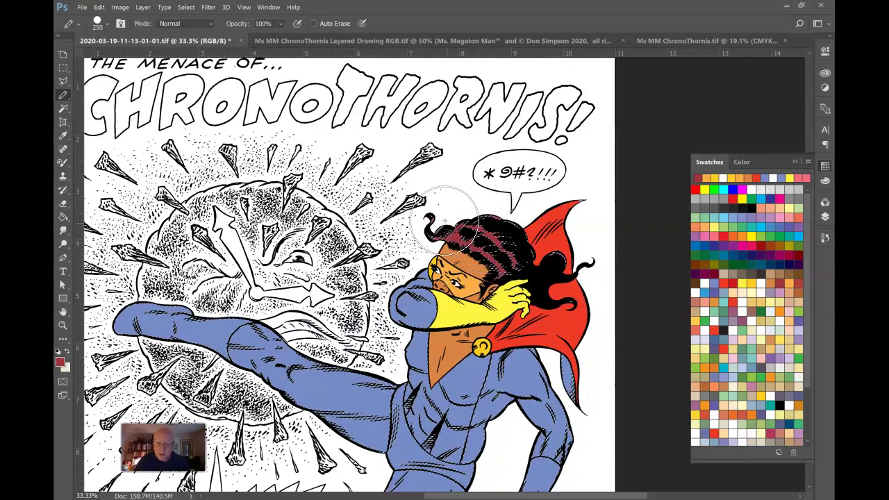
Step: Recolour the blue lower tail of the heroine's cape dark red with the Pencil tool at size 300
key(bracketright)
key(i)
click(486, 195)
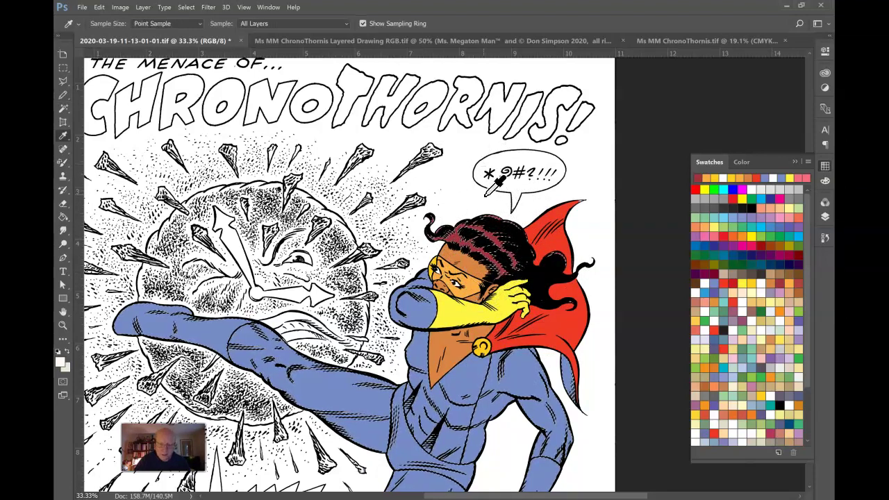
key(b)
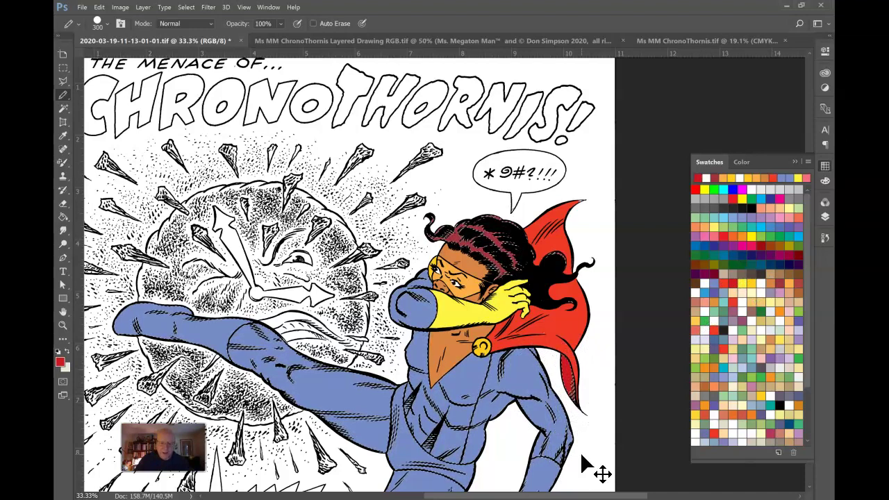
Step: Sample the cape's bright red and fill the heroine's trunks with it using the Paint Bucket tool
drag(450, 397, 440, 245)
key(i)
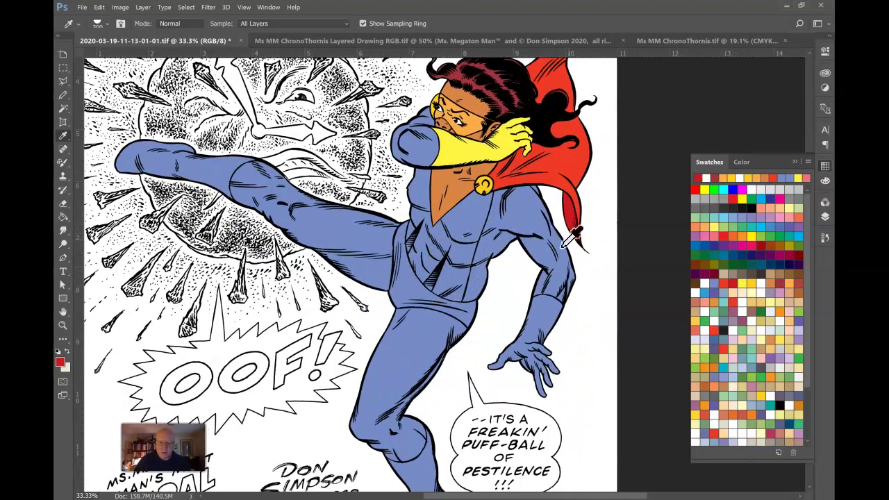
click(552, 174)
key(g)
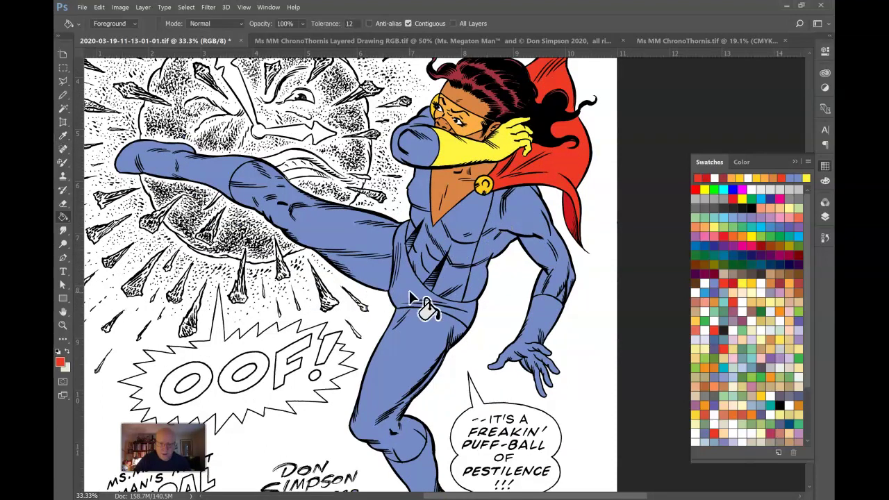
click(415, 300)
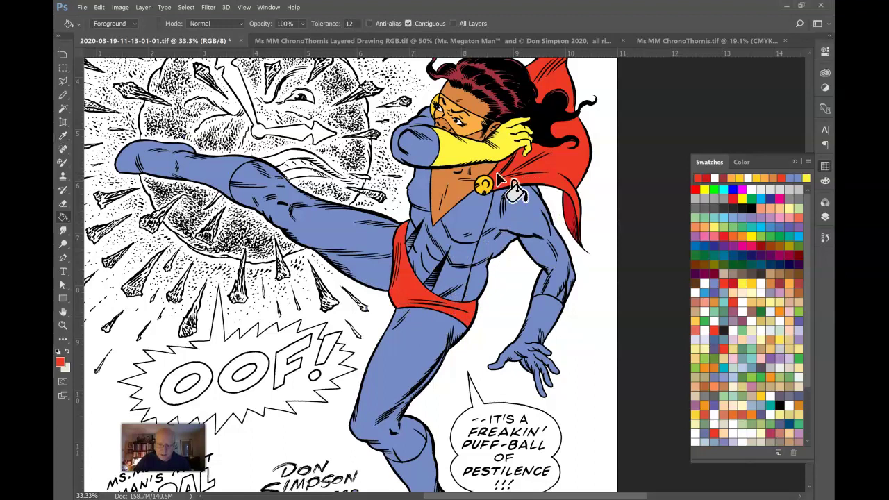
Step: Sample the raised glove's yellow and fill the front panels of the heroine's torso with the Paint Bucket tool
key(i)
click(461, 153)
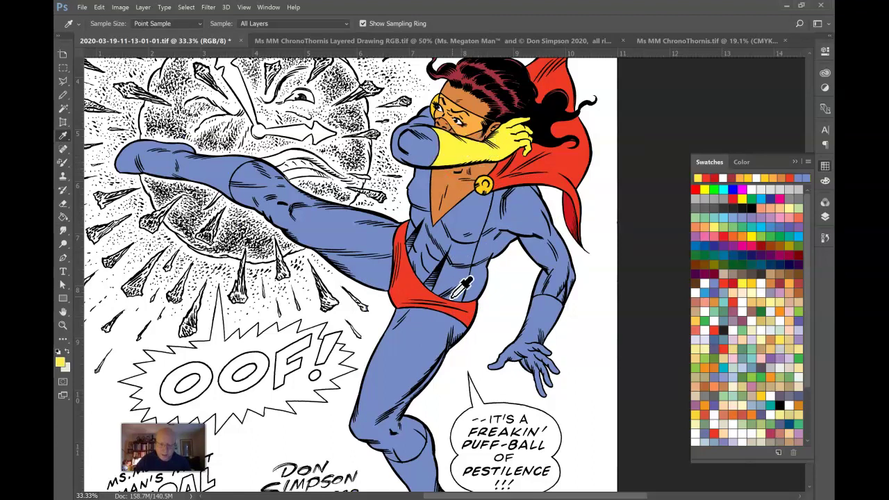
key(g)
click(466, 290)
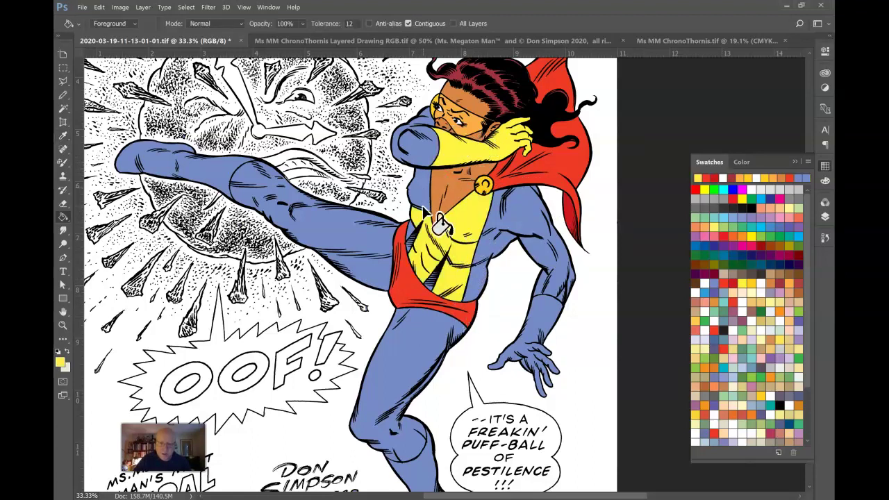
click(425, 210)
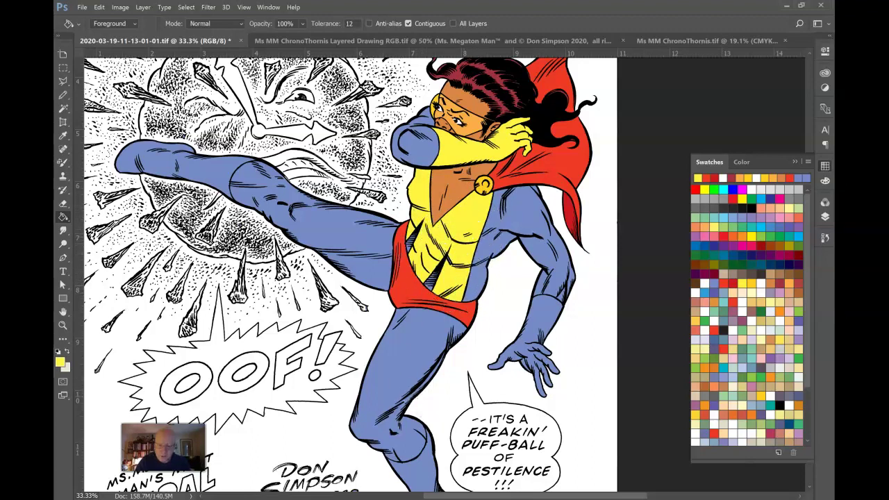
Step: Fill both of the heroine's boots with the same yellow using the Paint Bucket tool
scroll(401, 298, down, 2)
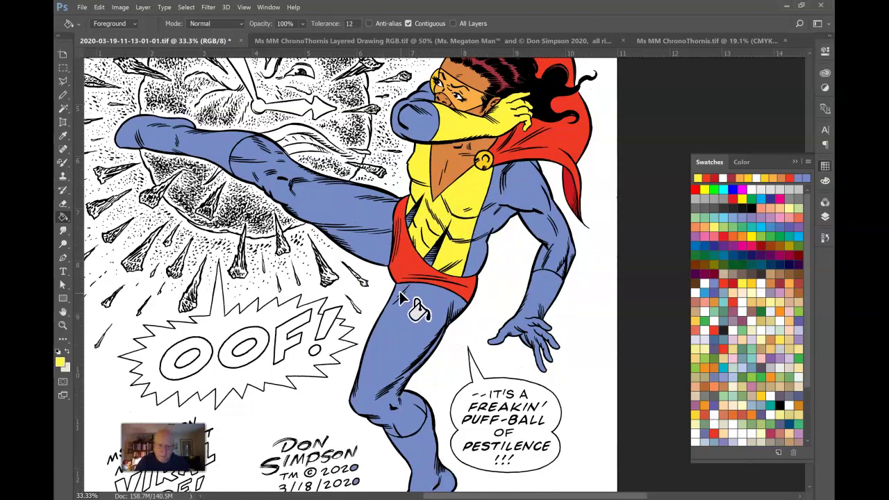
click(432, 451)
click(215, 154)
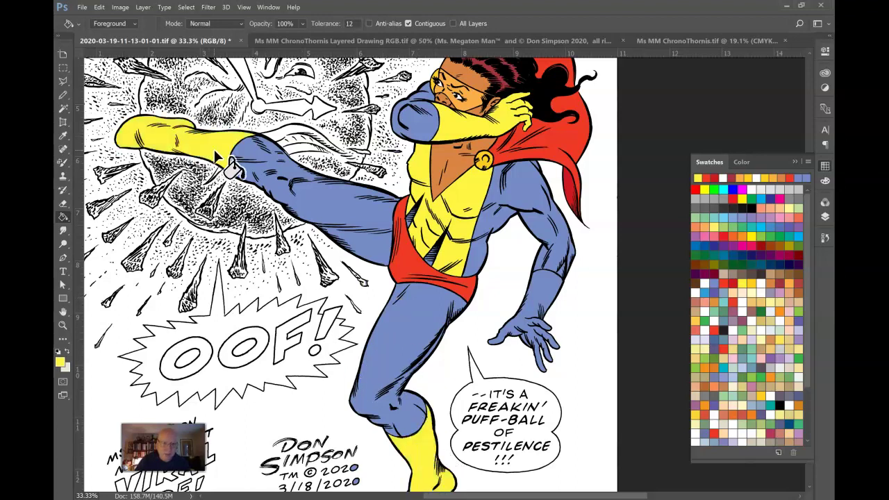
Step: Try painting the knee area of the kicking leg yellow with a very large Pencil tip, and undo the stroke
key(b)
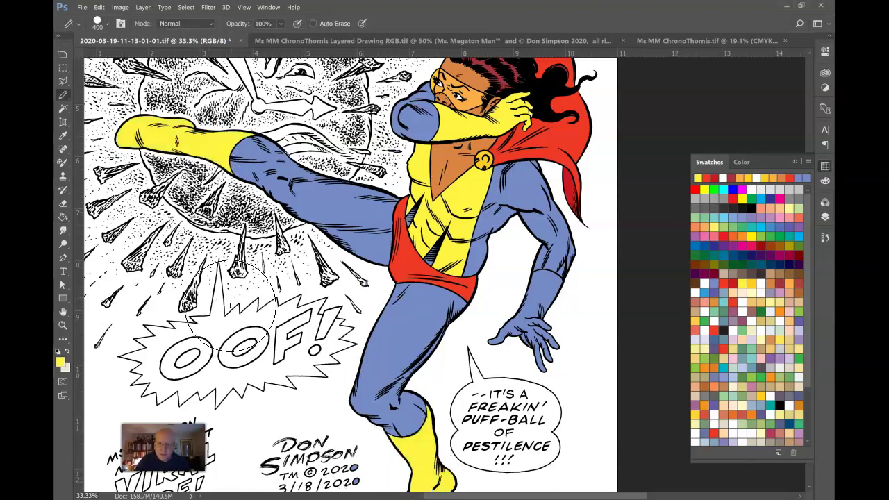
click(246, 160)
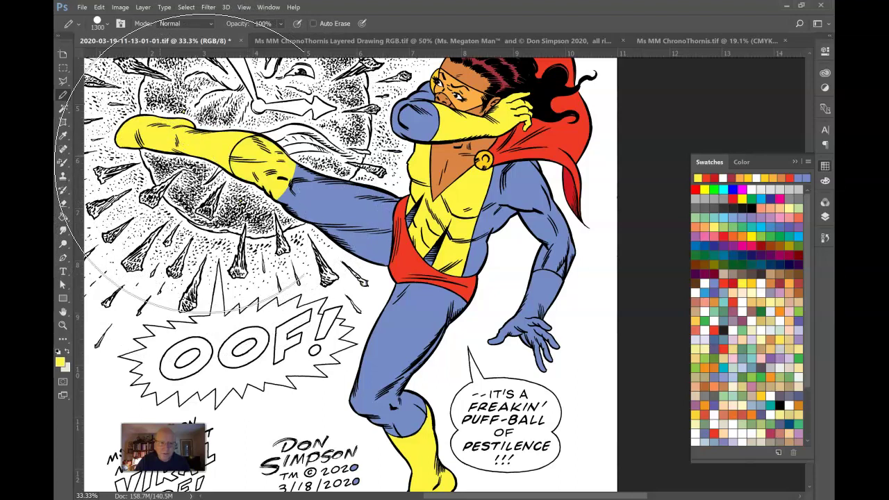
key(ctrl+z)
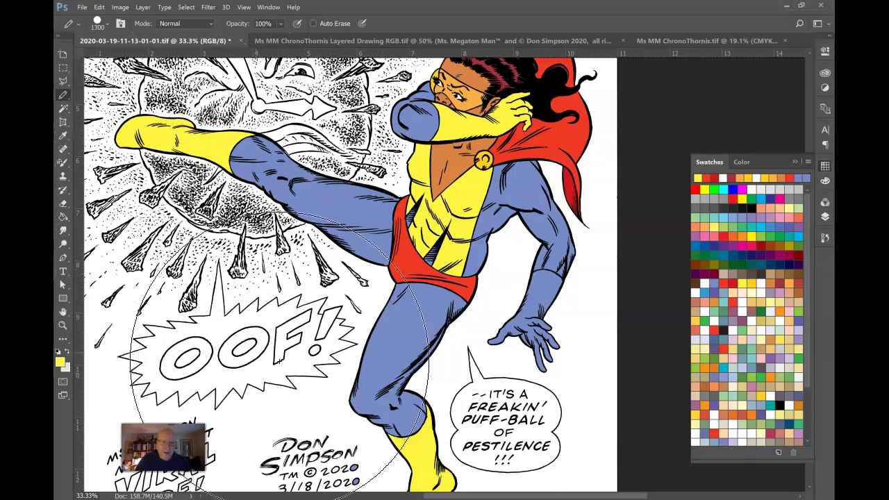
Step: Sample the page's white and clear the blue inside the zeros of the signature dates with the Pencil tool at size 1300
drag(263, 246, 268, 212)
scroll(440, 313, down, 6)
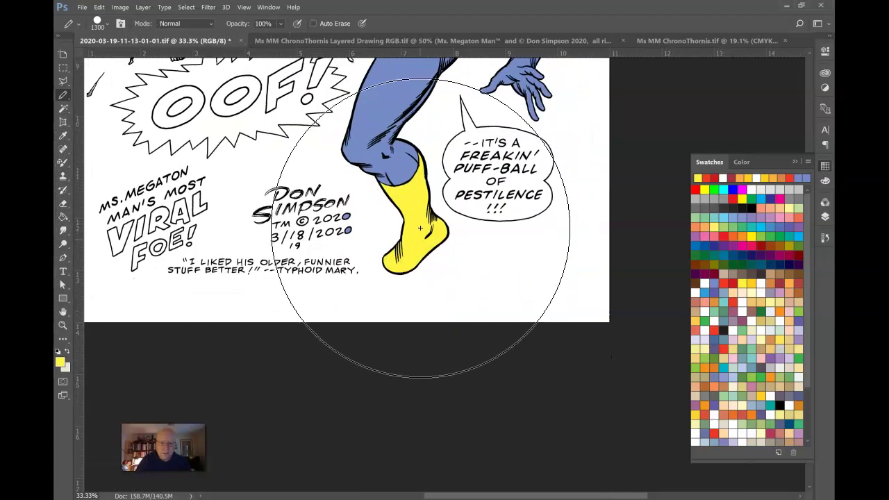
key(i)
click(374, 152)
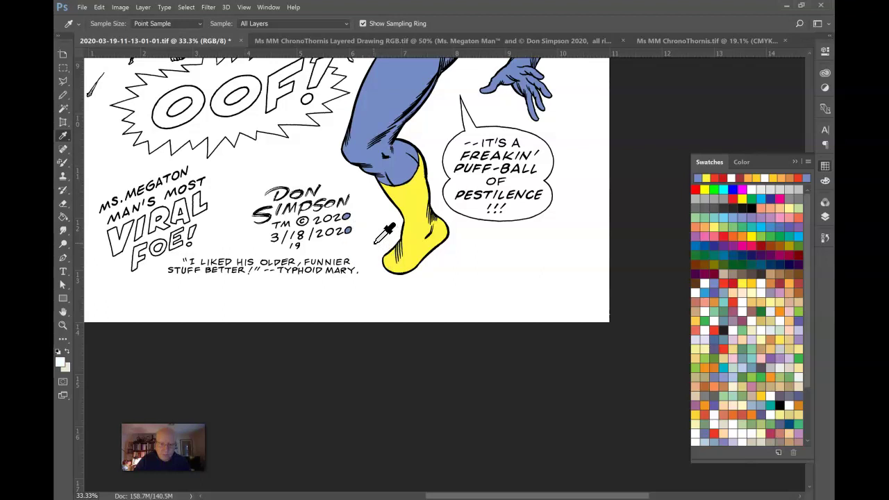
key(b)
Step: Sample the costume's yellow and fill the glove on the heroine's lowered hand with the Paint Bucket tool
key(space)
mouse_move(299, 223)
mouse_down()
mouse_move(425, 341)
mouse_move(511, 396)
mouse_up()
mouse_move(354, 297)
mouse_down()
mouse_move(376, 334)
mouse_move(370, 349)
mouse_up()
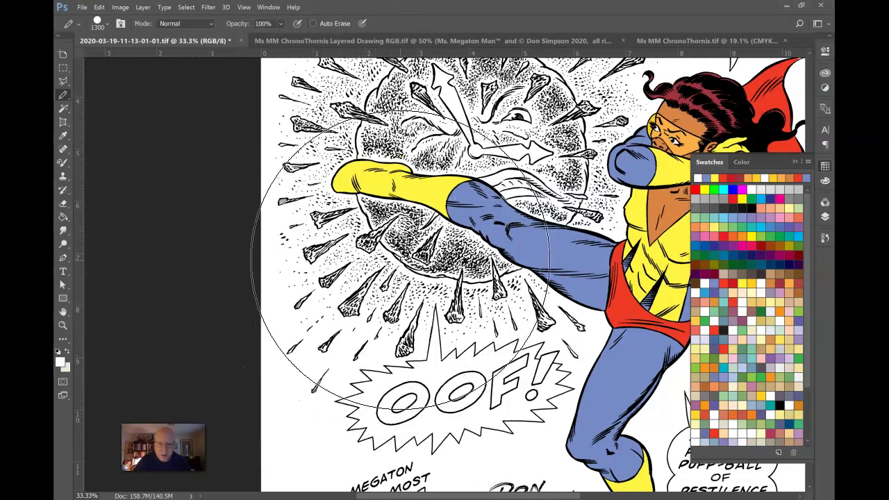
key(ctrl+minus)
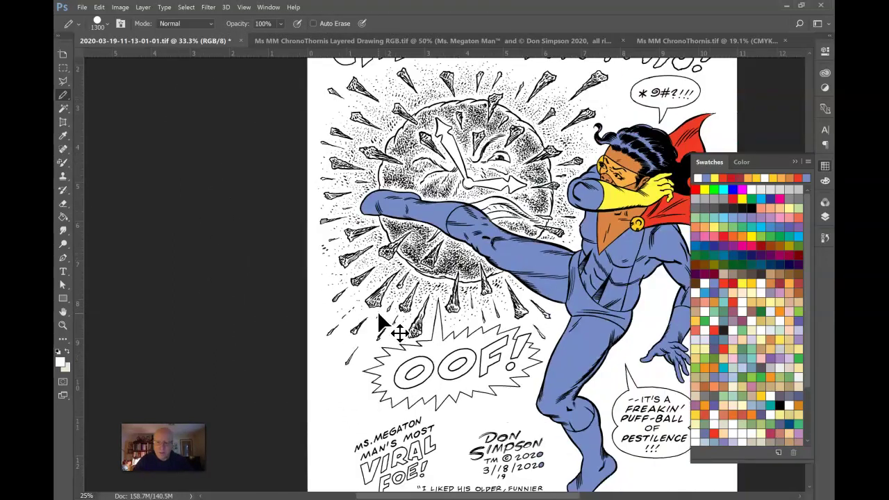
key(space)
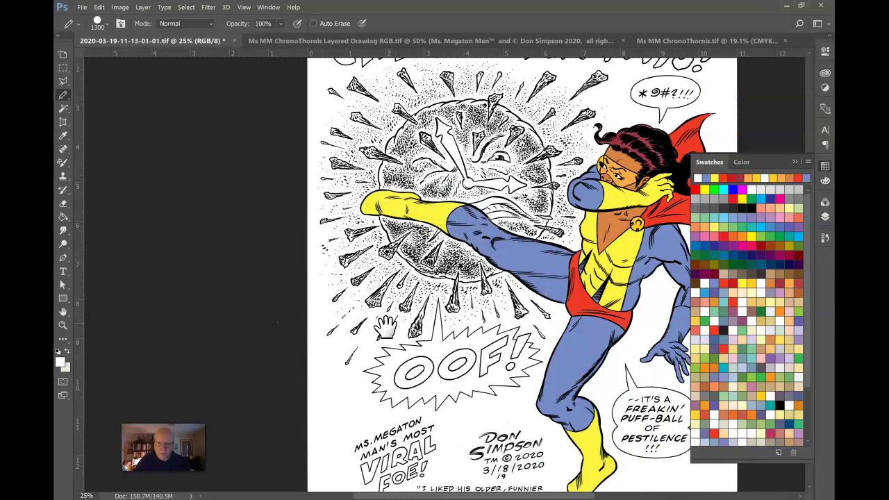
drag(472, 321, 281, 258)
key(alt)
key(i)
click(423, 137)
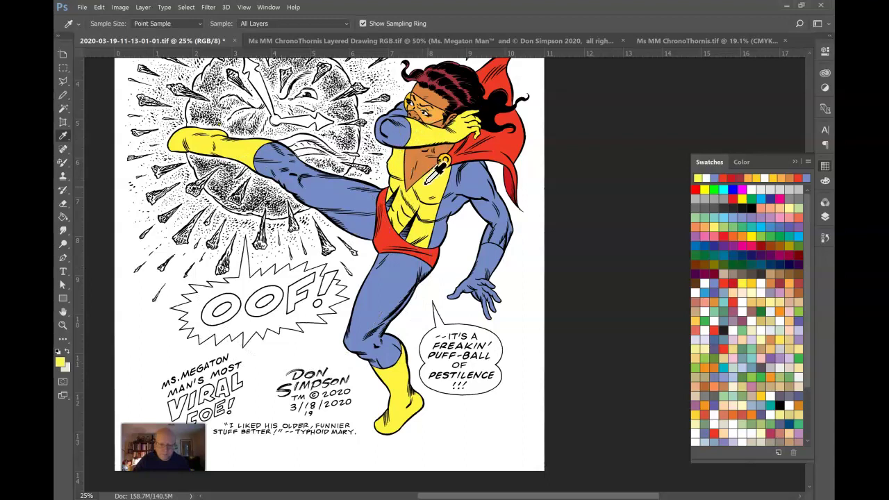
key(g)
click(490, 262)
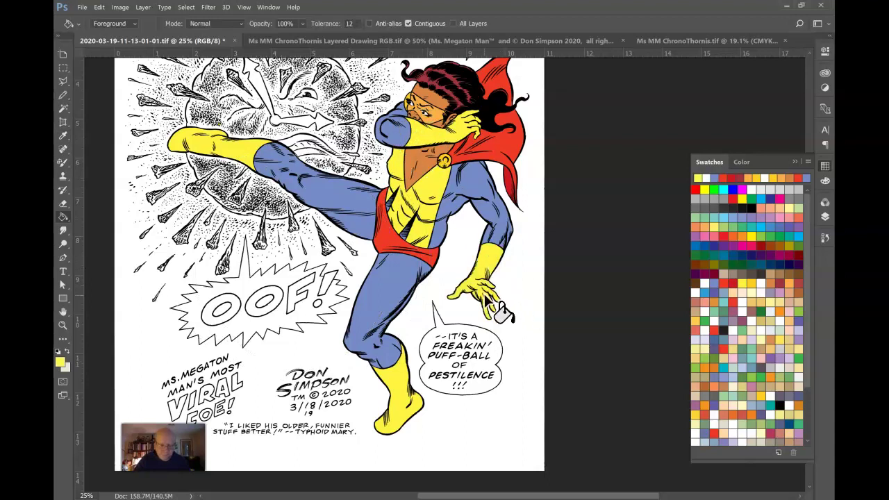
Step: Select all the white areas of the page with the Magic Wand tool
key(b)
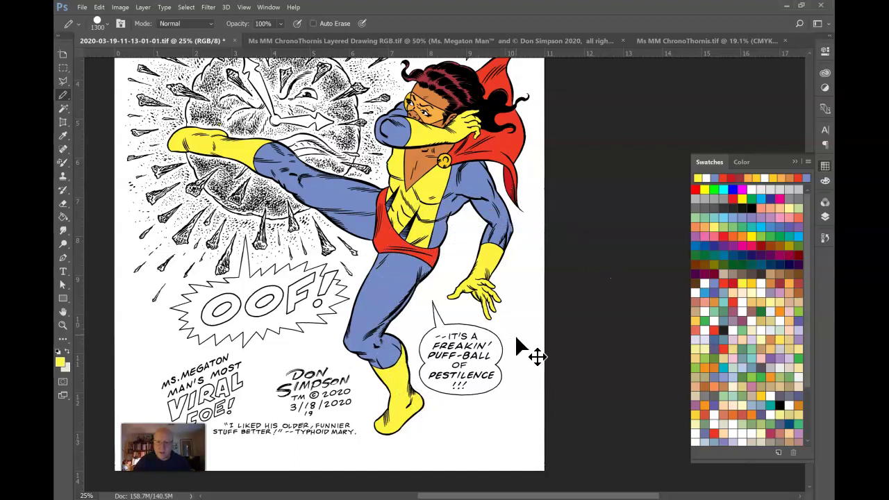
key(ctrl+minus)
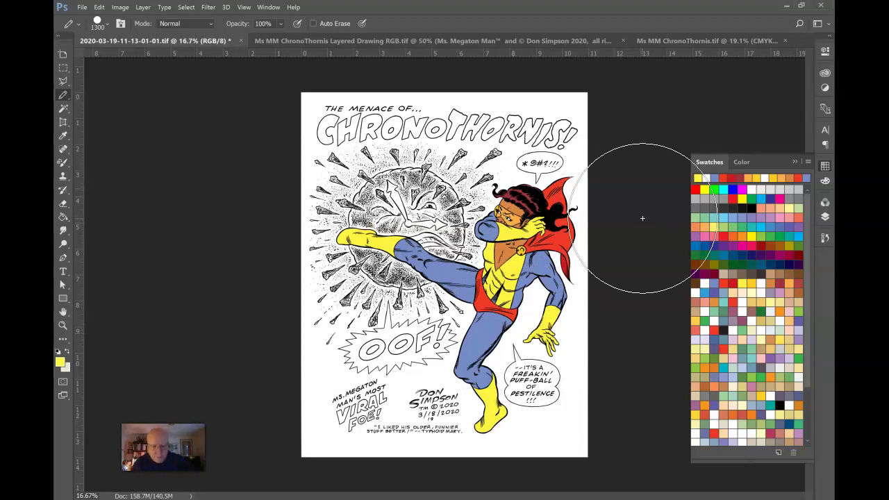
key(w)
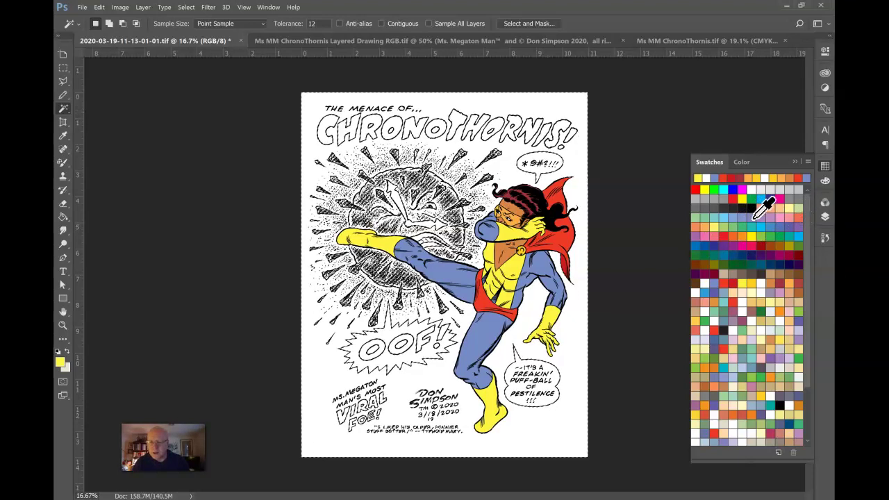
Step: Fill the letters and exclamation mark of "THORNIS!" in the title with a soft purple swatch using the Paint Bucket tool
click(752, 217)
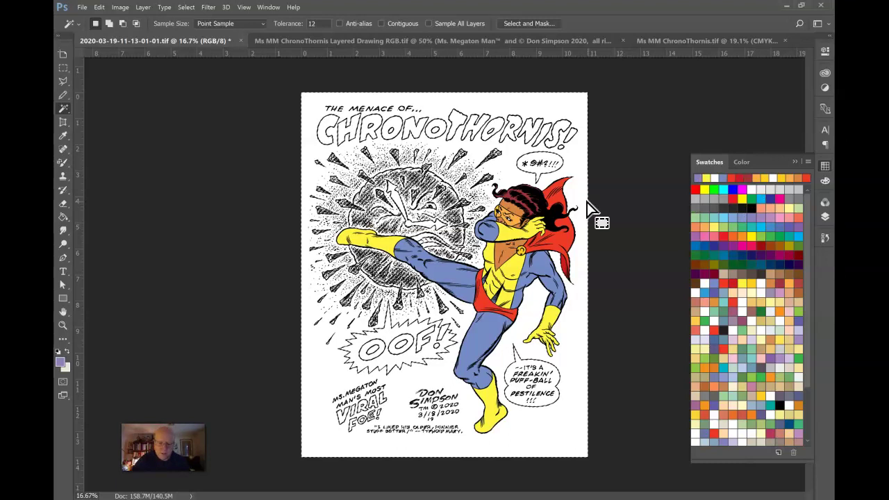
key(g)
click(459, 129)
click(481, 131)
click(499, 130)
click(517, 132)
click(533, 132)
click(547, 132)
click(560, 133)
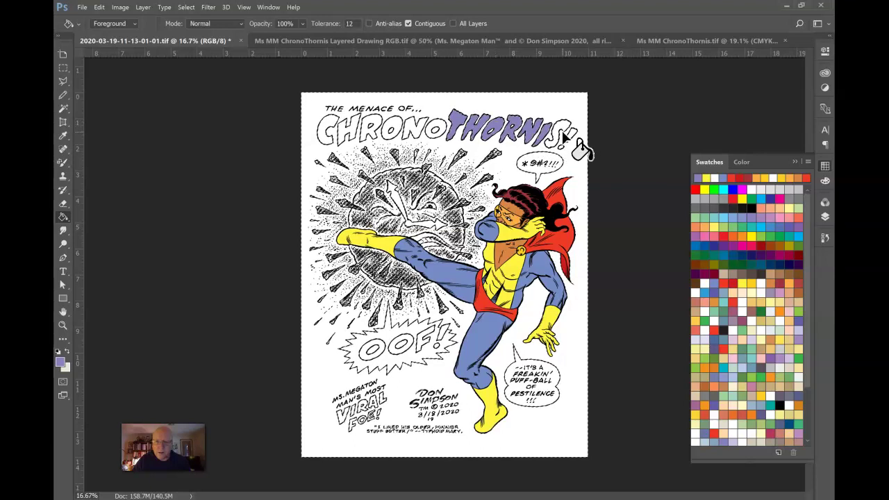
click(571, 130)
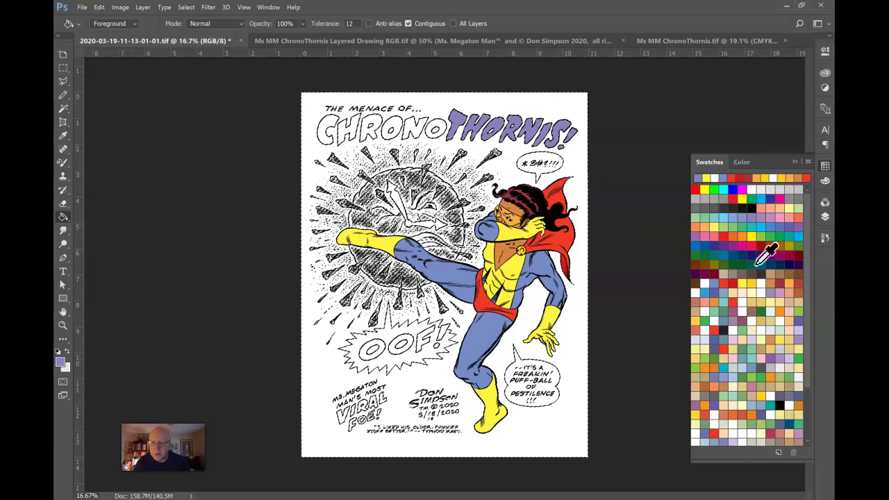
Step: Fill the letters of "CHRONO" in the title with a light pink swatch using the Paint Bucket tool
click(697, 197)
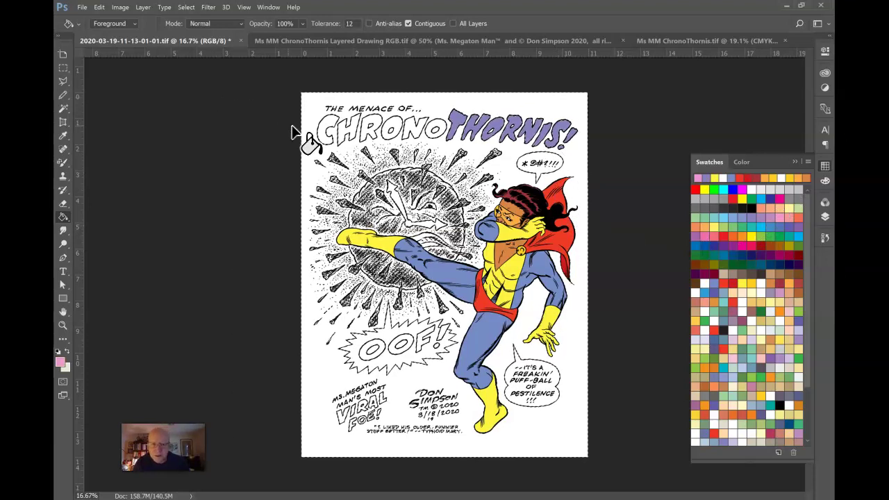
click(323, 131)
click(347, 133)
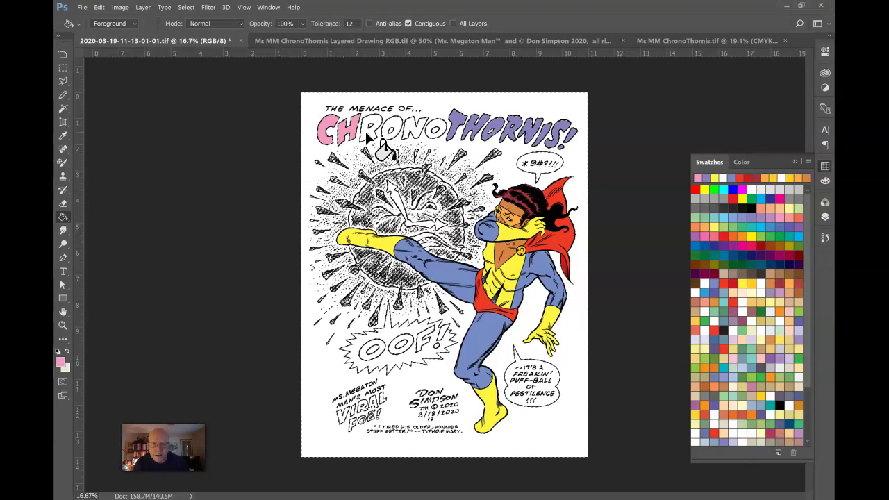
click(370, 135)
click(395, 131)
click(418, 130)
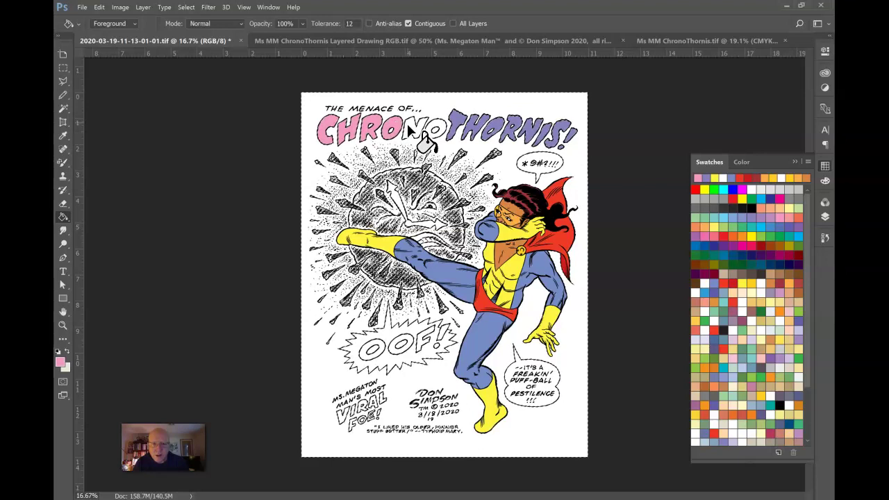
click(438, 130)
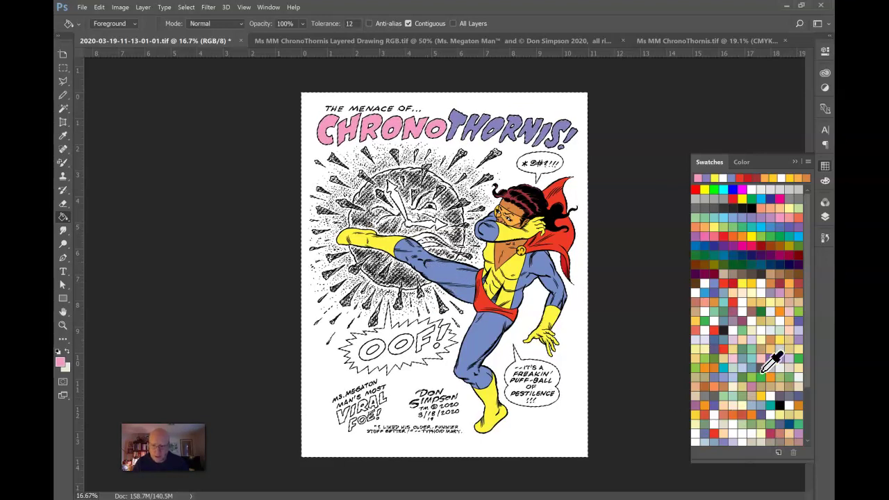
Step: Fill the "OOF!" sound-effect lettering with a coral red swatch using the Paint Bucket tool
click(786, 201)
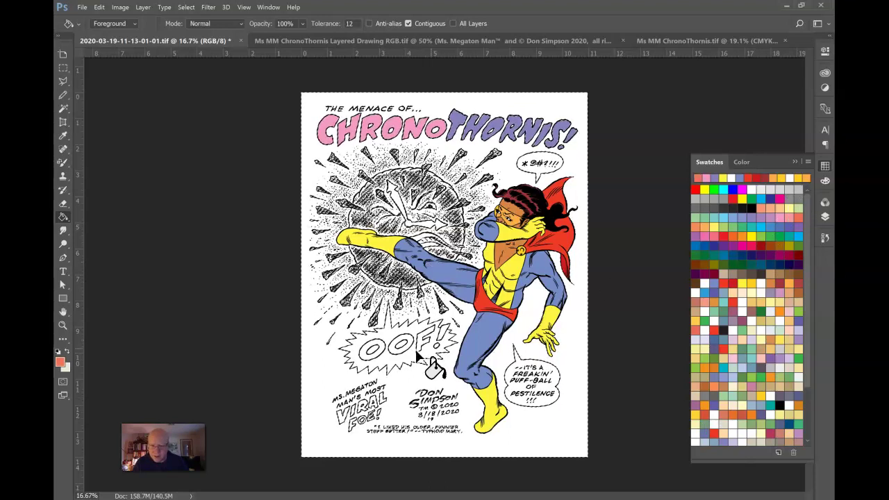
click(373, 354)
click(397, 347)
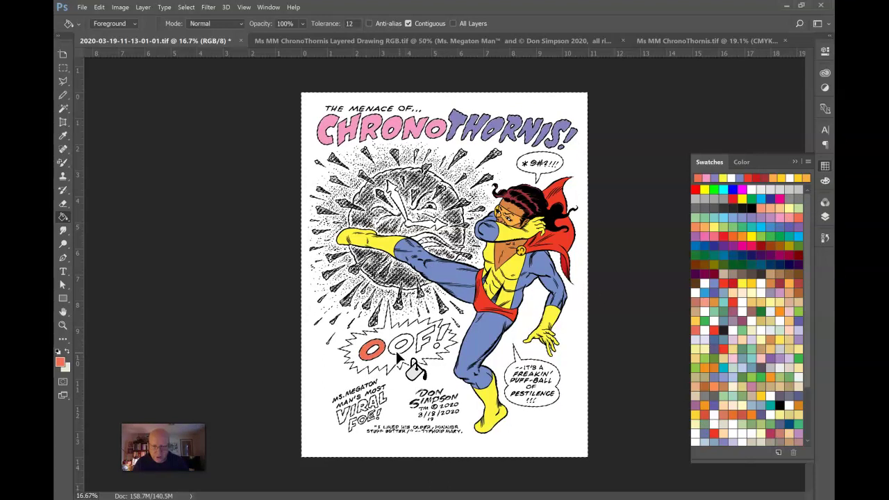
click(418, 347)
click(436, 347)
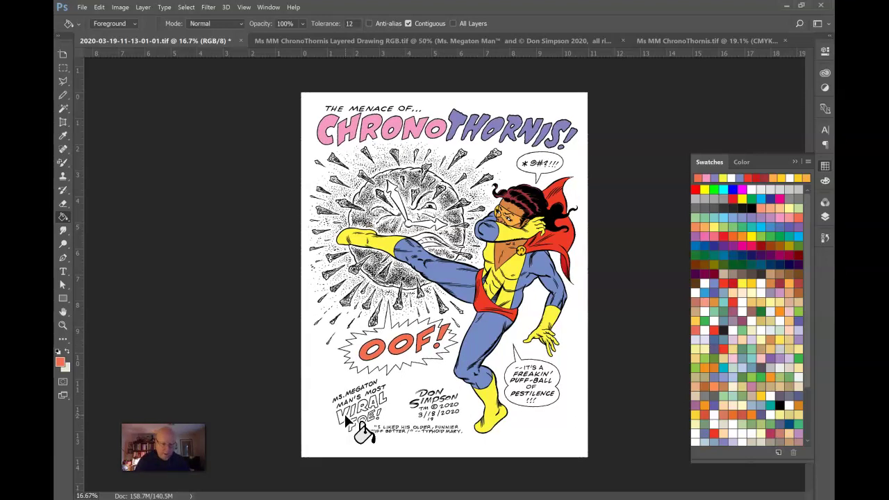
Step: Try to fill the villain's clock face with a light grey swatch using the Paint Bucket tool
key(z)
drag(338, 159, 494, 296)
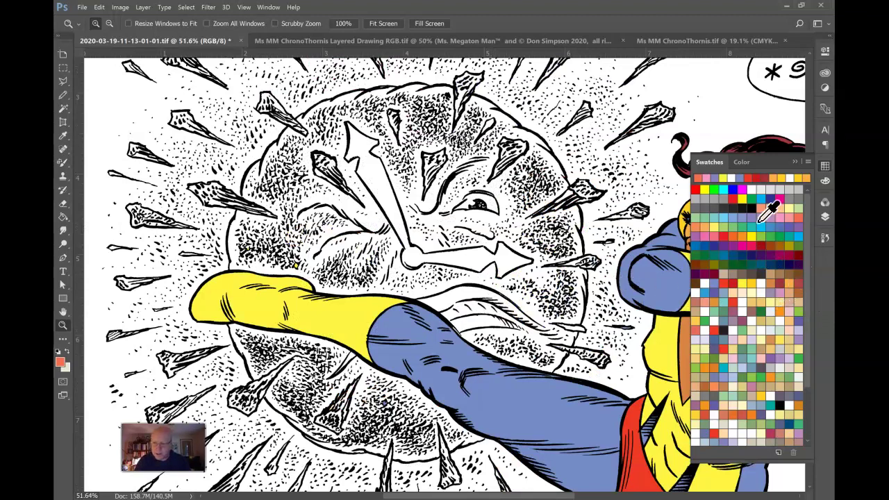
click(702, 198)
key(g)
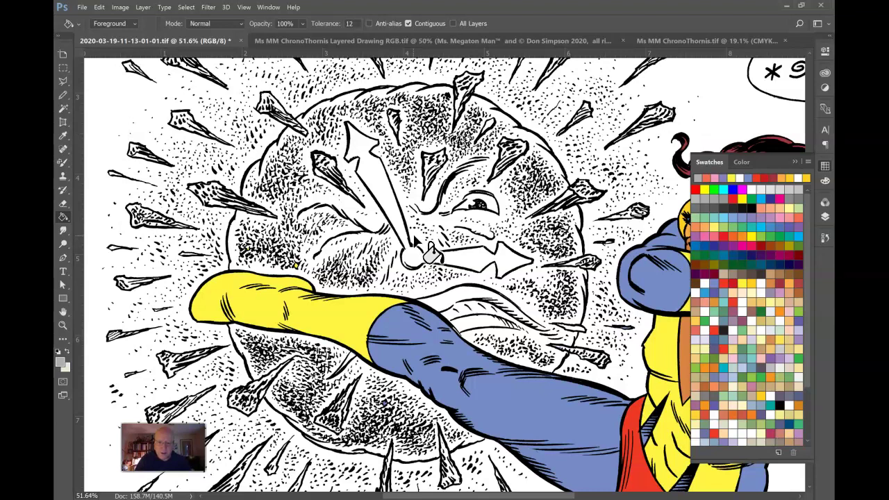
click(485, 216)
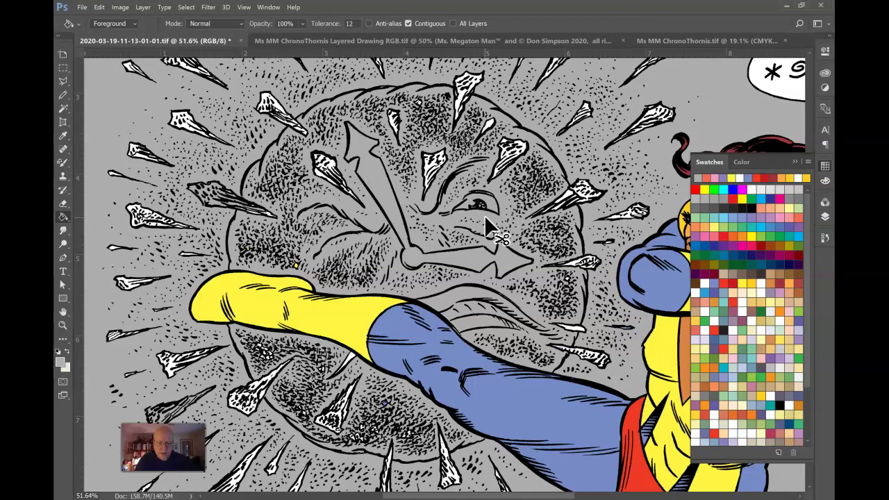
key(ctrl+z)
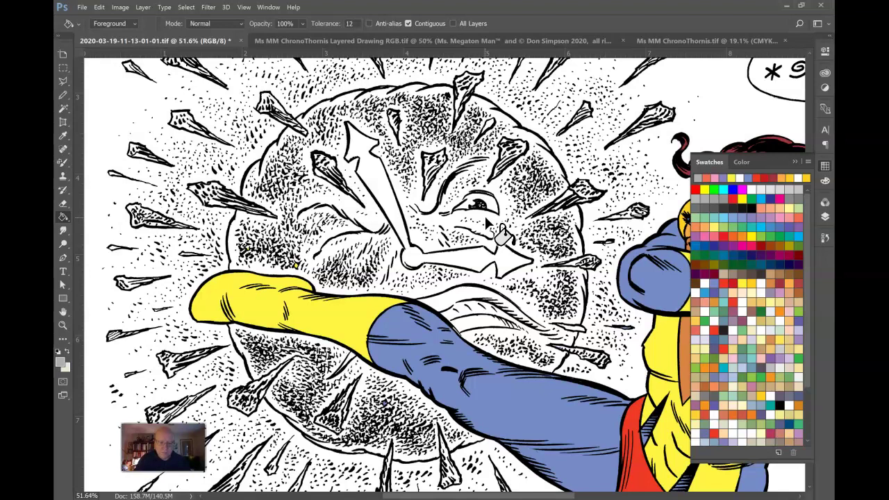
Step: Select all the black line art of the page with the Magic Wand tool, starting at the thorn beside the heroine's hair
key(w)
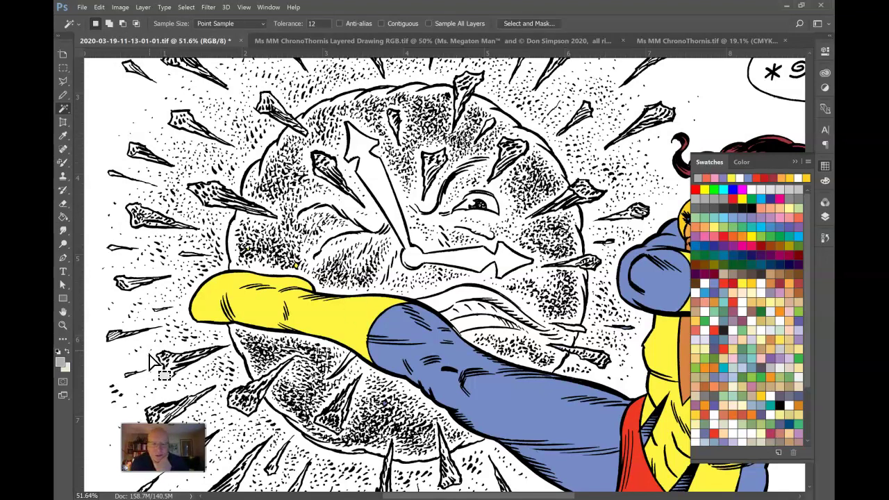
click(62, 325)
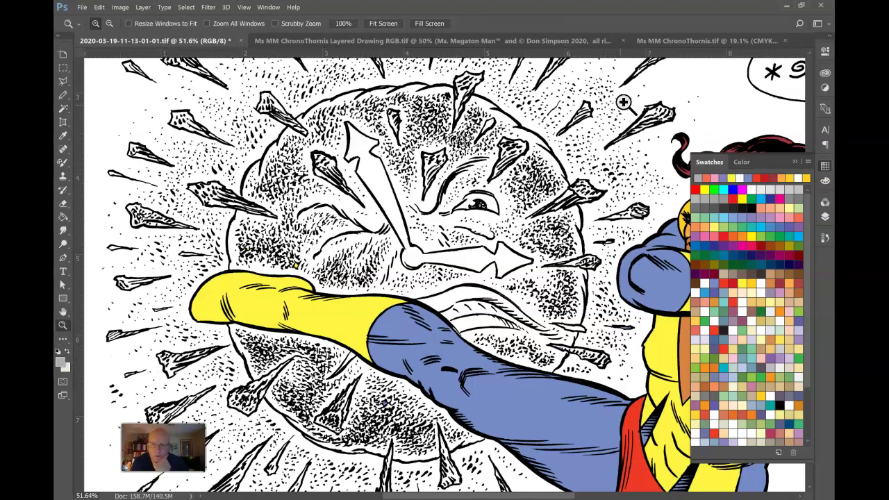
drag(583, 89, 710, 179)
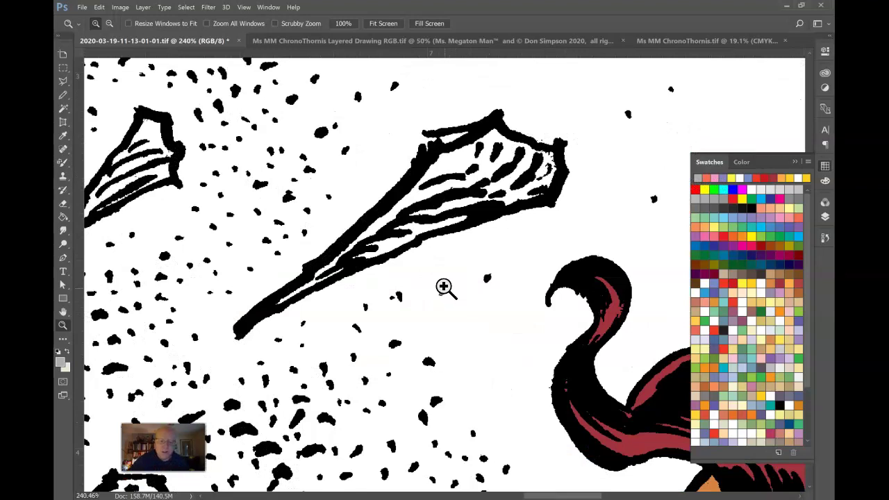
key(w)
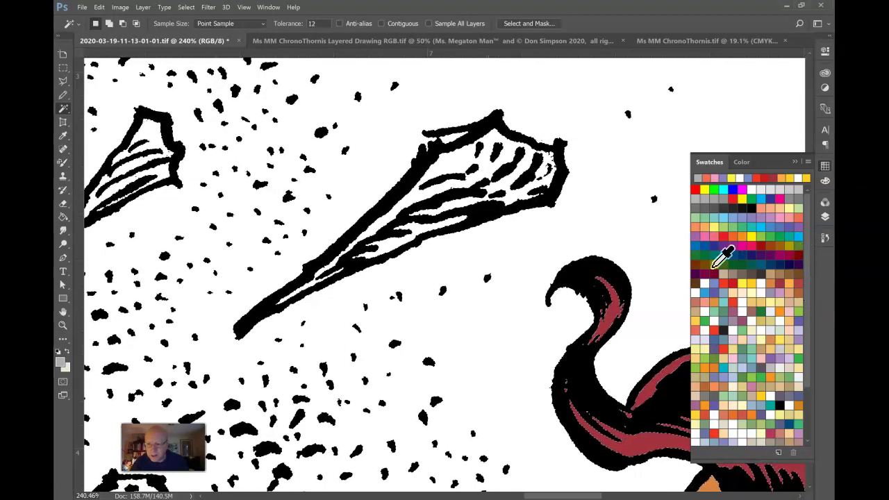
Step: Recolour the black outline and hatching of the thorn beside the heroine's hair with a dark red swatch using a reduced Pencil tool
click(694, 255)
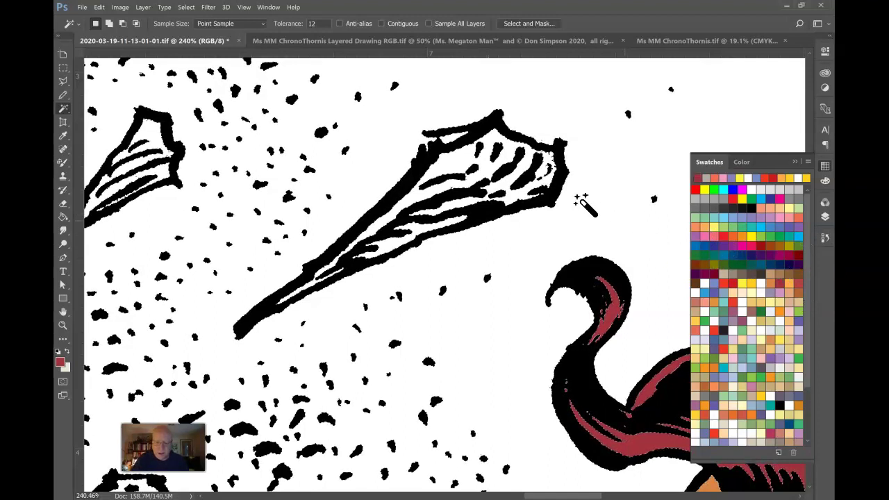
key(b)
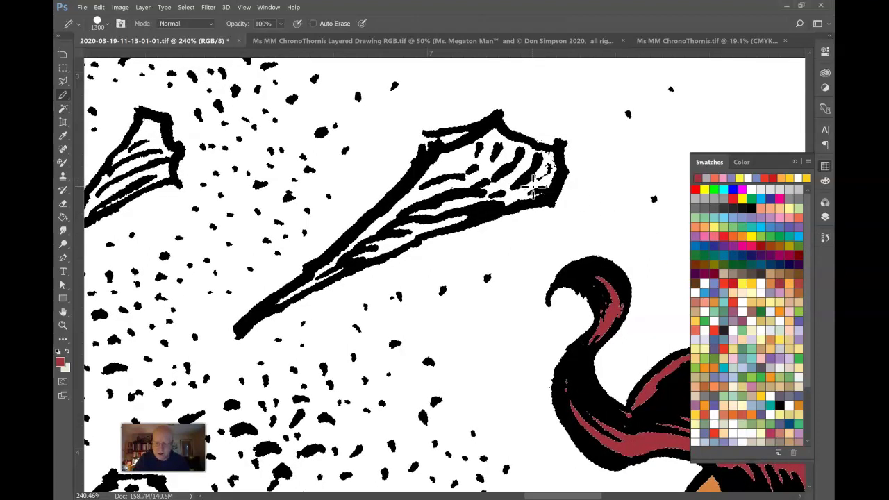
key(bracketleft)
key(bracketleft)
key(bracketleft)
key(bracketleft)
key(bracketleft)
key(bracketleft)
key(bracketleft)
key(bracketleft)
key(bracketleft)
key(bracketleft)
key(bracketleft)
key(bracketleft)
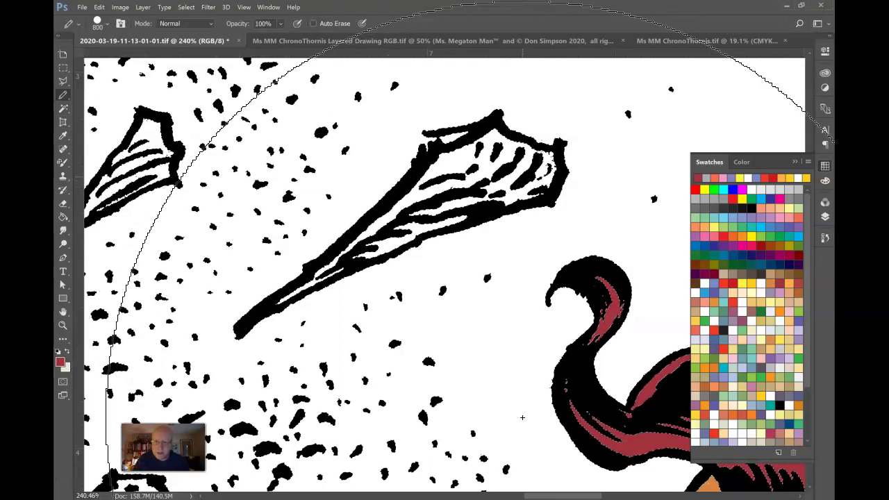
mouse_move(536, 182)
mouse_down()
mouse_move(476, 159)
mouse_move(470, 175)
mouse_up()
key(bracketleft)
click(411, 211)
key(bracketleft)
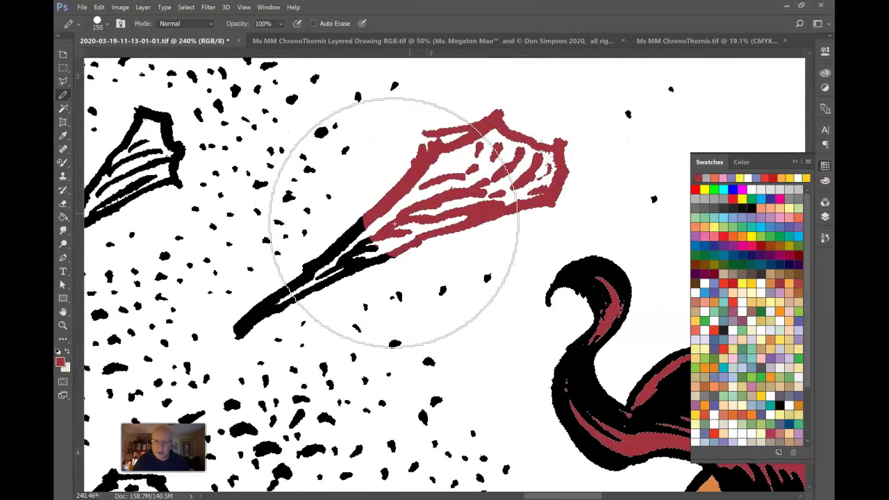
key(bracketleft)
key(bracketleft)
mouse_move(276, 324)
mouse_down()
mouse_move(458, 277)
mouse_move(439, 297)
mouse_move(465, 306)
mouse_move(418, 379)
mouse_move(384, 342)
mouse_move(415, 400)
mouse_up()
Step: Paint the black speckles around the thorn dark red with the Pencil tool at size 90
mouse_move(301, 358)
mouse_down()
mouse_move(425, 395)
mouse_move(436, 419)
mouse_up()
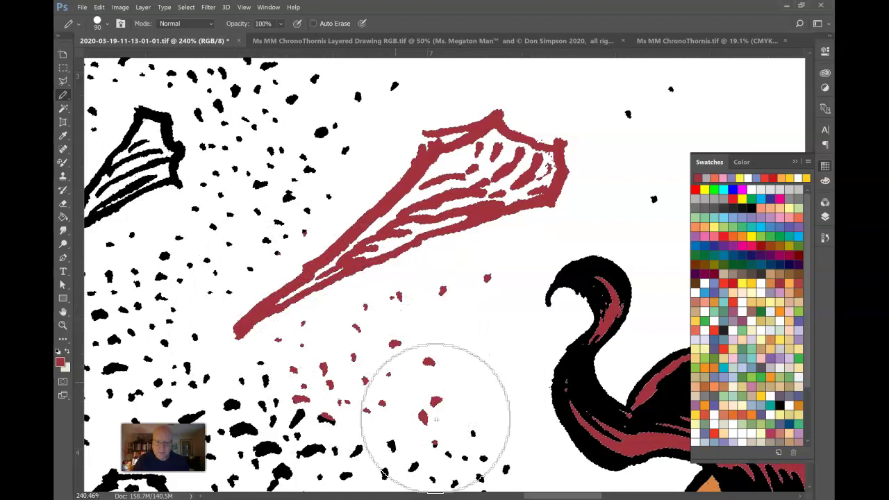
mouse_move(300, 253)
mouse_down()
mouse_move(376, 109)
mouse_move(243, 210)
mouse_move(426, 107)
mouse_move(562, 120)
mouse_move(670, 102)
mouse_move(631, 189)
mouse_up()
drag(333, 238, 338, 248)
Step: Select the white areas with the Magic Wand and colour the thorn's interior with a light pink swatch using Paint Bucket and Pencil
key(w)
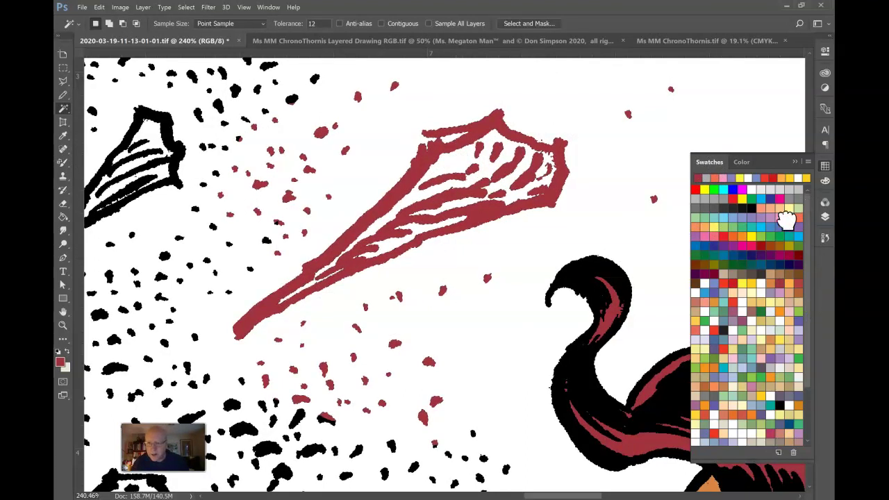
click(786, 218)
key(g)
click(469, 184)
click(456, 202)
key(b)
mouse_move(476, 218)
mouse_down()
mouse_move(296, 273)
mouse_move(305, 281)
mouse_move(469, 132)
mouse_move(443, 135)
mouse_move(532, 141)
mouse_move(536, 178)
mouse_move(495, 204)
mouse_move(498, 216)
mouse_move(558, 187)
mouse_move(525, 166)
mouse_move(560, 178)
mouse_up()
Step: Sample the white background and remove the pink spill outside the thorn's outline with the Pencil and Paint Bucket tools
key(i)
click(625, 163)
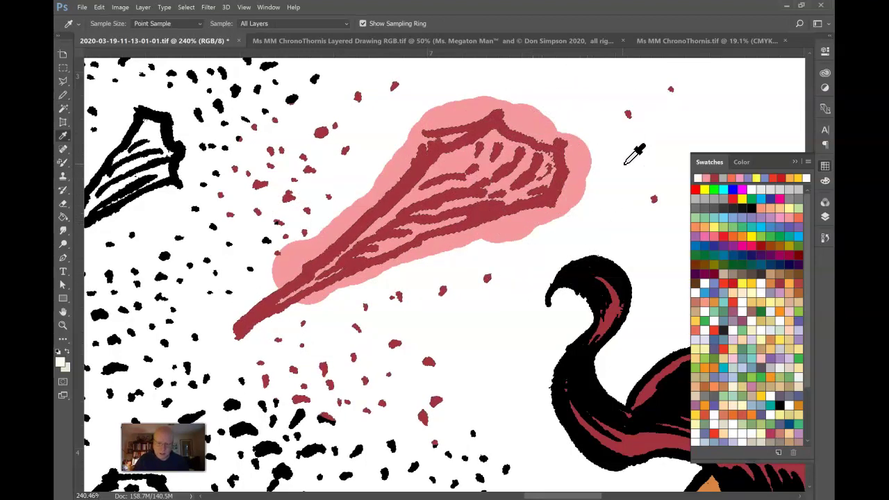
key(b)
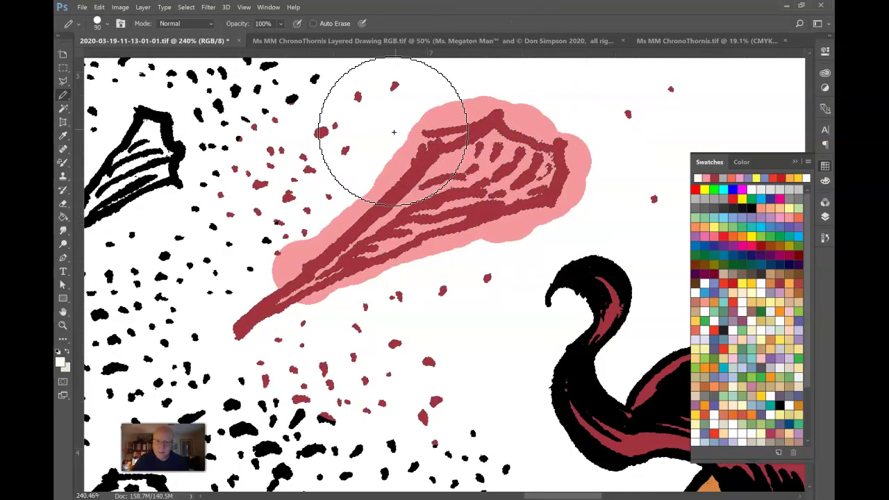
drag(364, 128, 358, 182)
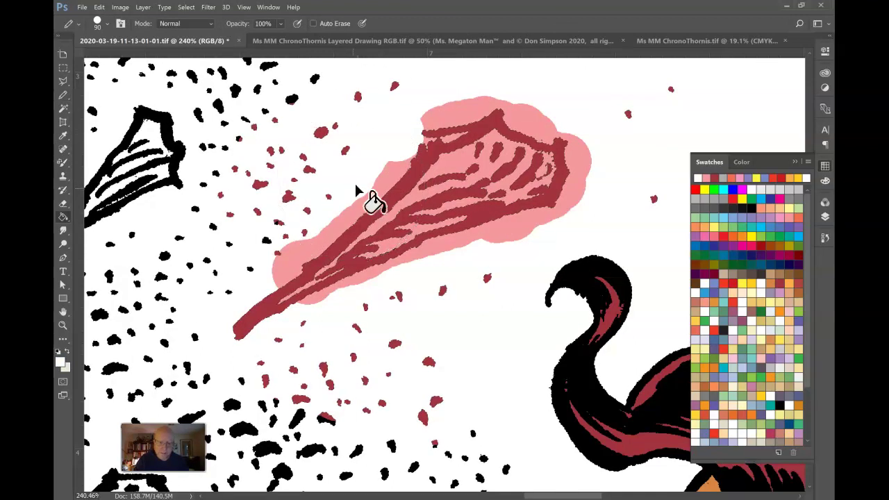
key(g)
click(373, 194)
click(512, 229)
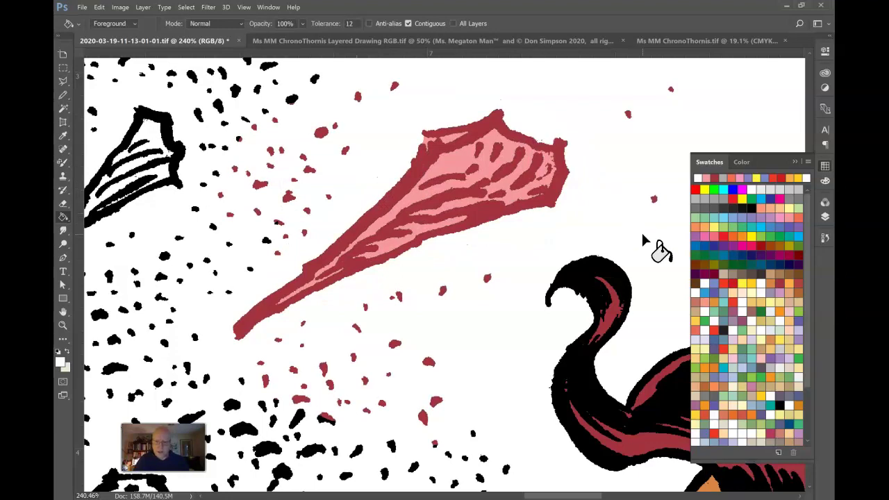
Step: View the whole coloured page and compare it with the finished CMYK version in Ms MM ChronoThornis.tif
key(ctrl+minus)
key(ctrl+minus)
key(ctrl+minus)
key(ctrl+minus)
key(ctrl+minus)
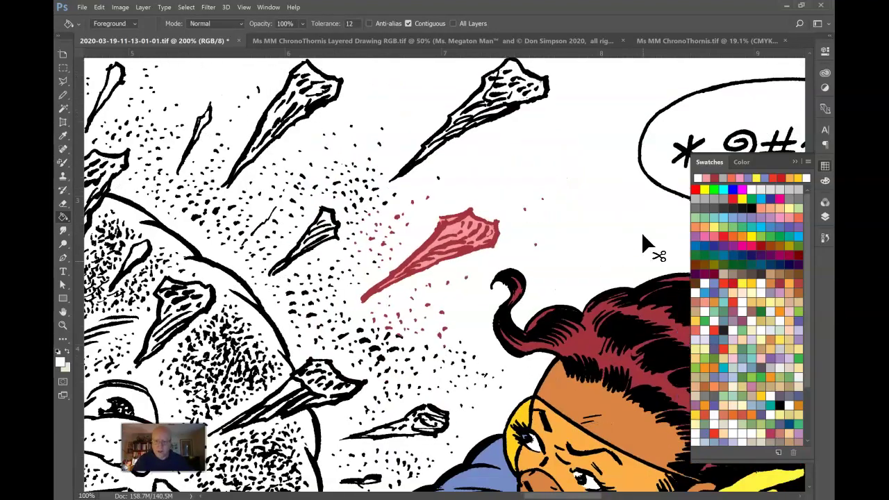
key(ctrl+minus)
key(ctrl+minus)
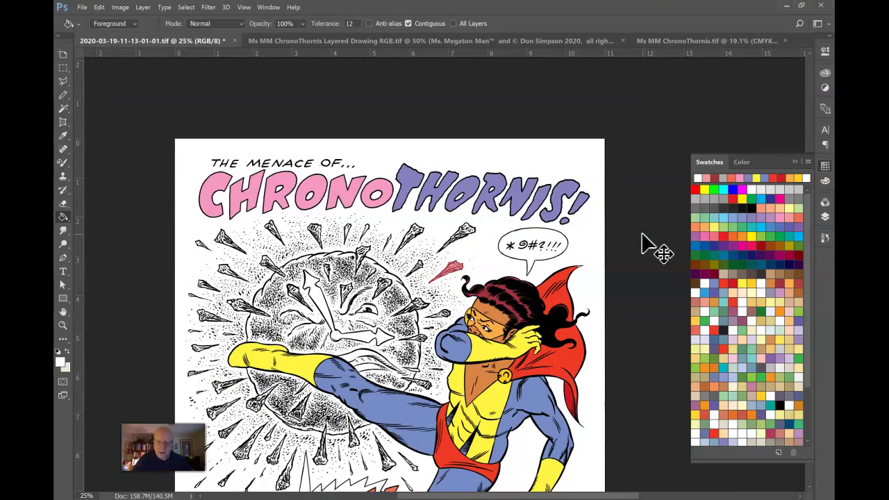
key(ctrl+0)
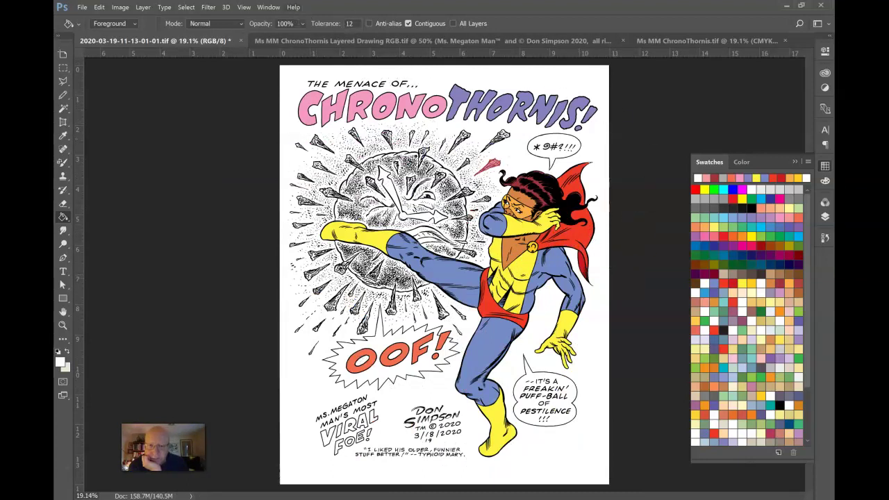
click(714, 40)
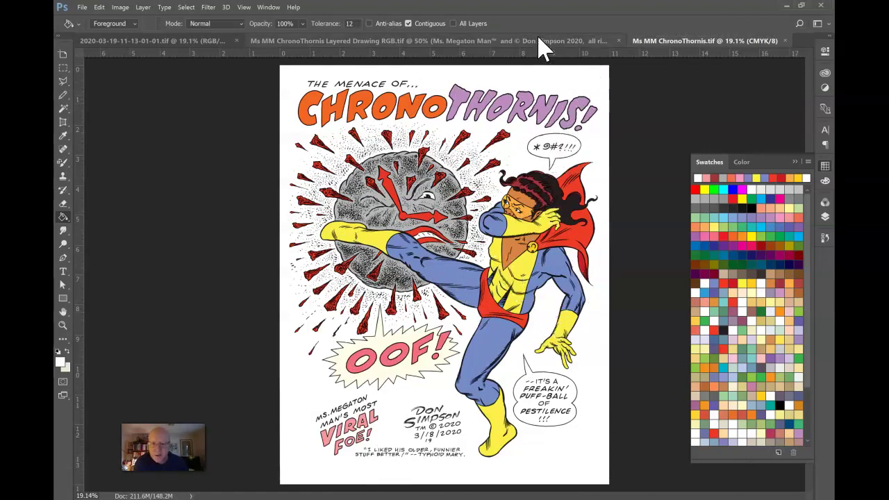
click(206, 50)
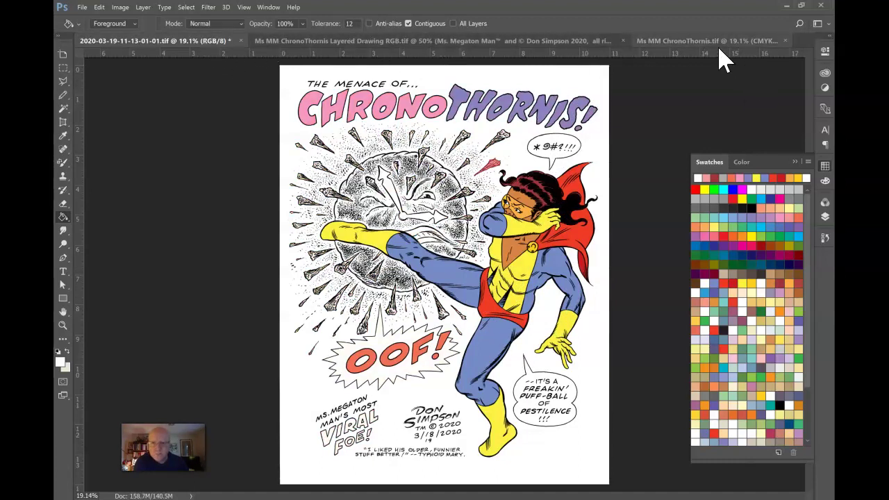
click(82, 8)
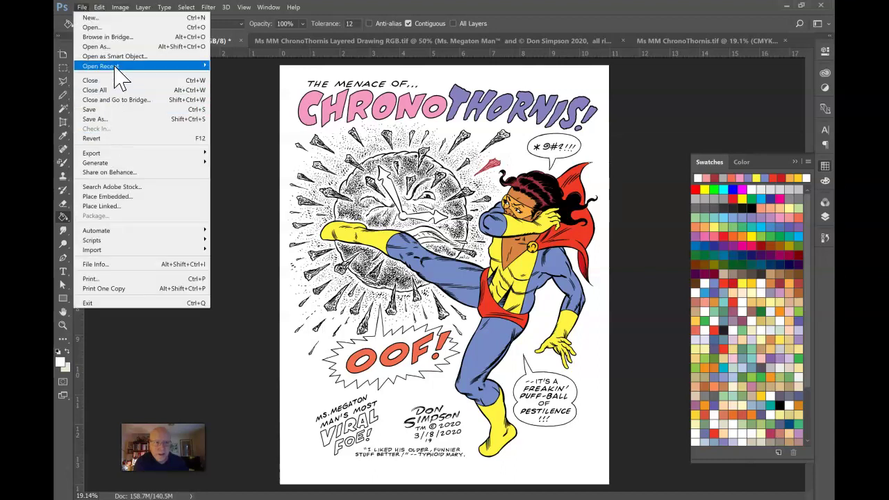
mouse_move(116, 70)
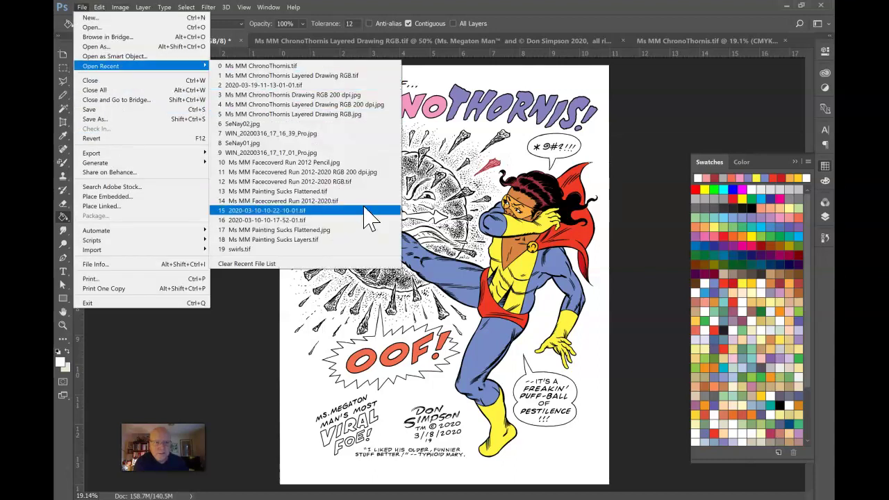
click(221, 386)
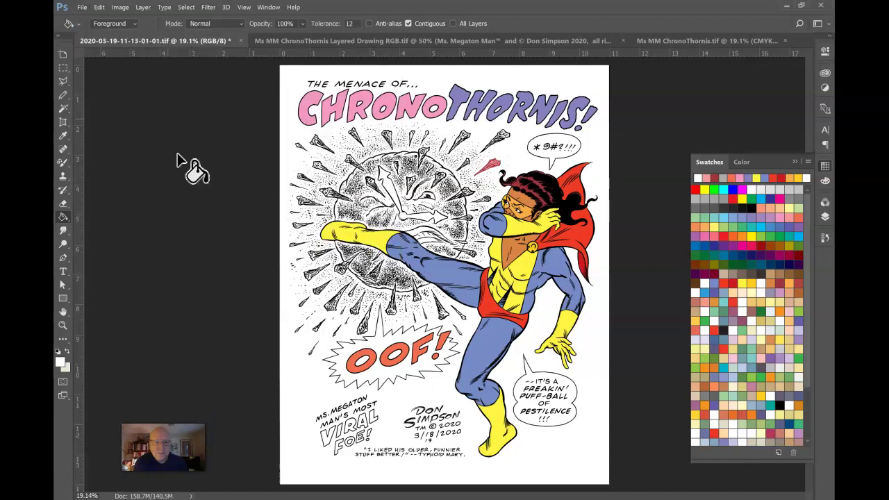
right_click(173, 39)
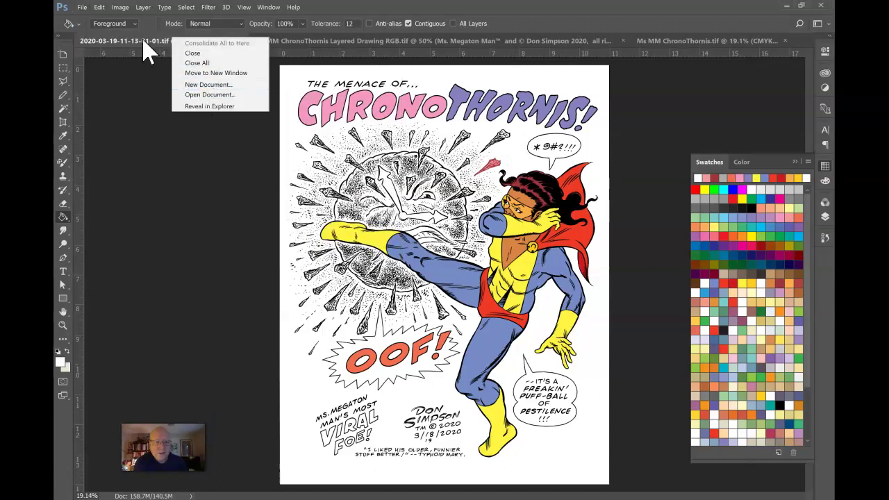
click(144, 40)
click(143, 41)
Step: Save the coloured page as a TIFF named "Test Color" in Downloads with LZW image compression
key(ctrl+shift+s)
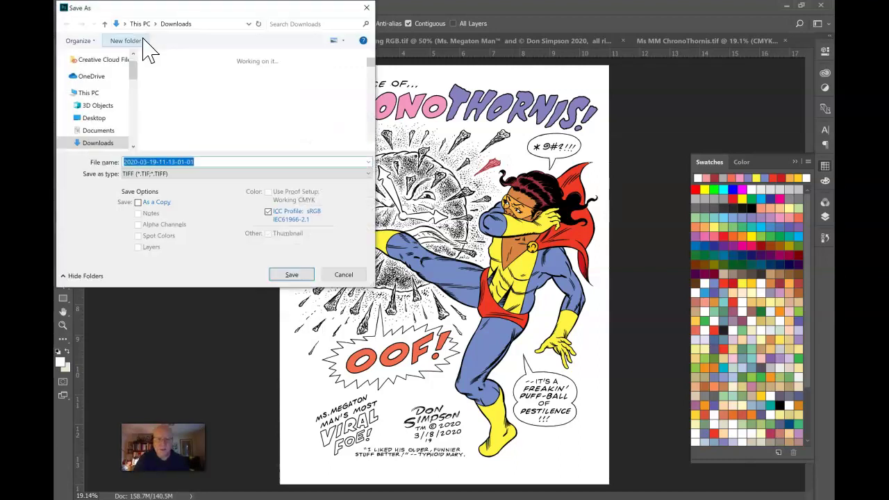
text(Test Color)
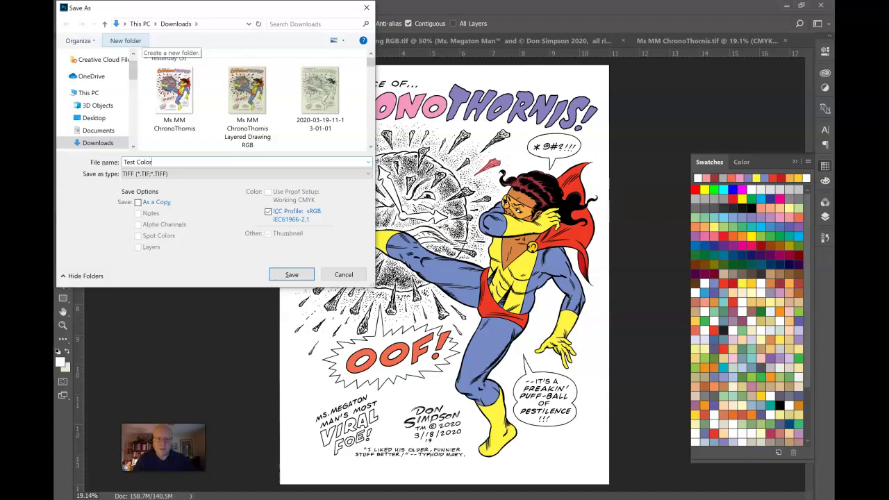
click(292, 274)
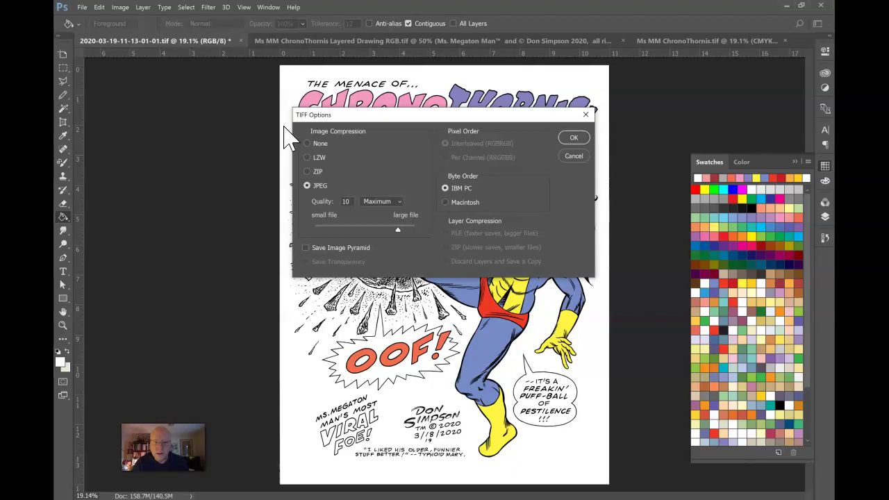
click(307, 157)
click(574, 138)
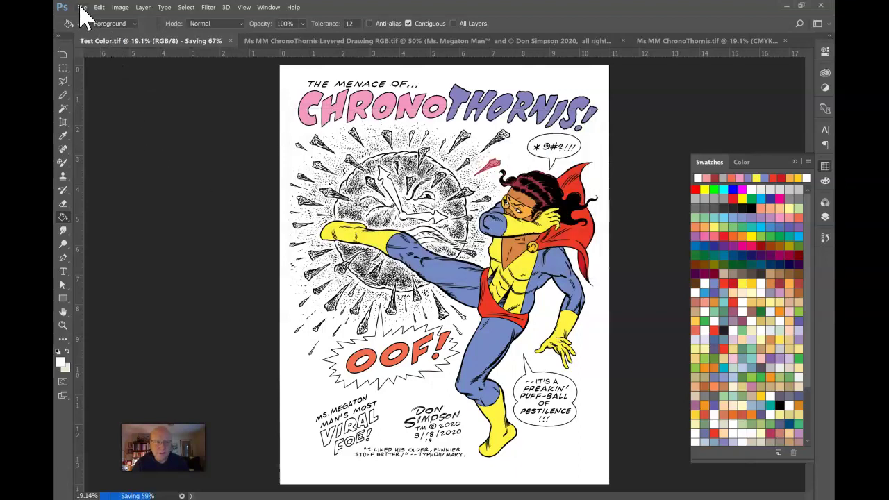
click(81, 7)
mouse_move(120, 66)
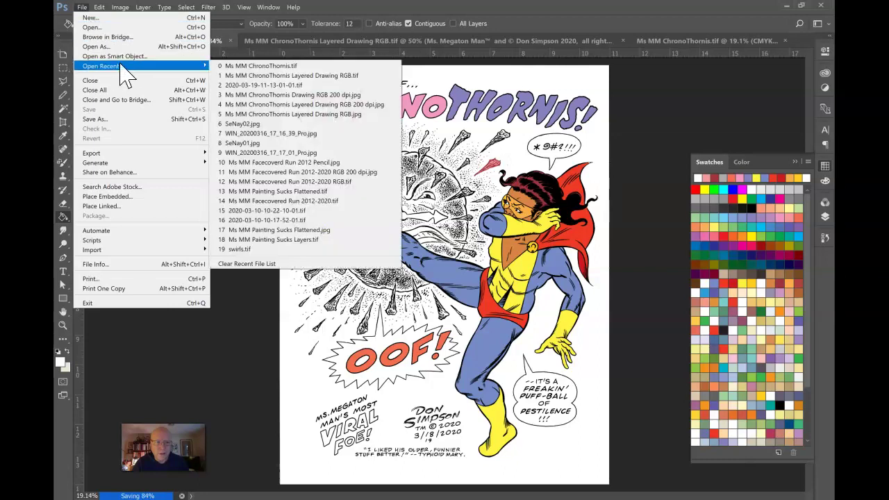
click(292, 77)
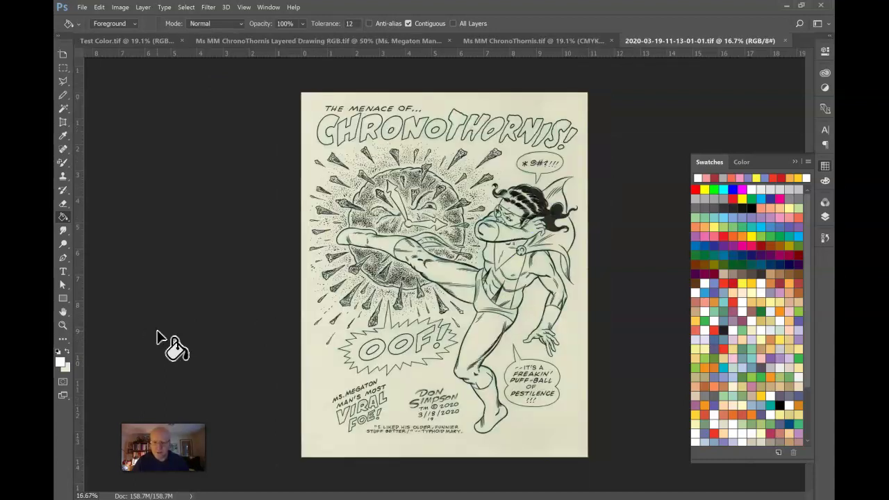
key(ctrl+plus)
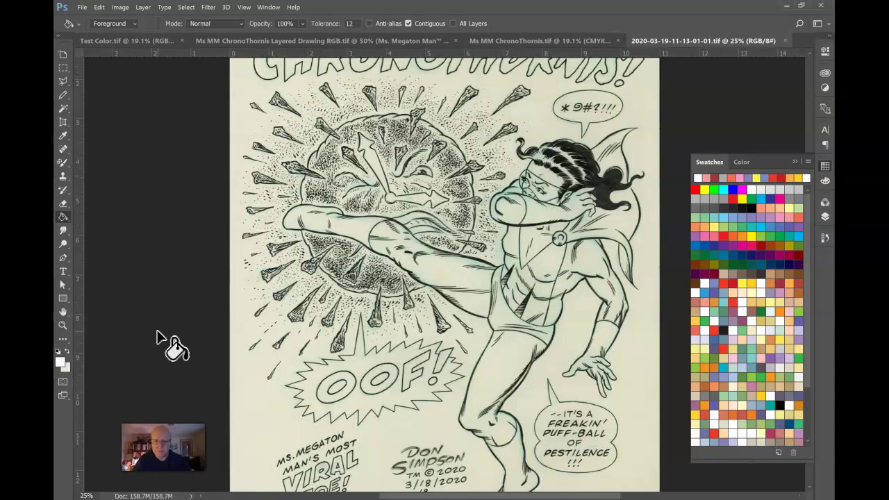
key(ctrl+0)
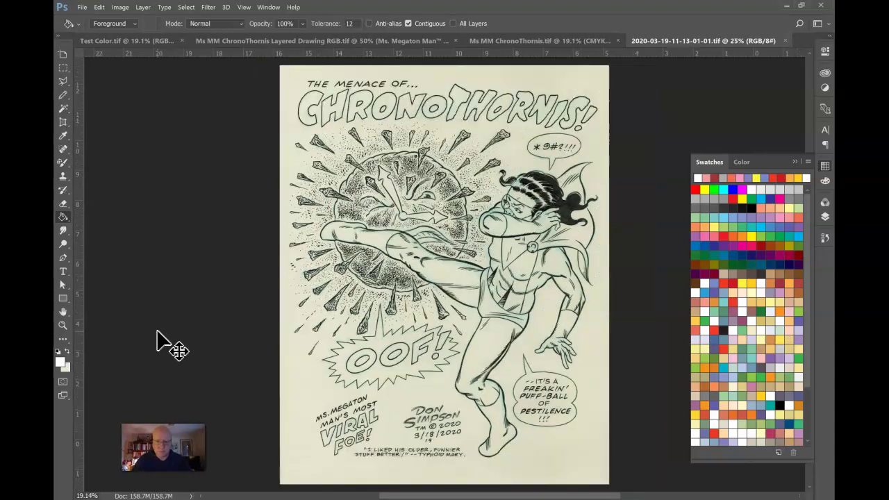
Step: Compare the original scan with the layered RGB drawing, the finished CMYK page Ms MM ChronoThornis.tif and the saved Test Color.tif
click(388, 41)
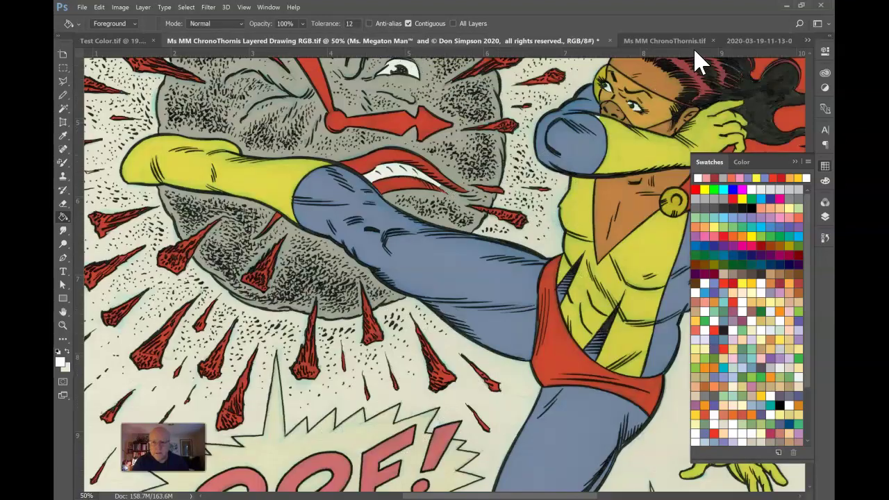
click(691, 43)
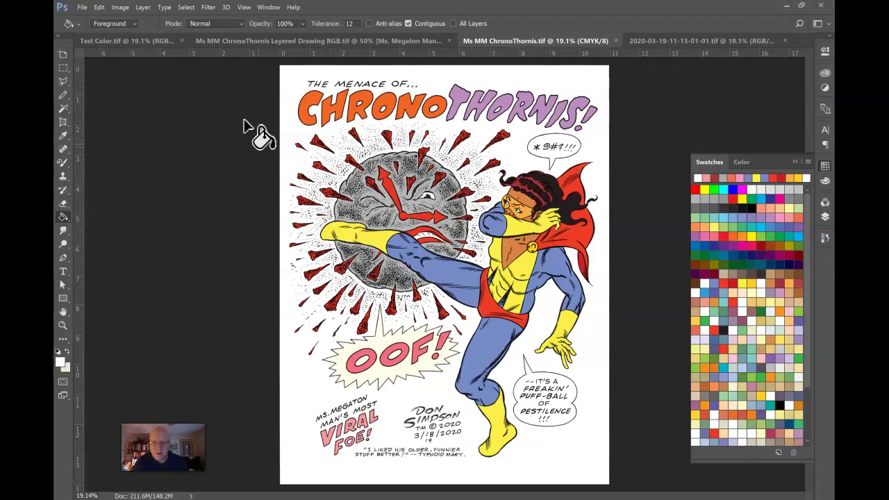
click(170, 43)
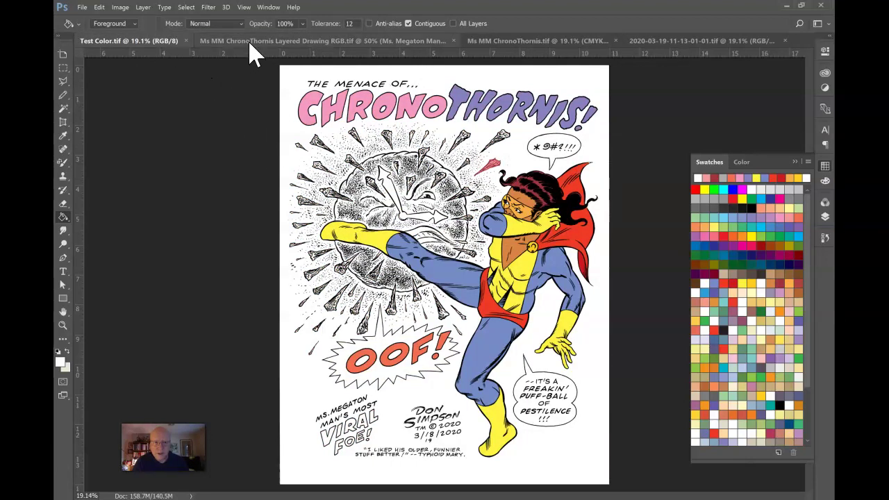
click(693, 45)
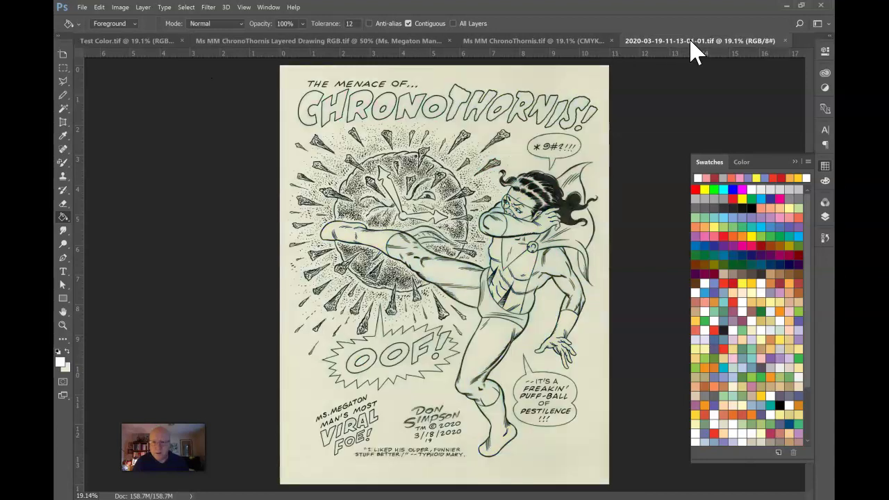
click(566, 43)
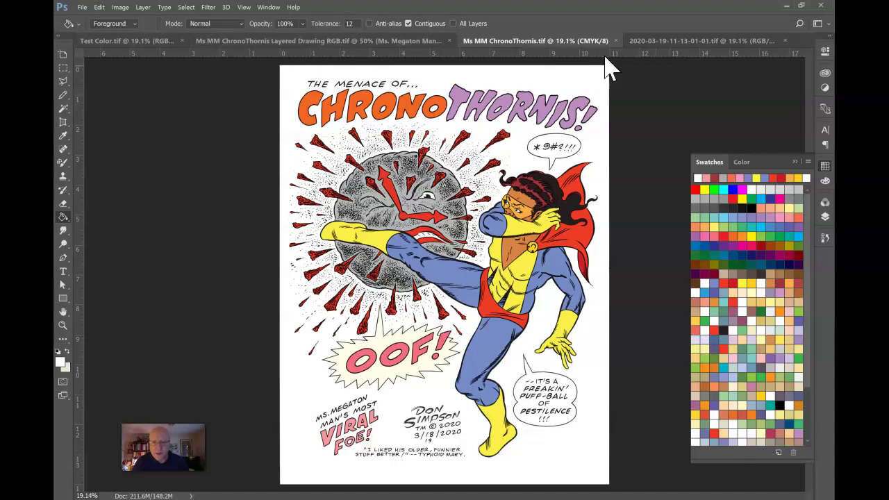
key(ctrl+Tab)
key(ctrl+shift+Tab)
key(ctrl+Tab)
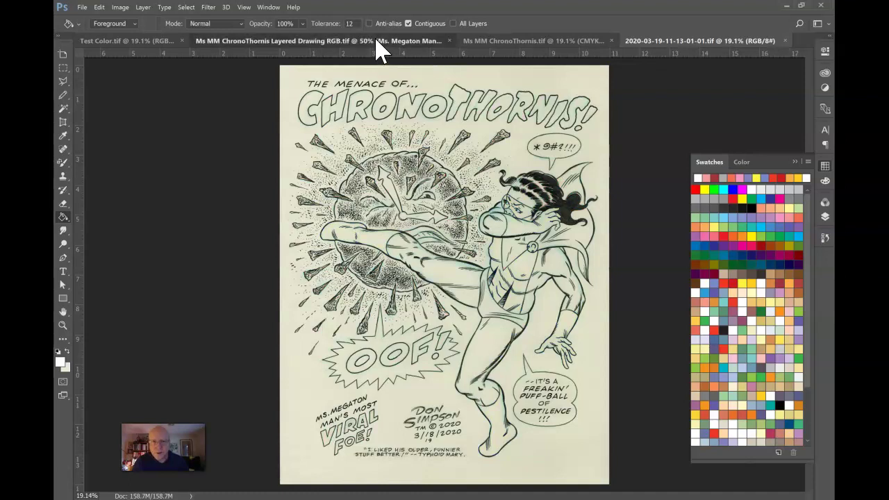
Step: Show the whole page of Ms MM ChronoThornis Layered Drawing RGB.tif and compare it with the finished CMYK version and the original scan
click(376, 42)
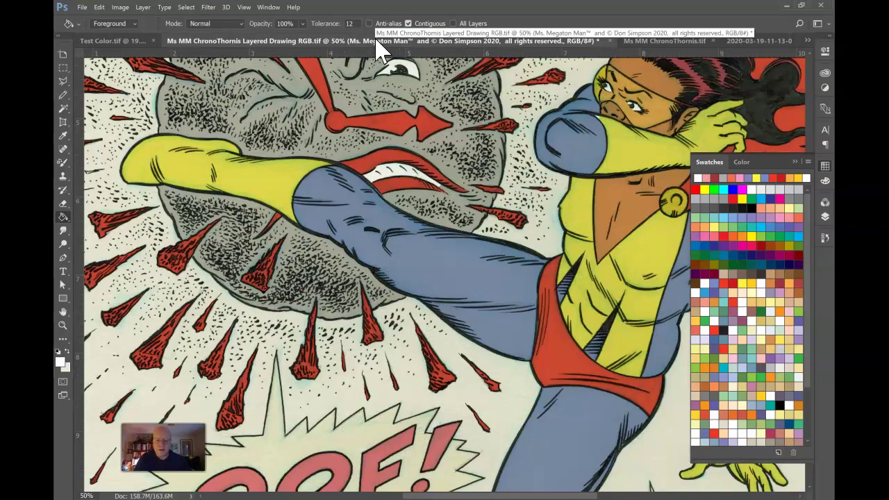
key(ctrl+0)
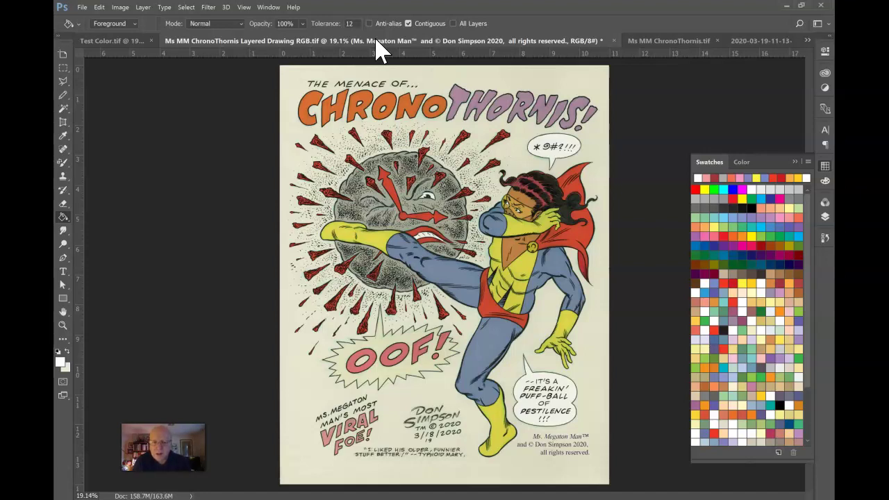
click(663, 42)
click(739, 42)
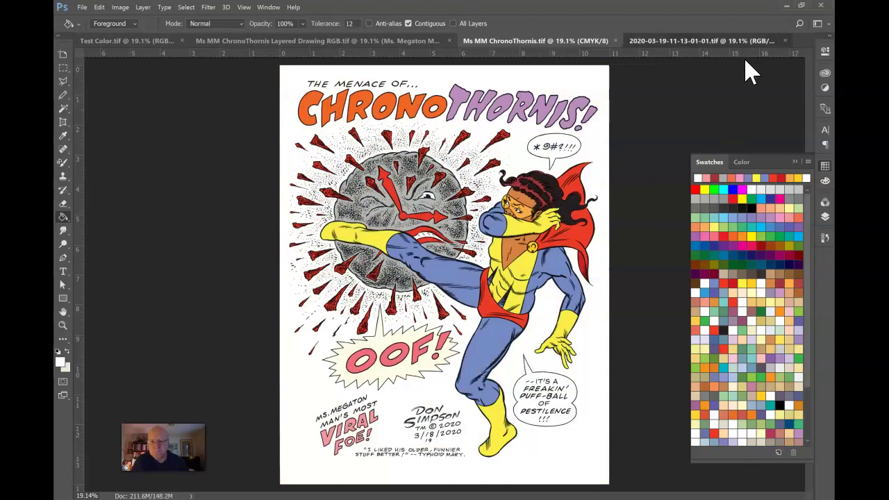